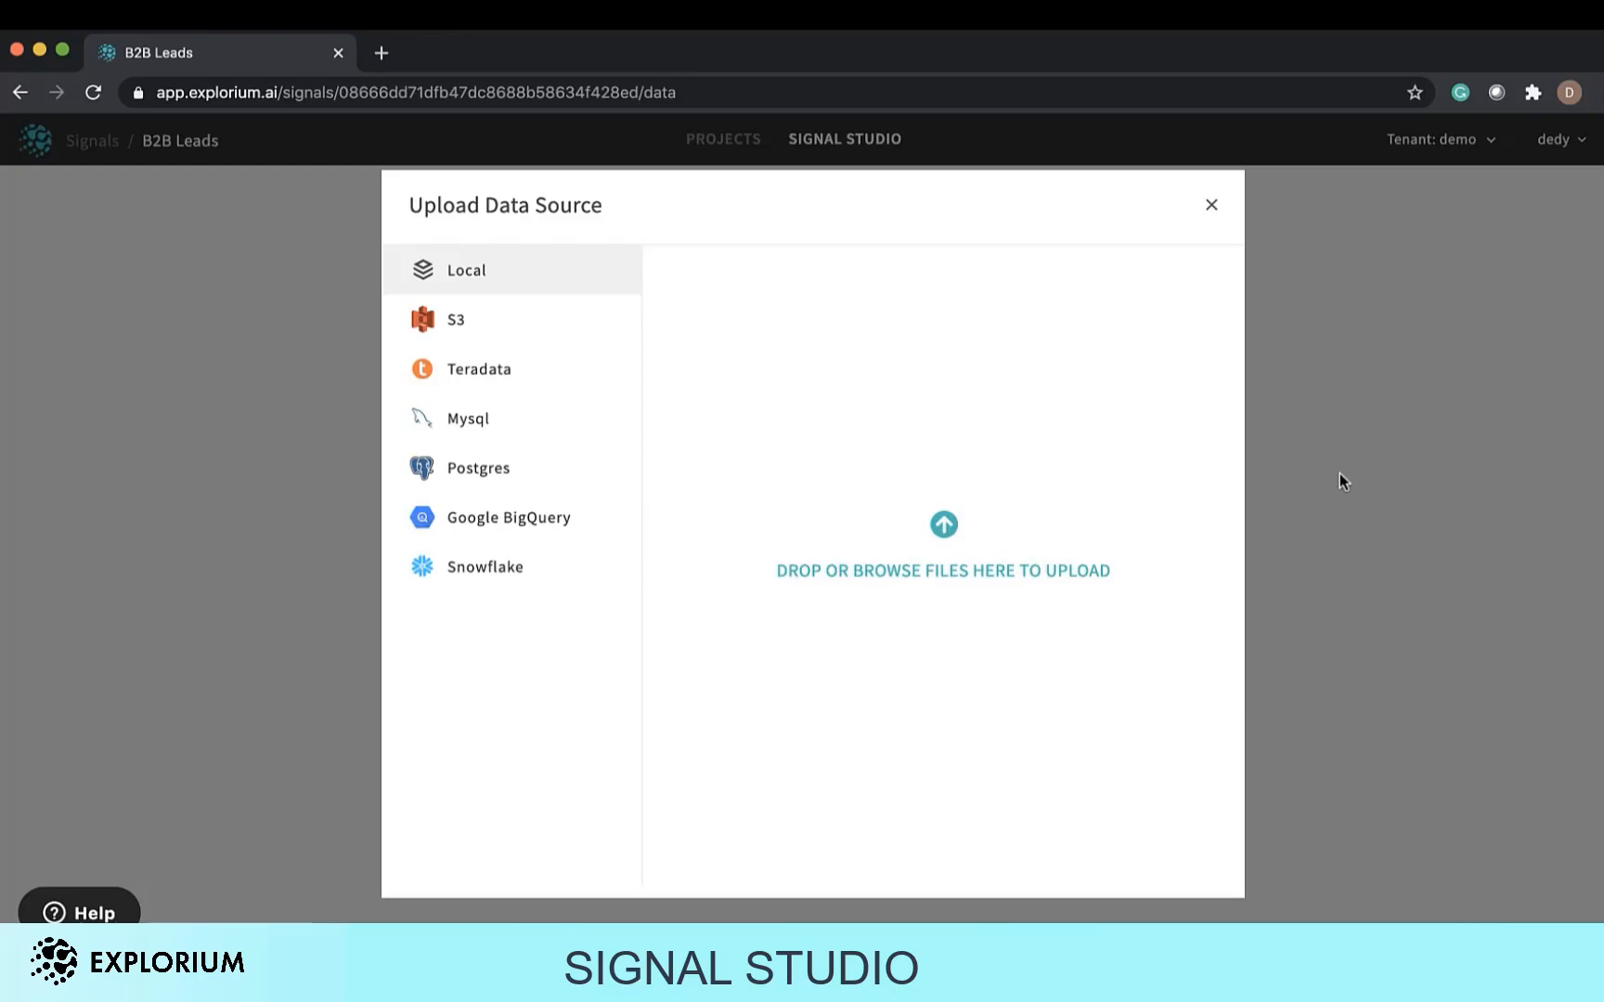
# Upload the SMB Leads.csv file from Finder into the local data source upload area.
pyautogui.click(59, 914)
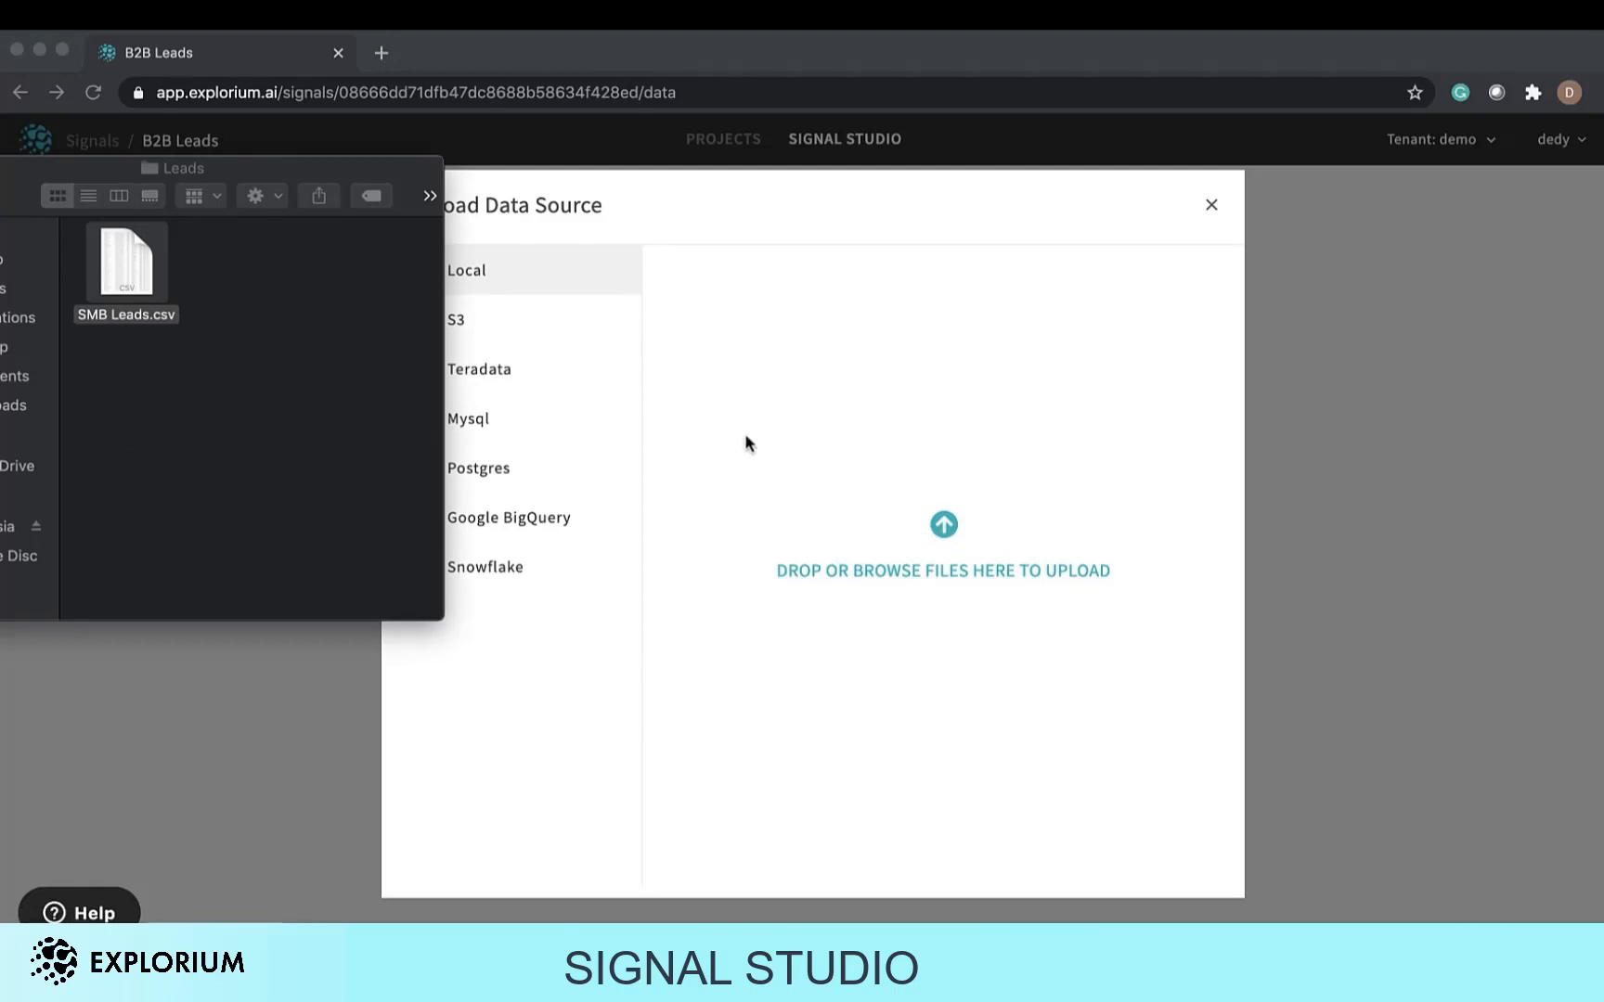
pyautogui.moveTo(130, 278); pyautogui.dragTo(844, 452)
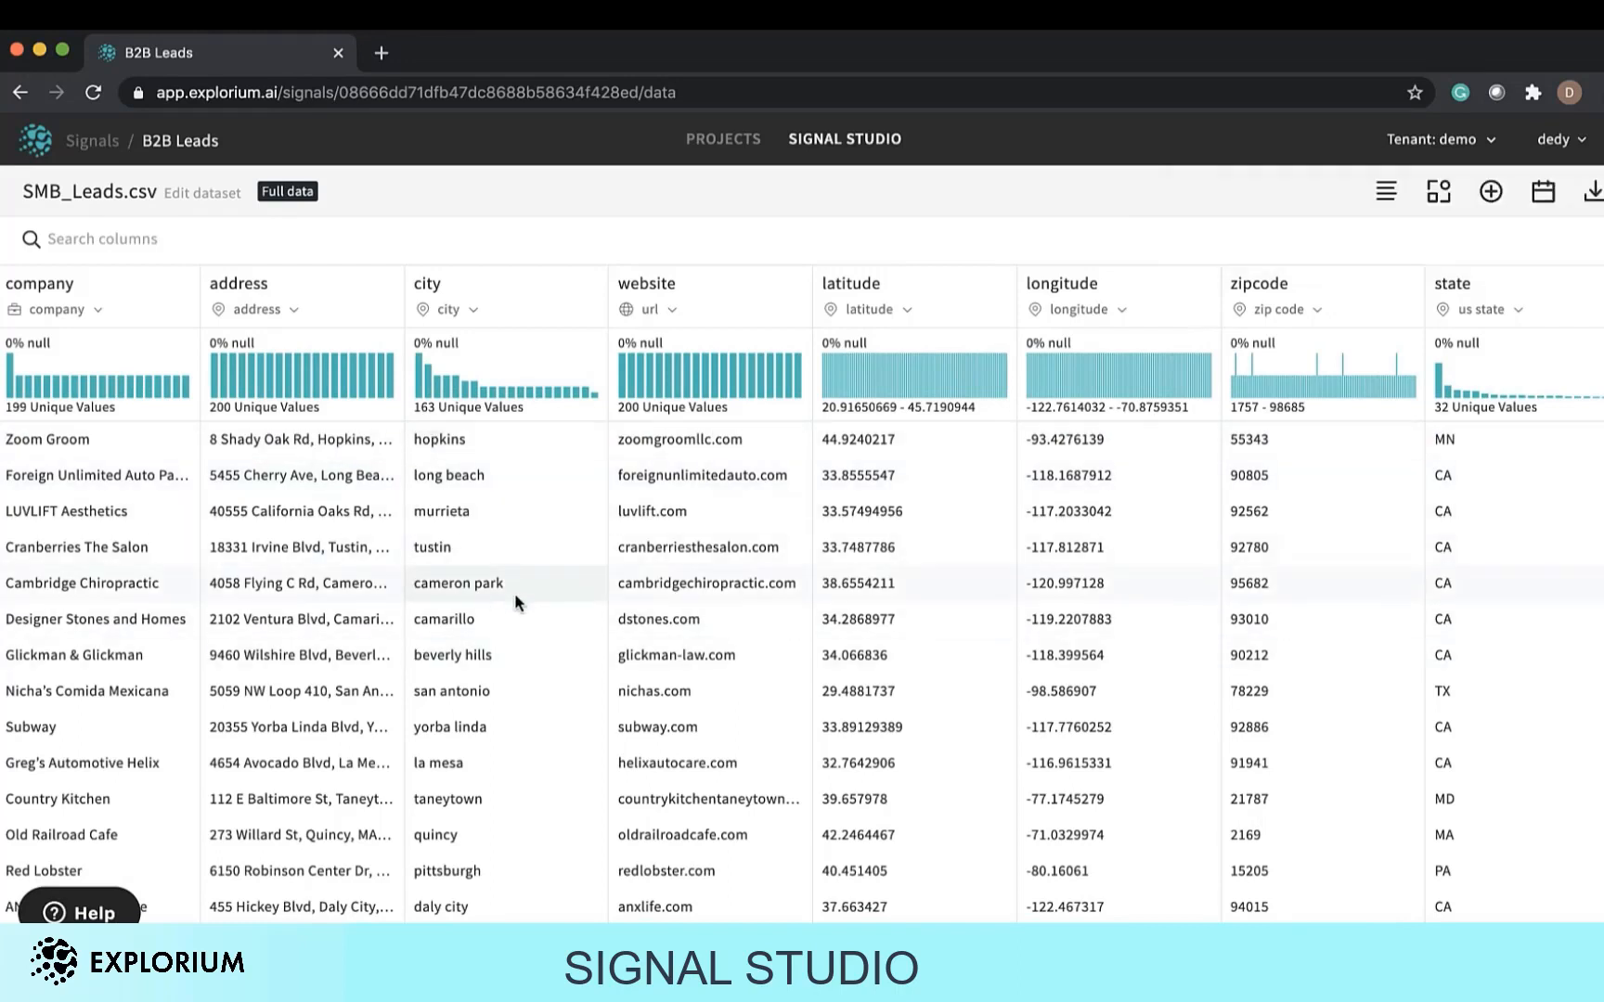
# Open the Enrich panel and filter the available signals to the Company category.
pyautogui.click(1491, 191)
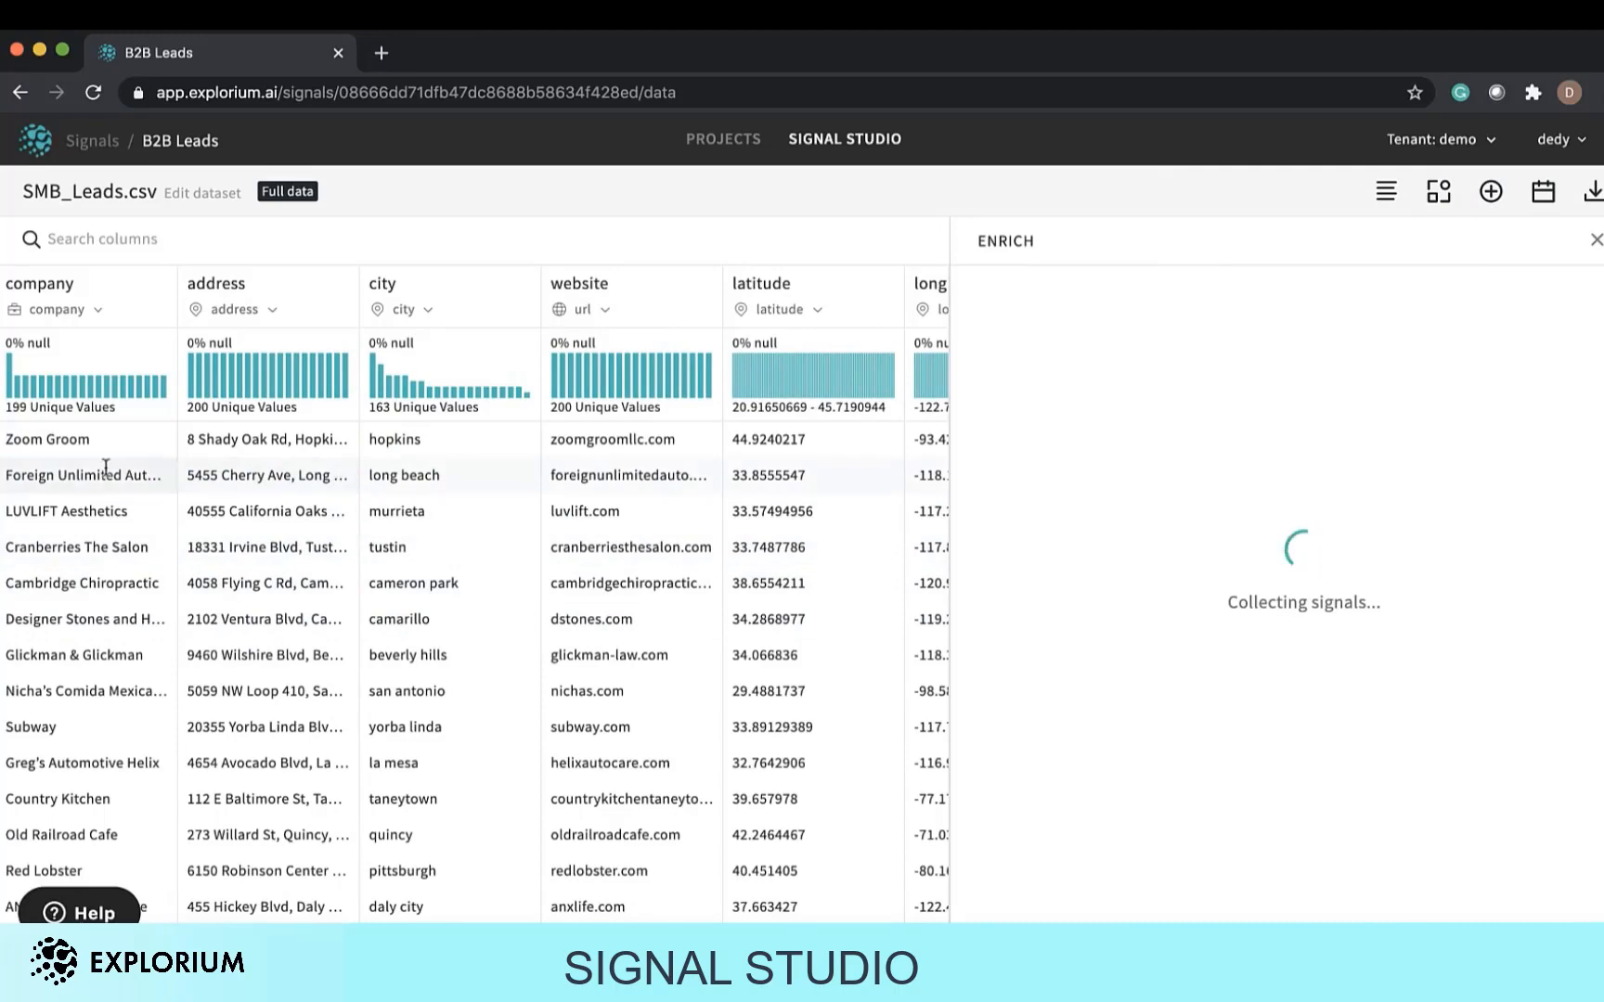
pyautogui.hscroll(1, 527, 611)
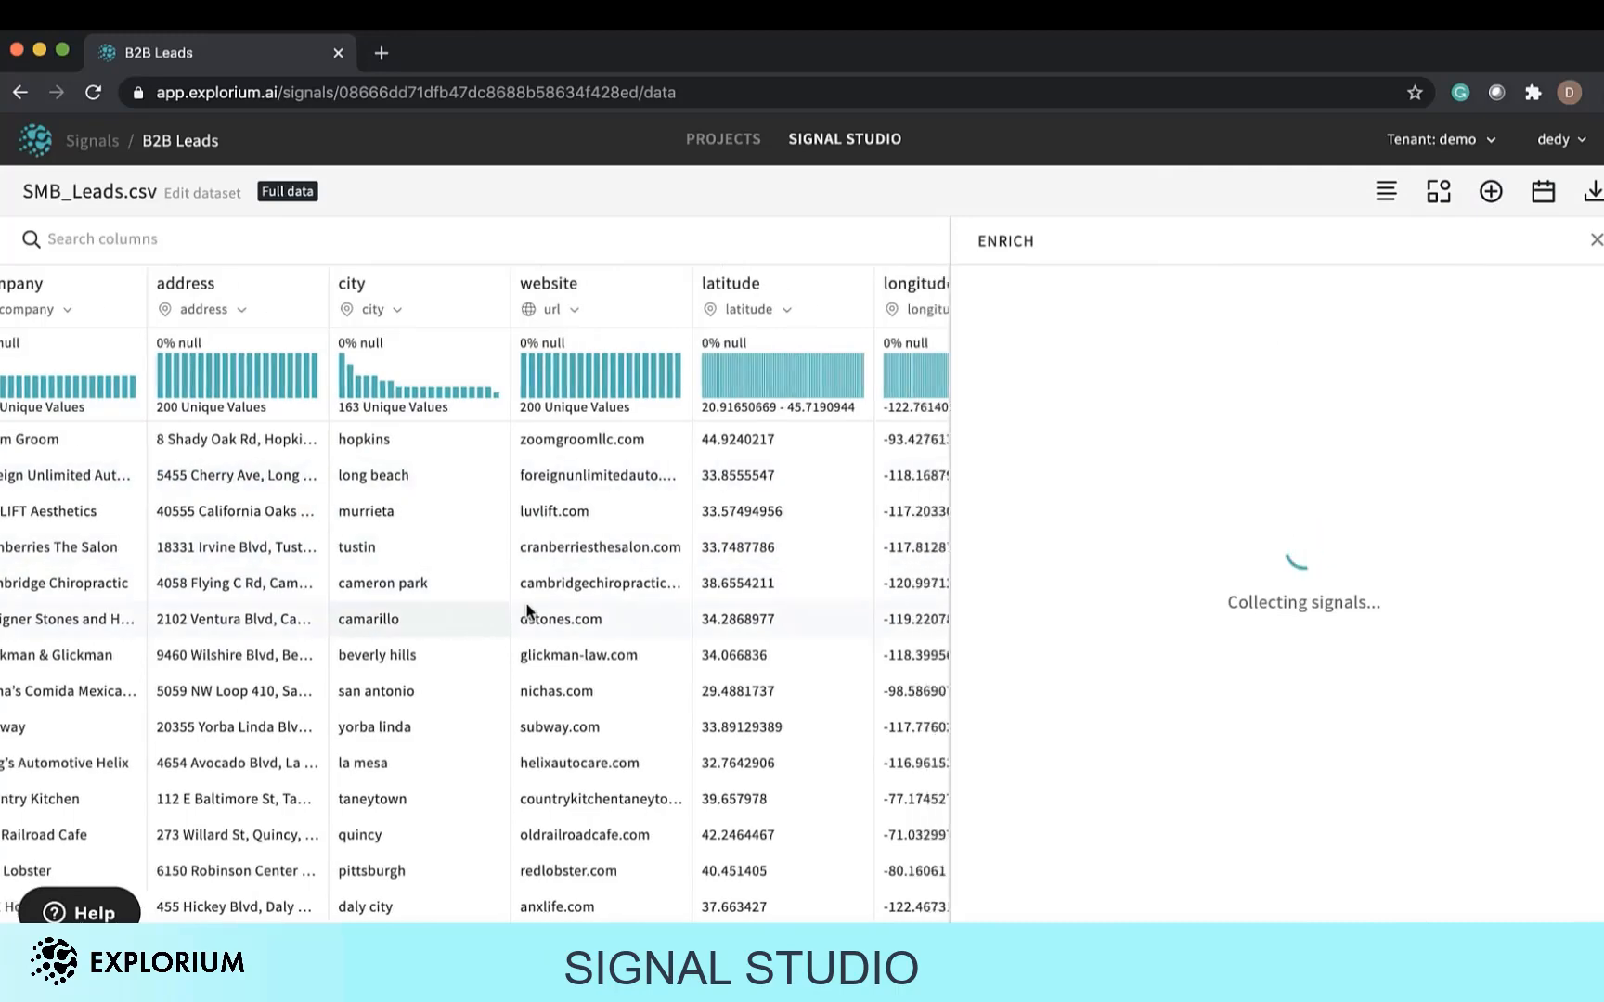
pyautogui.hscroll(5, 527, 611)
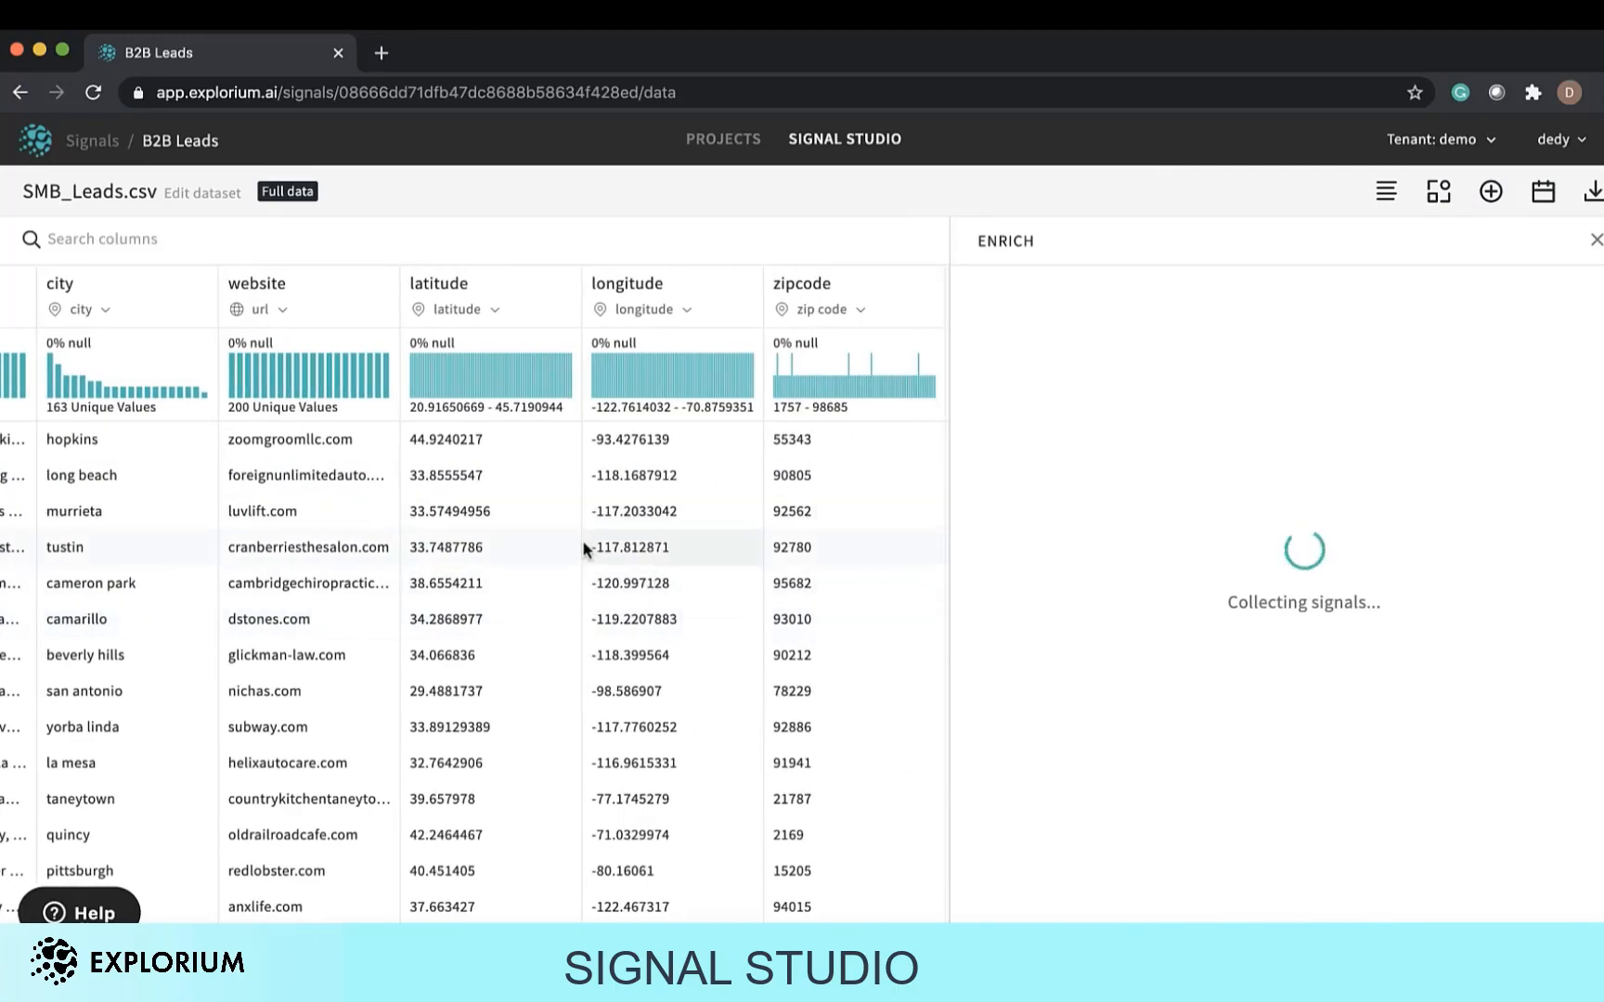
pyautogui.hscroll(-6, 581, 538)
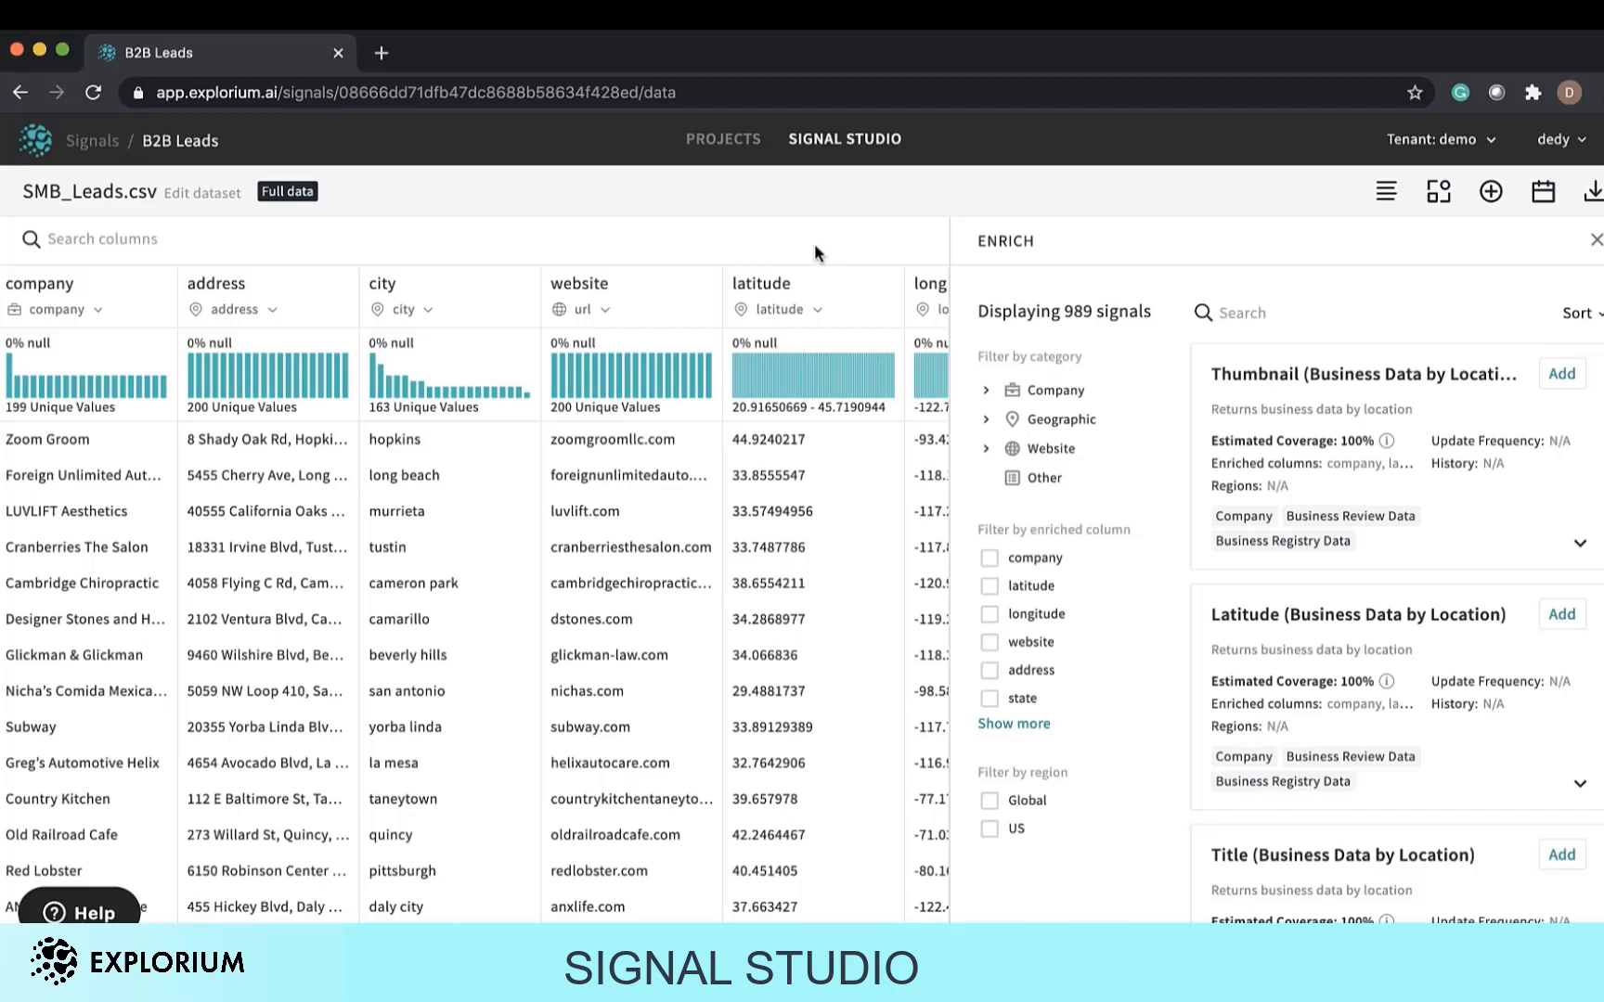
pyautogui.click(1253, 312)
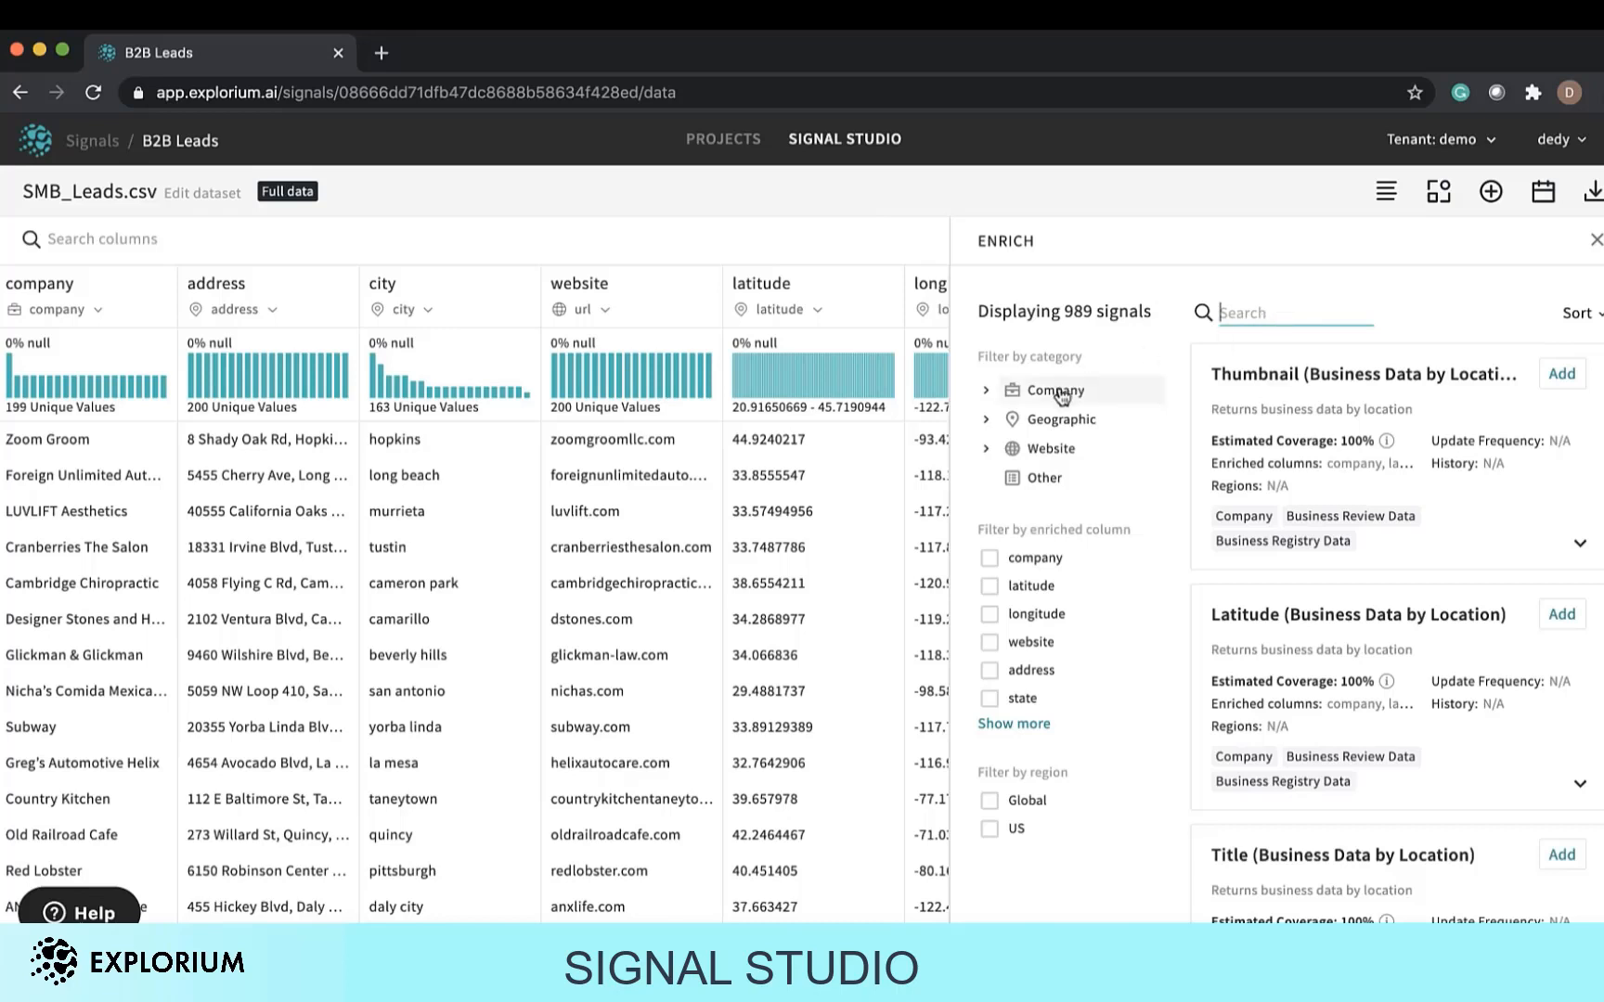
pyautogui.click(1026, 391)
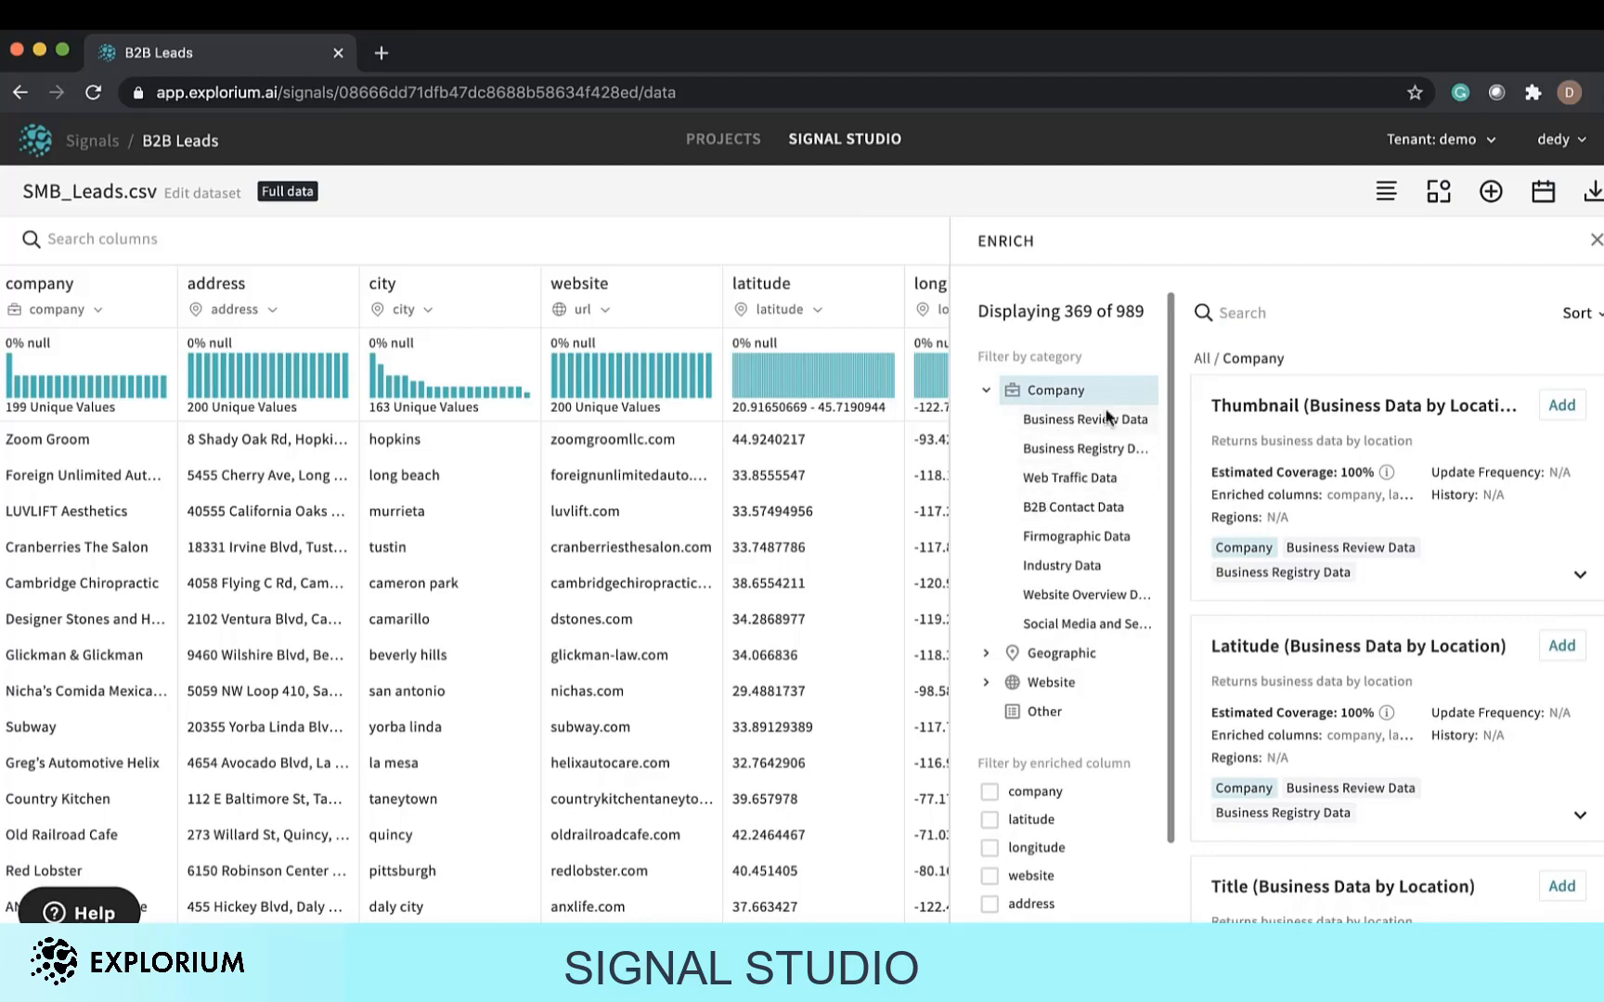
# Search signals for "review" and add the Reviews (Business Data by Location) signal.
pyautogui.click(1227, 312)
pyautogui.write('review')
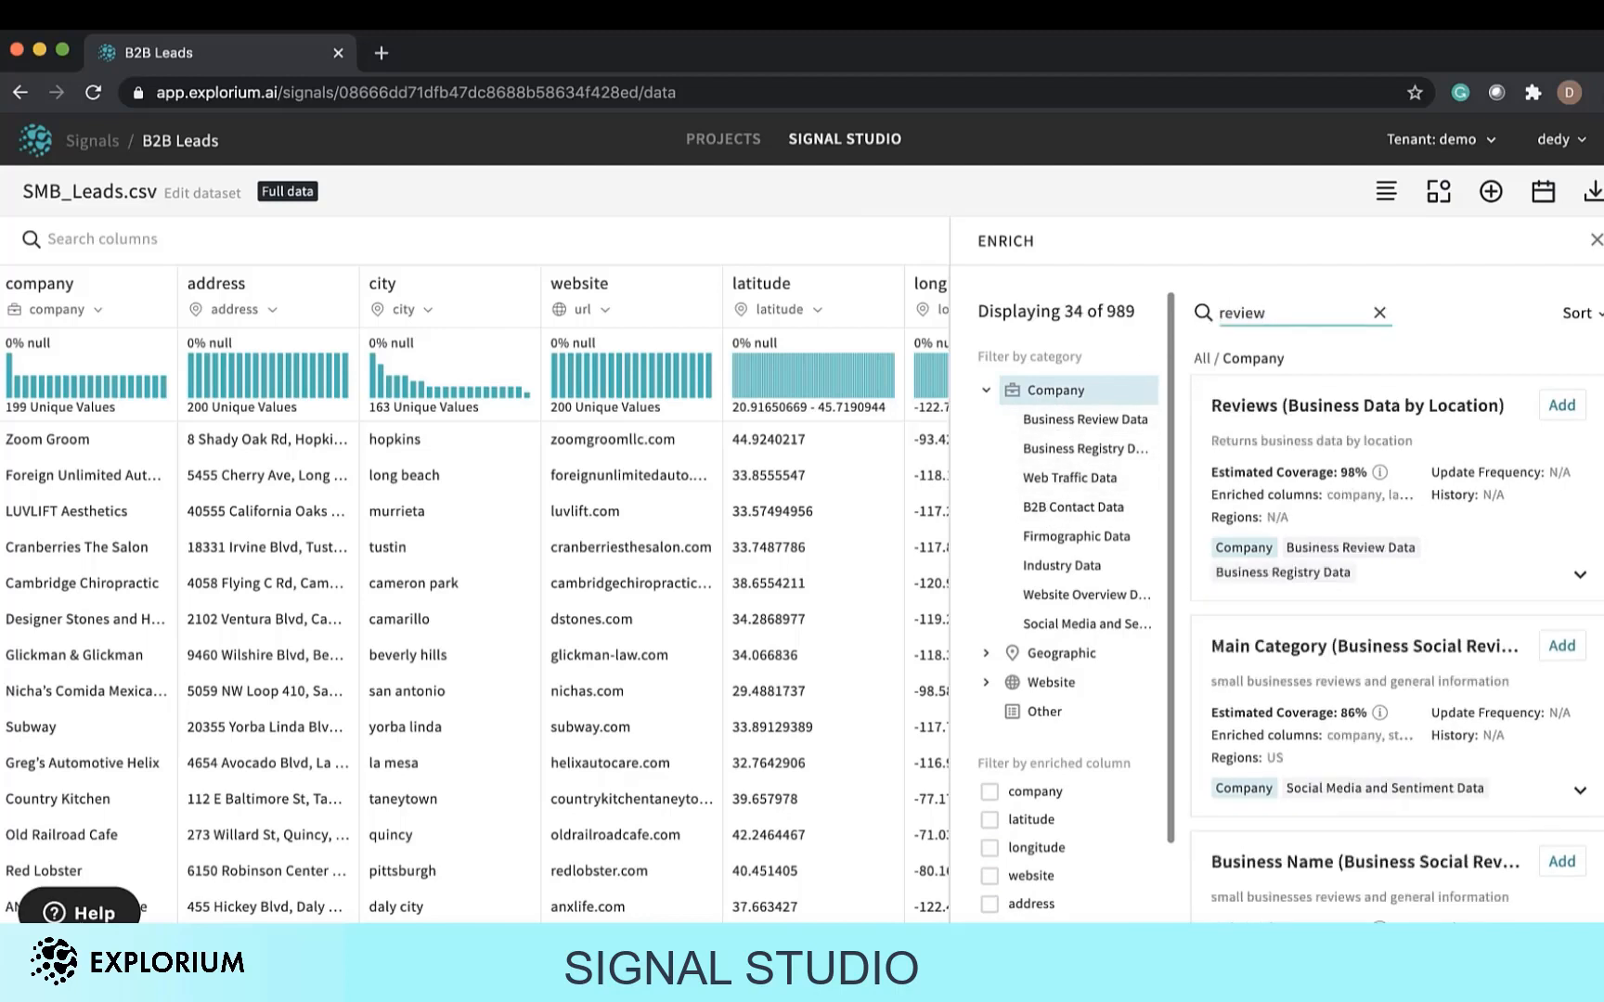
pyautogui.click(1561, 405)
# Search signals for "rati", add the Rating (Business Data by Location) signal, and clear the search.
pyautogui.click(1274, 314)
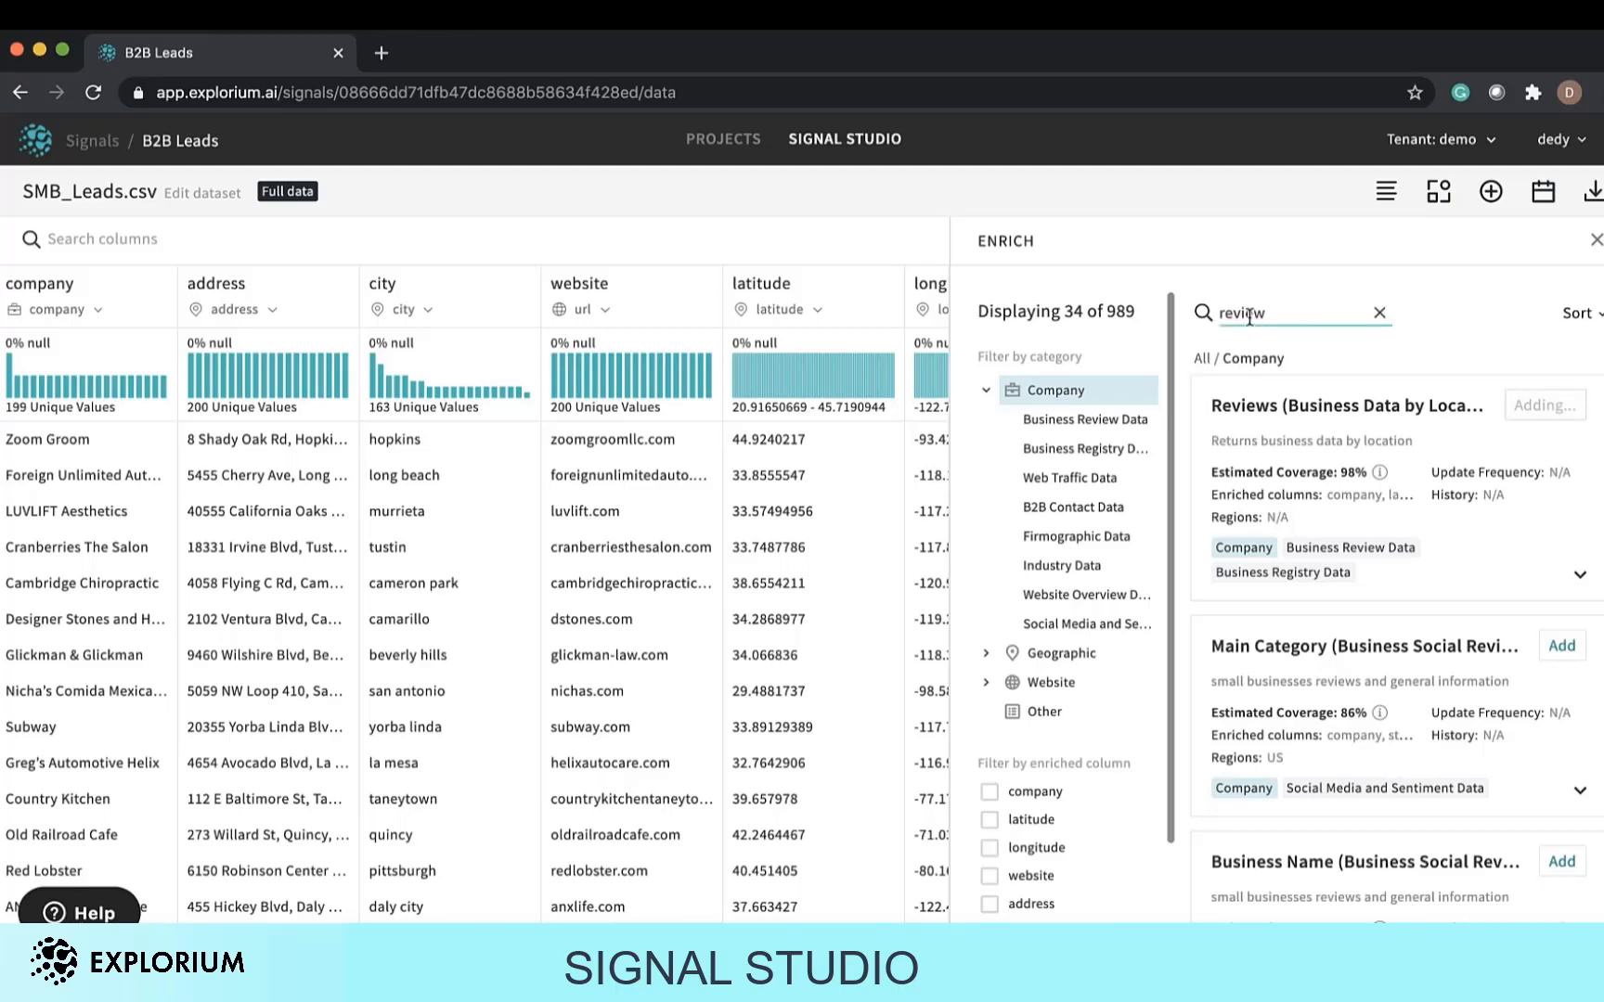
pyautogui.doubleClick(1245, 312)
pyautogui.write('rati')
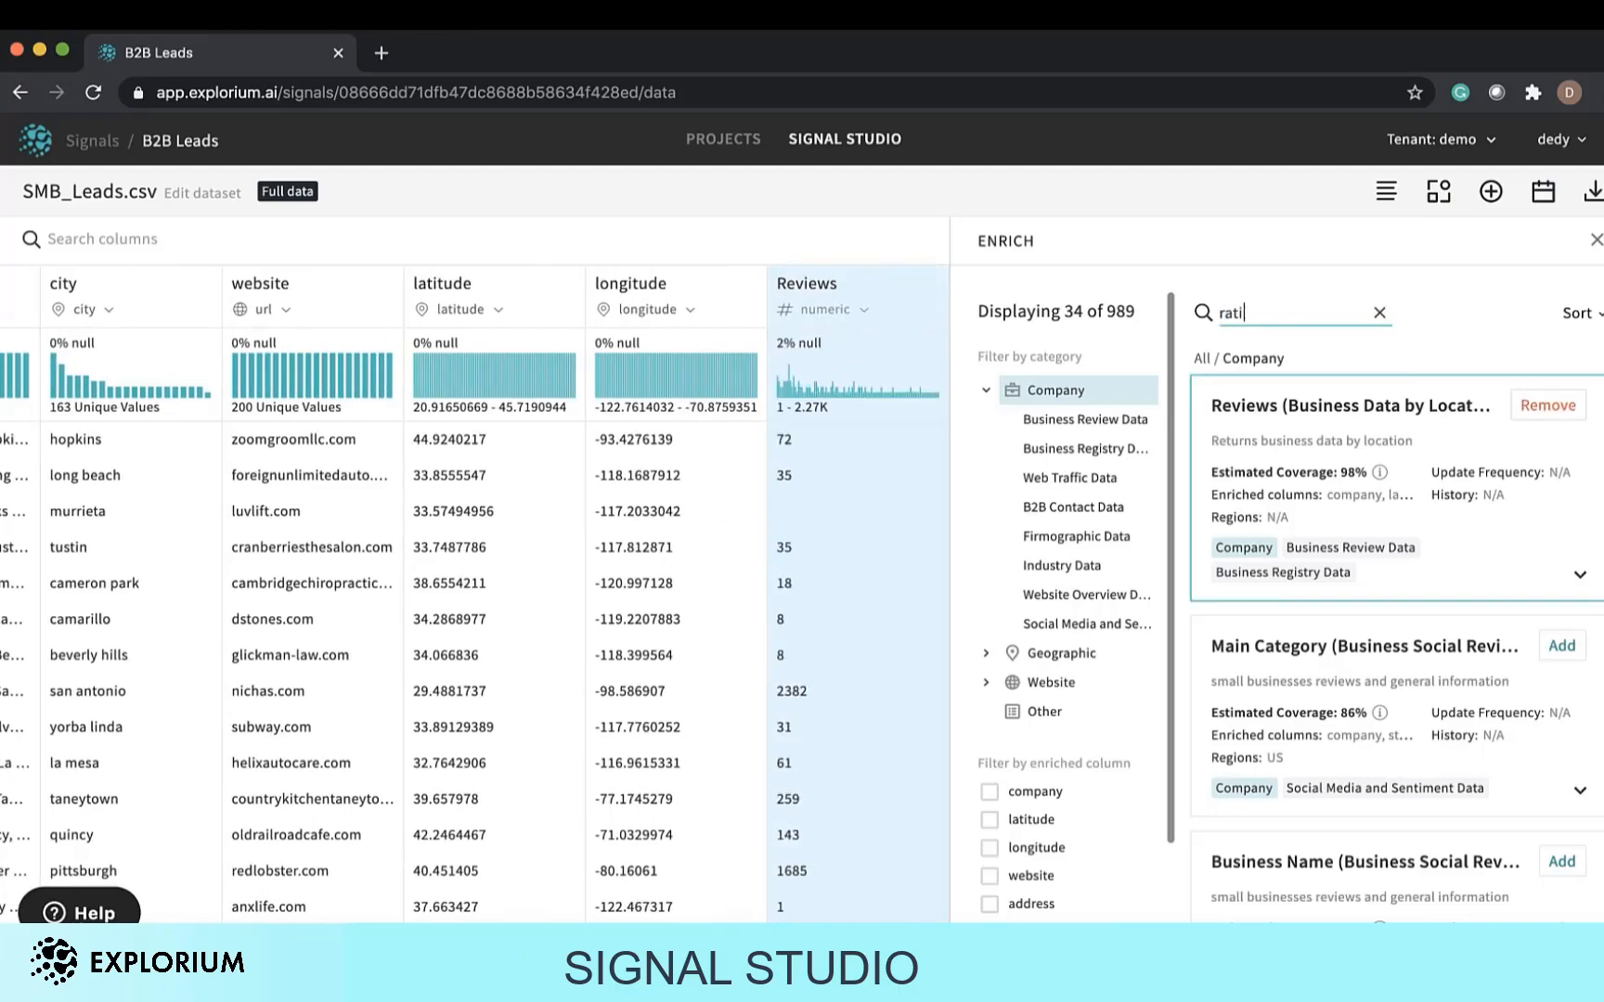
pyautogui.click(1561, 406)
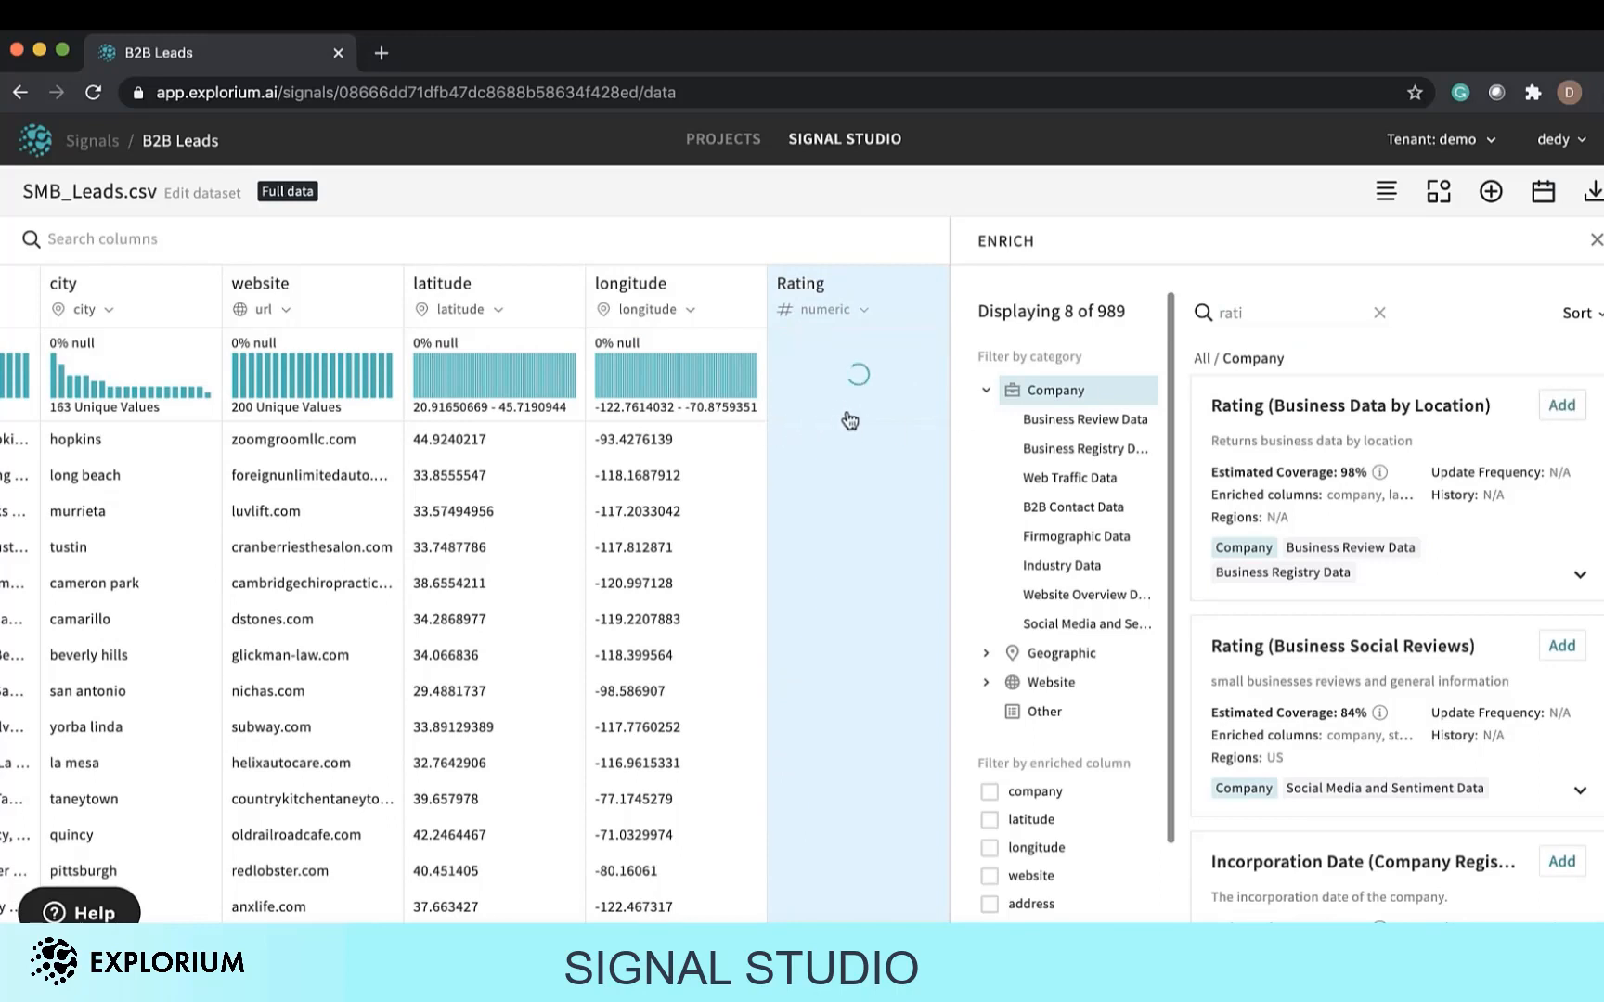
pyautogui.hscroll(2, 847, 420)
pyautogui.hscroll(3, 819, 577)
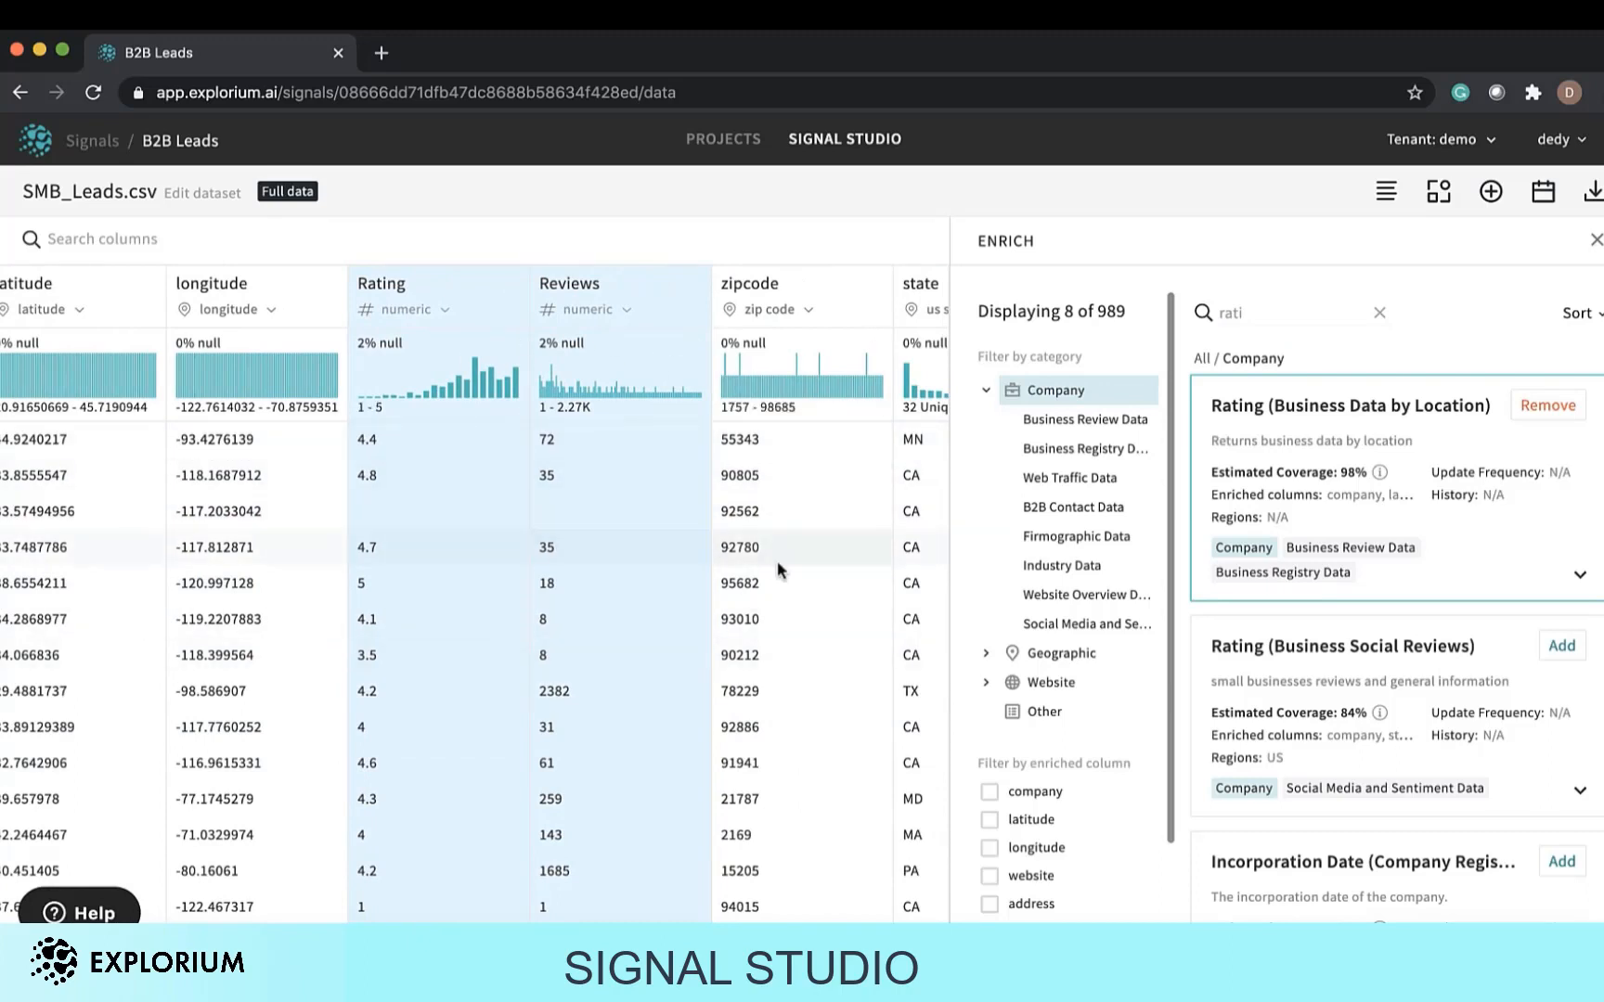
pyautogui.click(1379, 313)
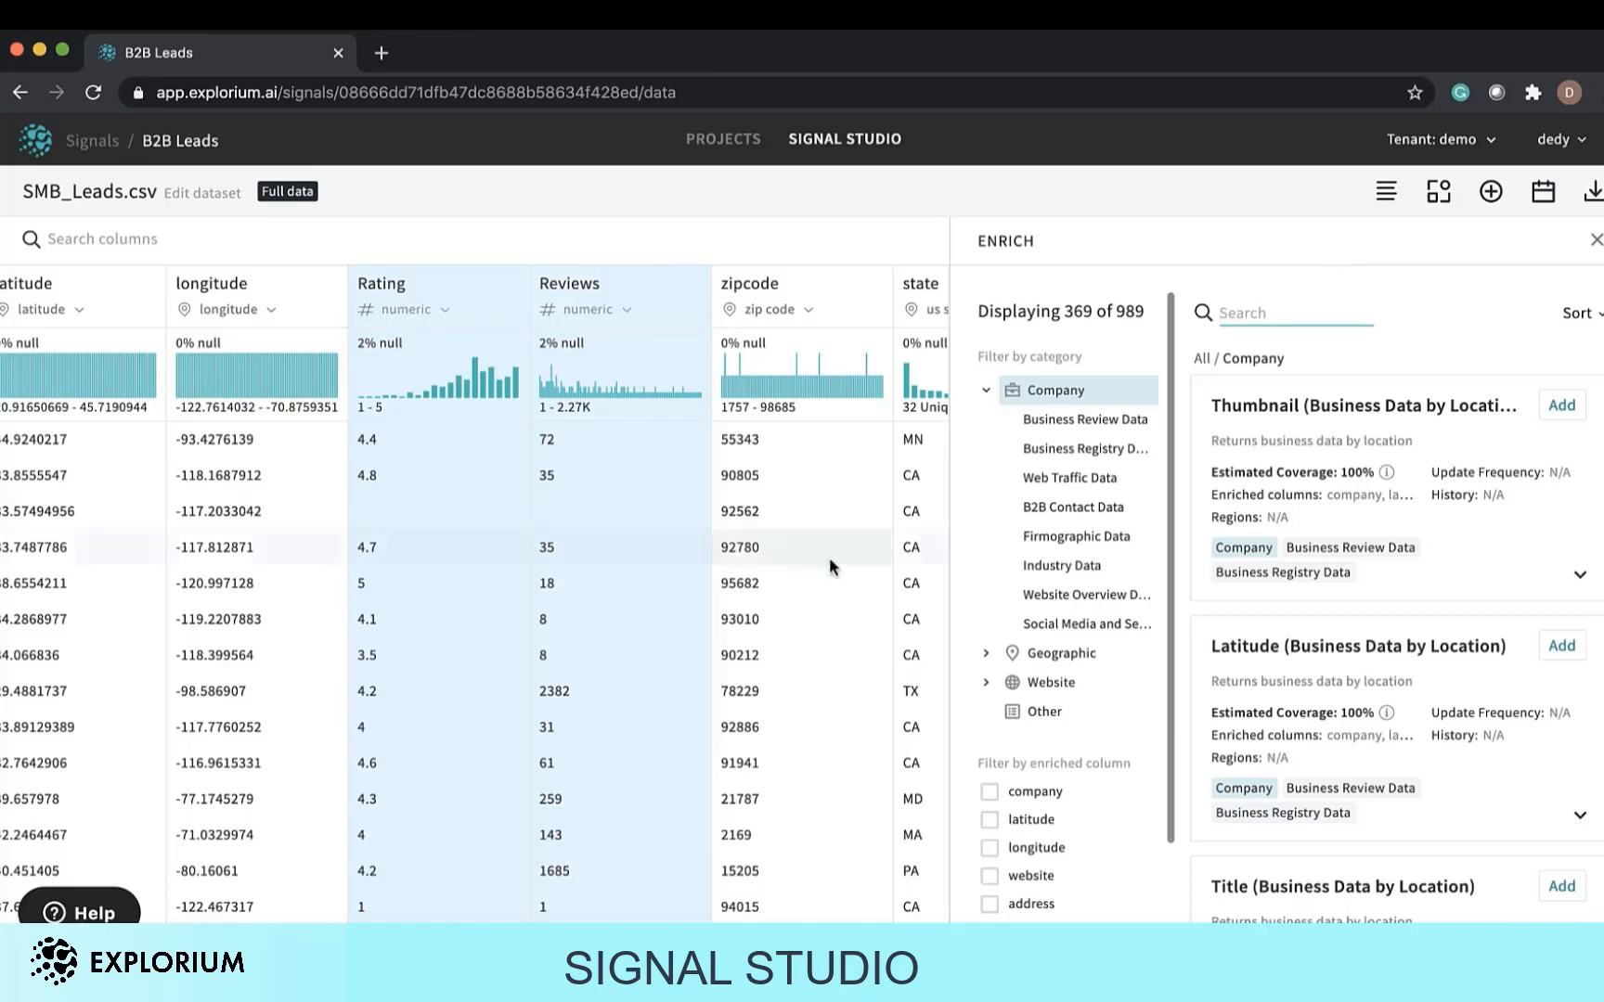
# Apply the Add dates transformation with number of days 1 and offset 14, output column Dates.
pyautogui.hscroll(3, 824, 559)
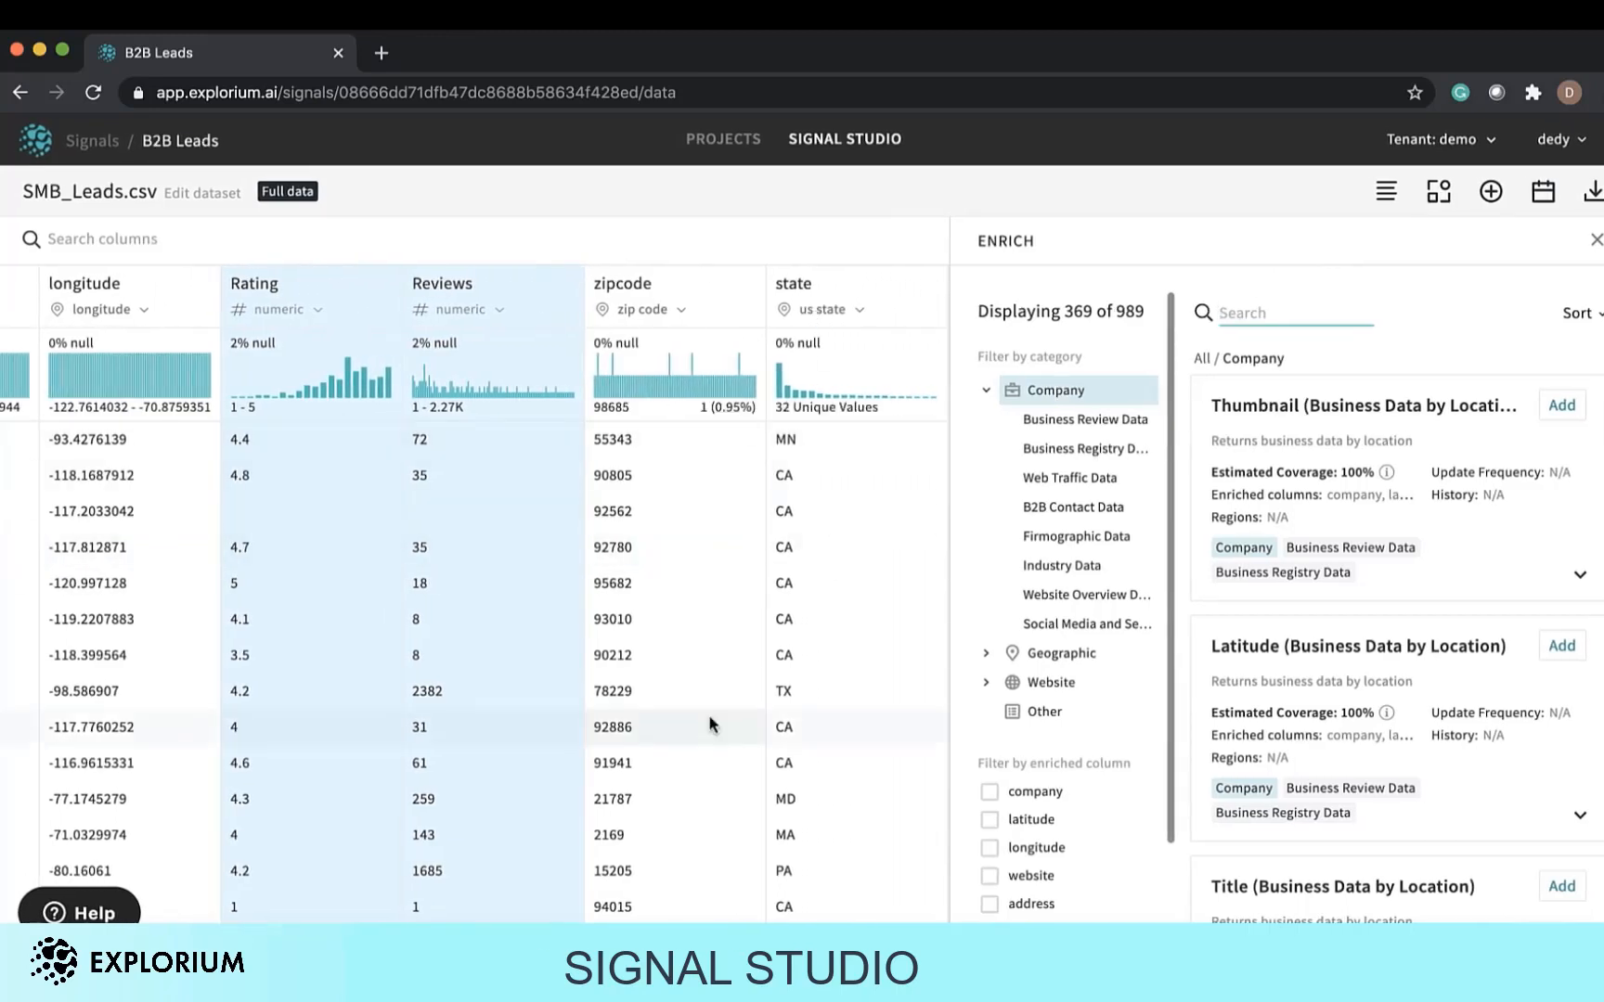
pyautogui.moveTo(847, 374)
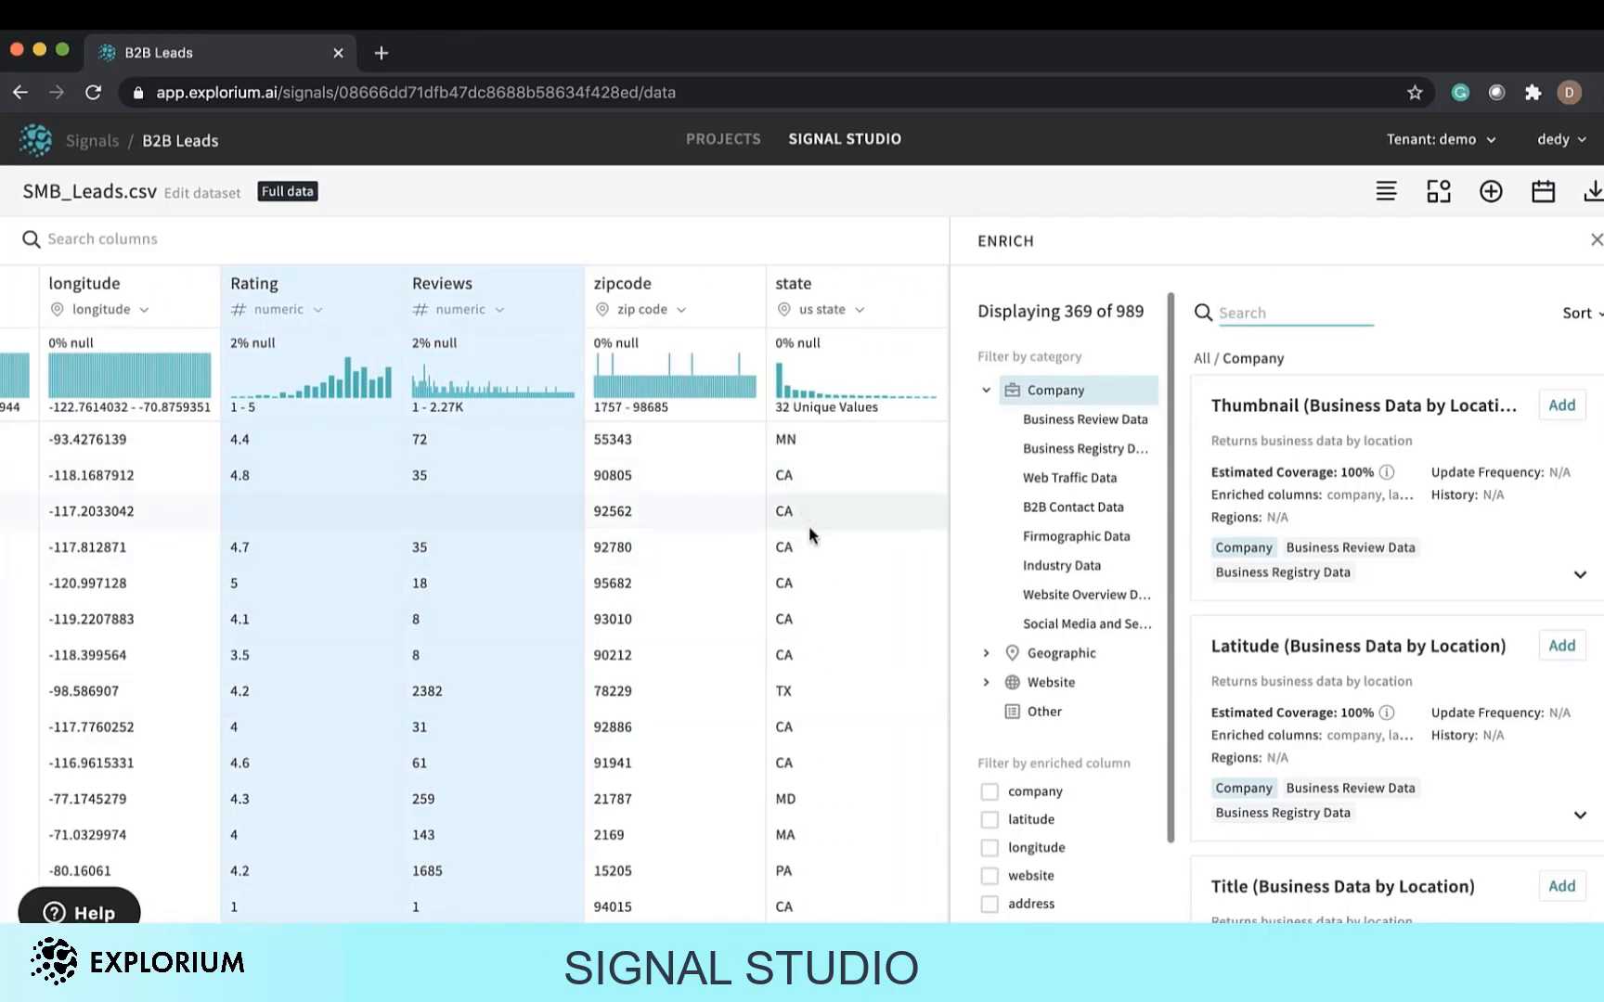
pyautogui.click(1439, 193)
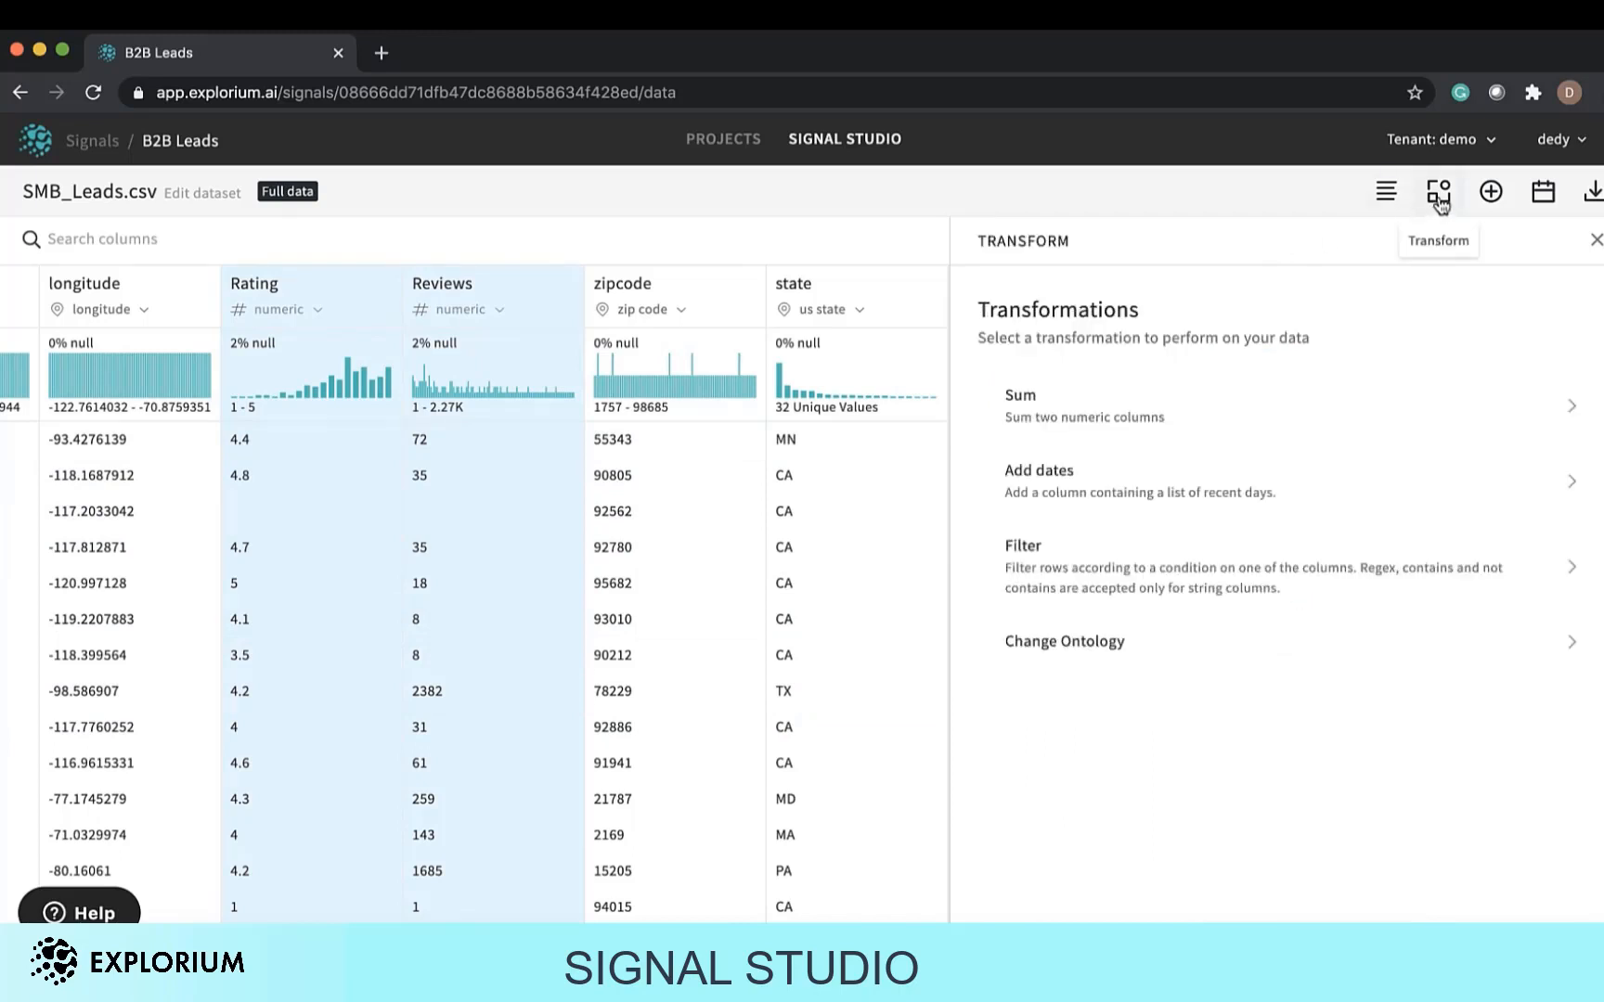
pyautogui.click(1096, 494)
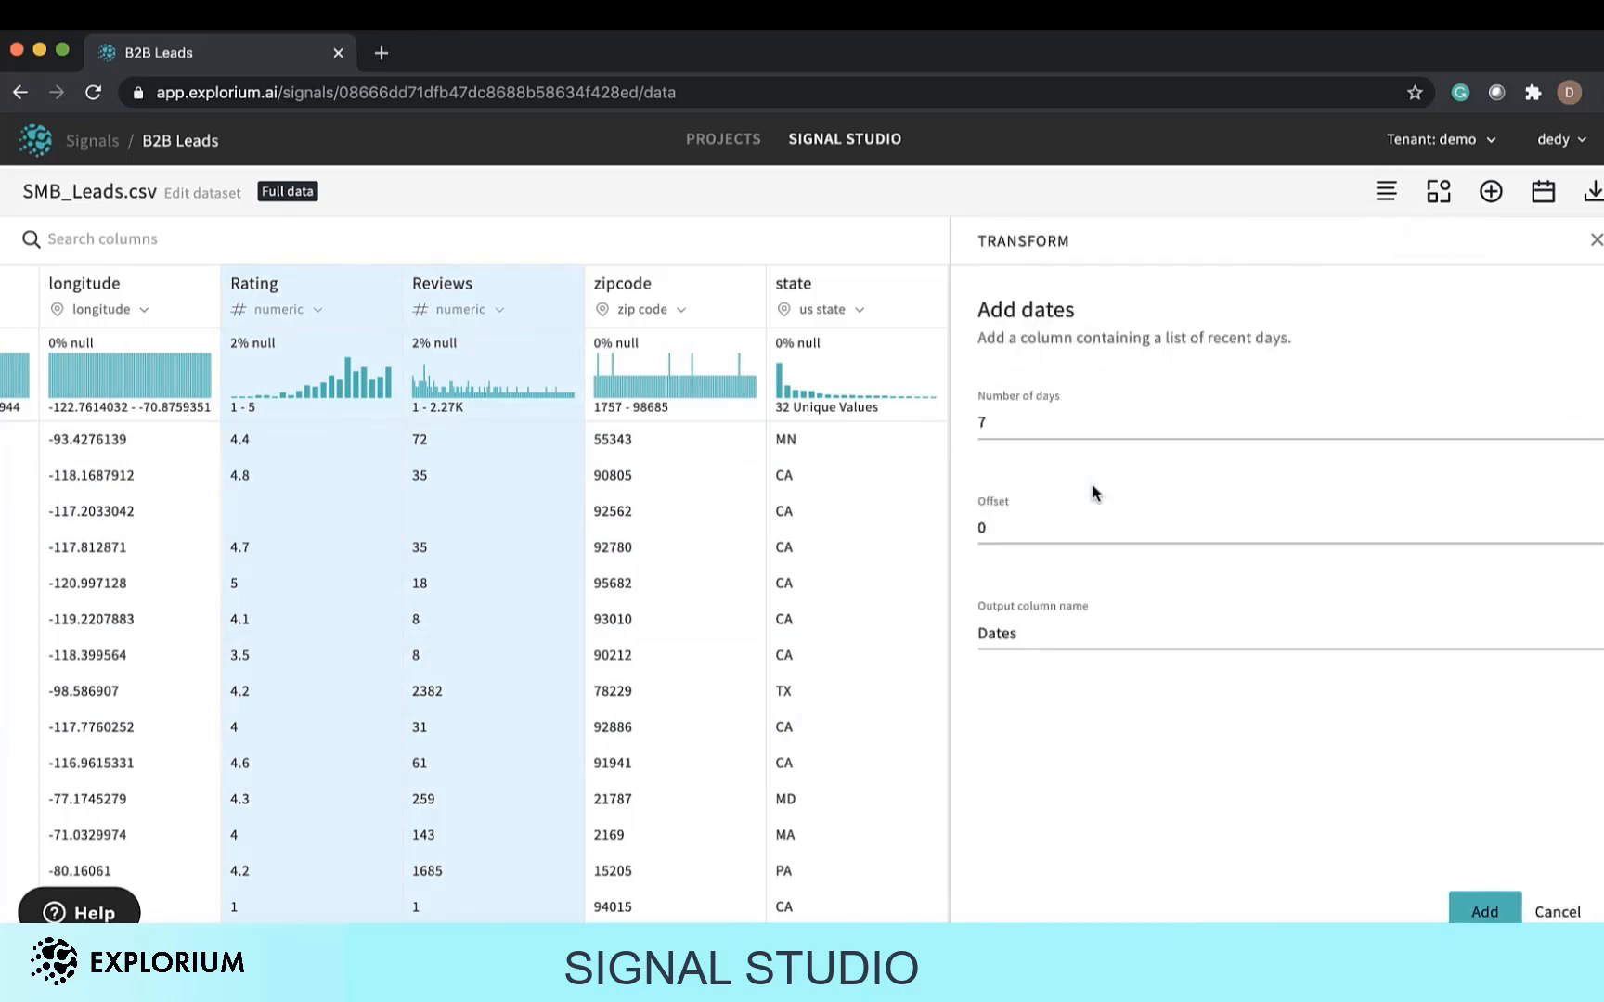
pyautogui.doubleClick(1103, 420)
pyautogui.write('7')
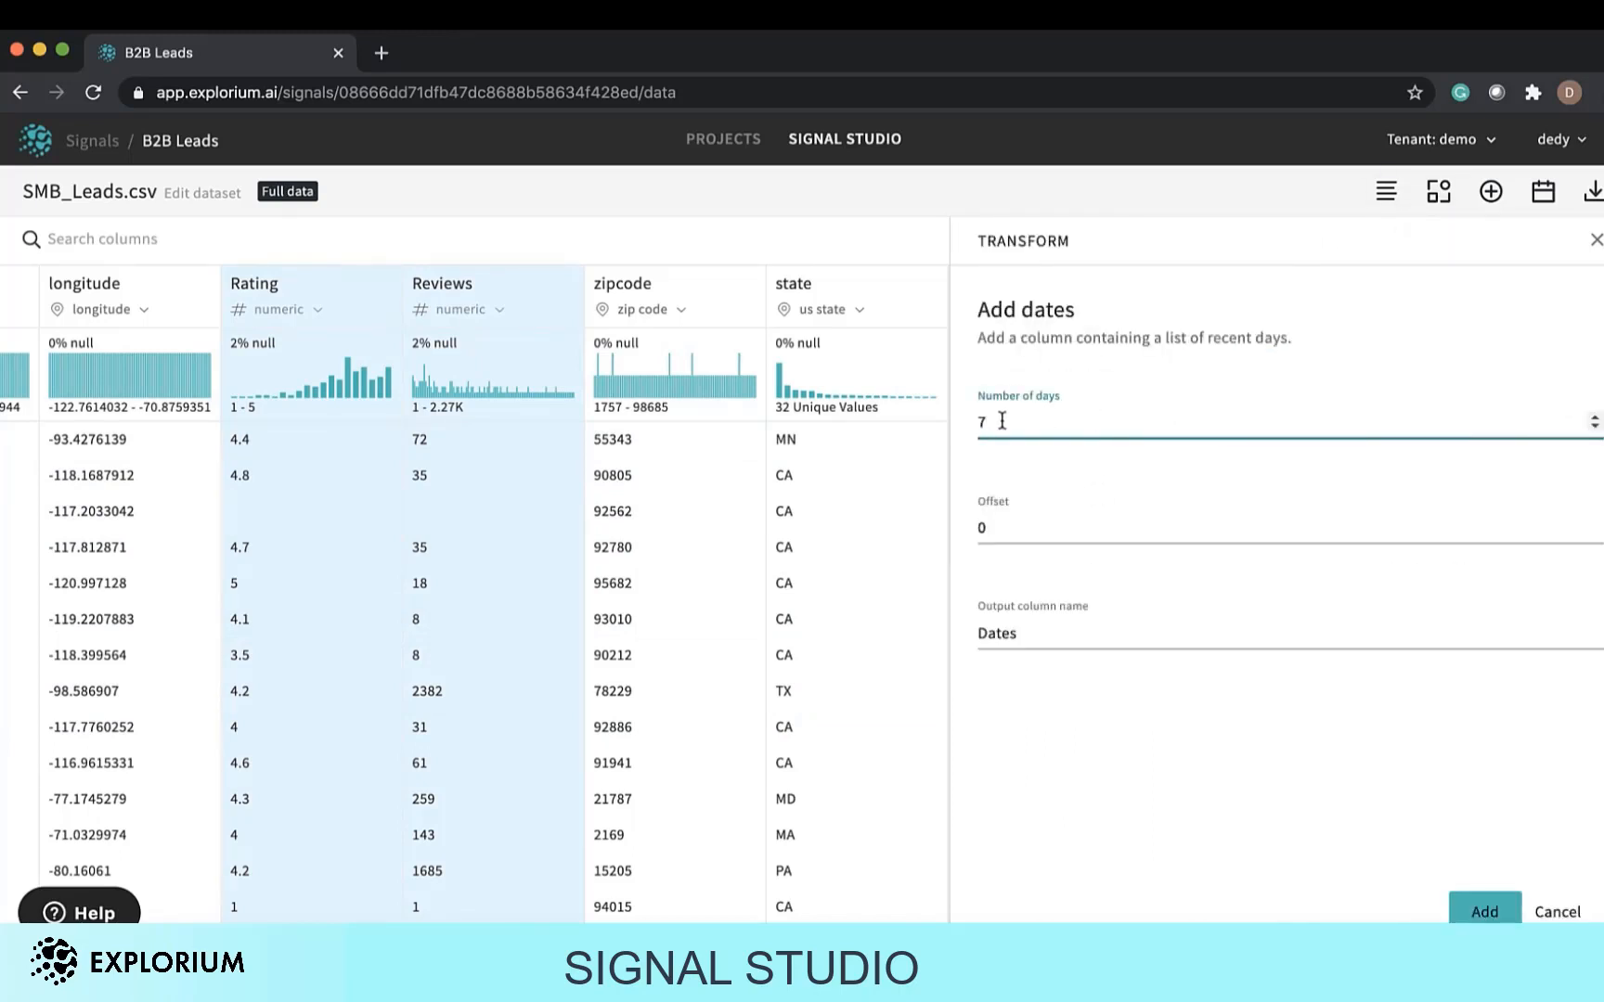
pyautogui.press('BackSpace')
pyautogui.write('1')
pyautogui.click(993, 510)
pyautogui.press('BackSpace')
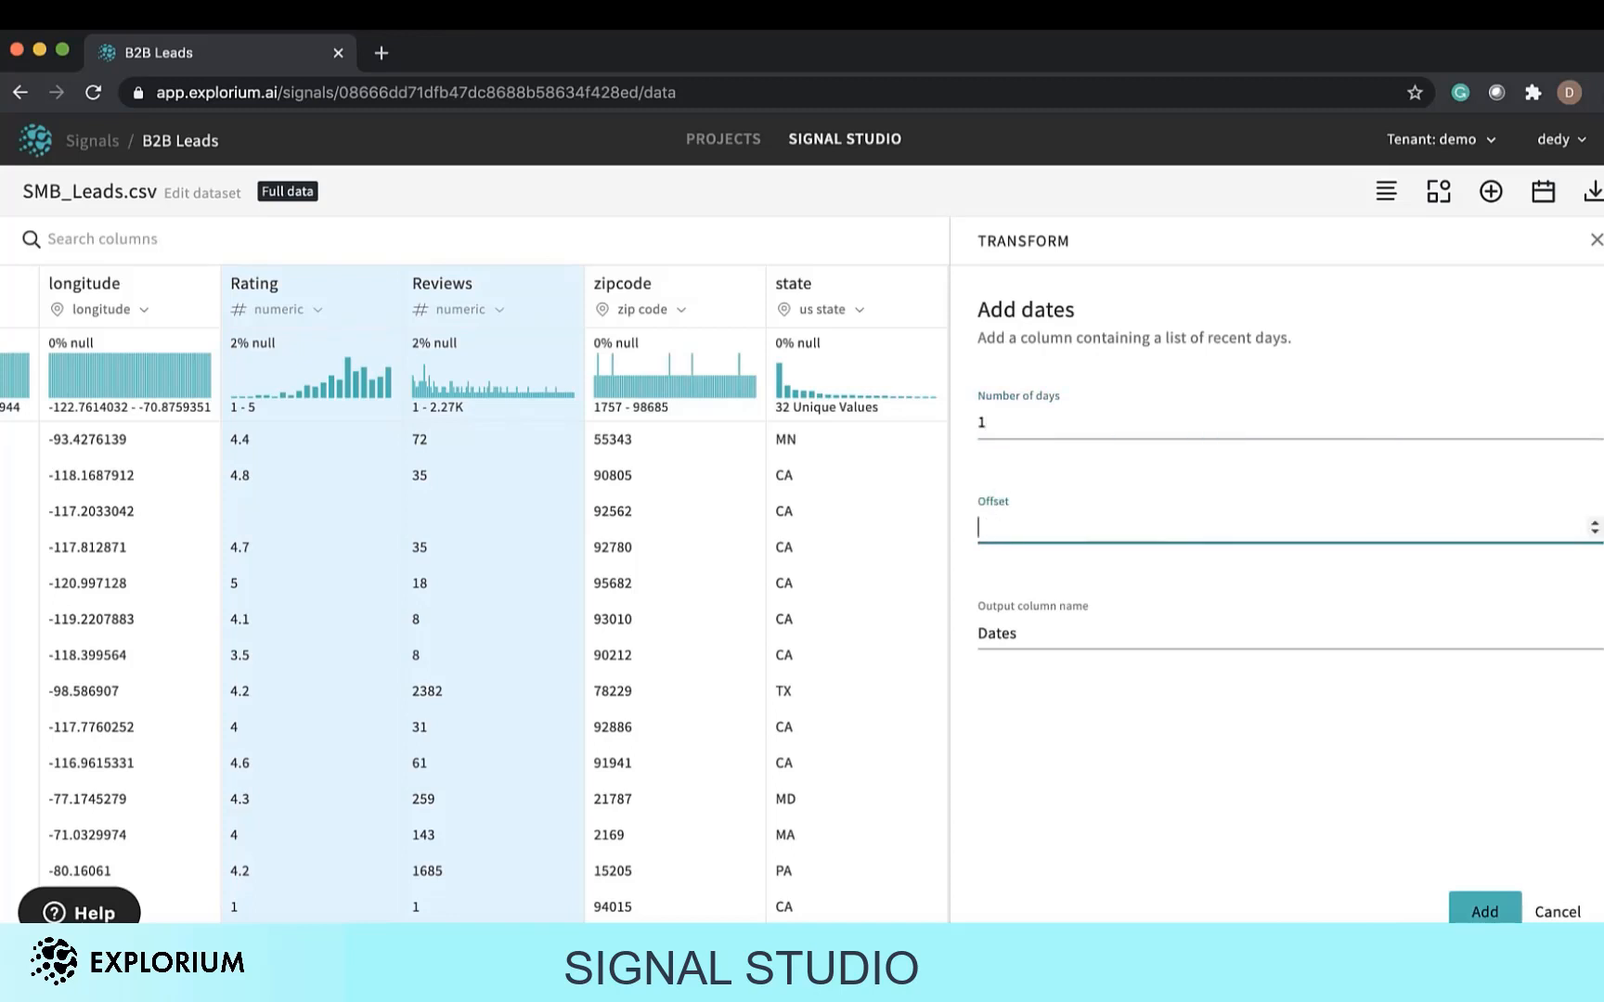
pyautogui.write('14')
pyautogui.click(1485, 909)
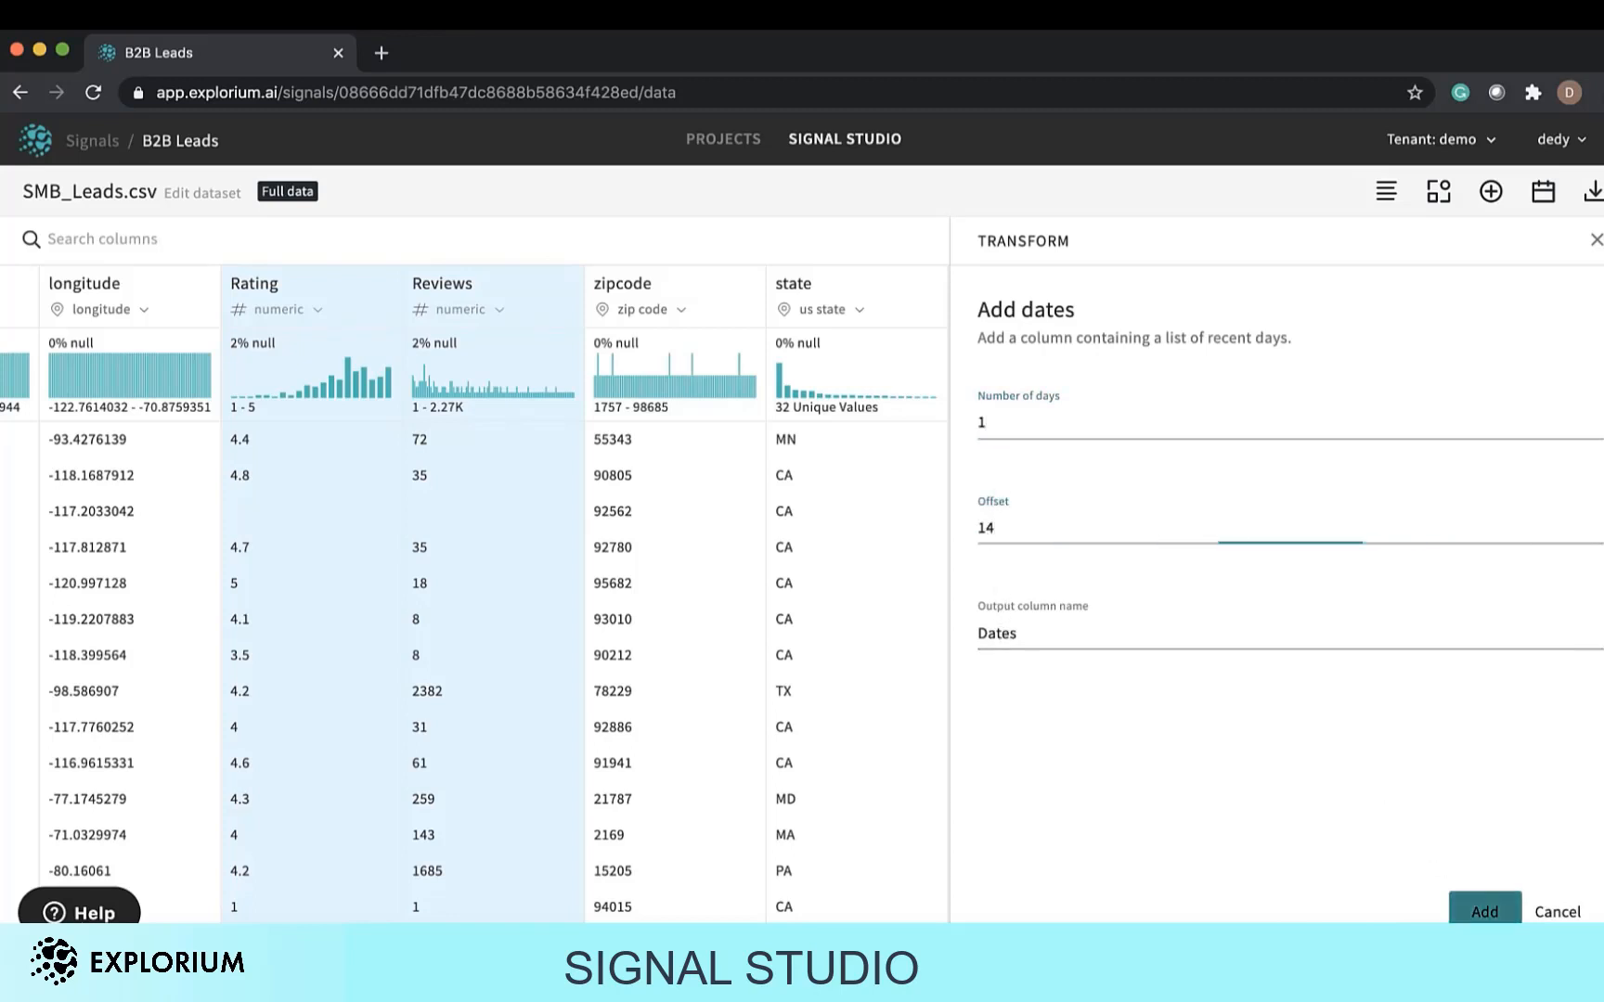
# Apply the Explode transformation to the Dates column with DATETIME ontology, output column named Date 14 Days Ago.
pyautogui.click(1436, 193)
pyautogui.click(1549, 313)
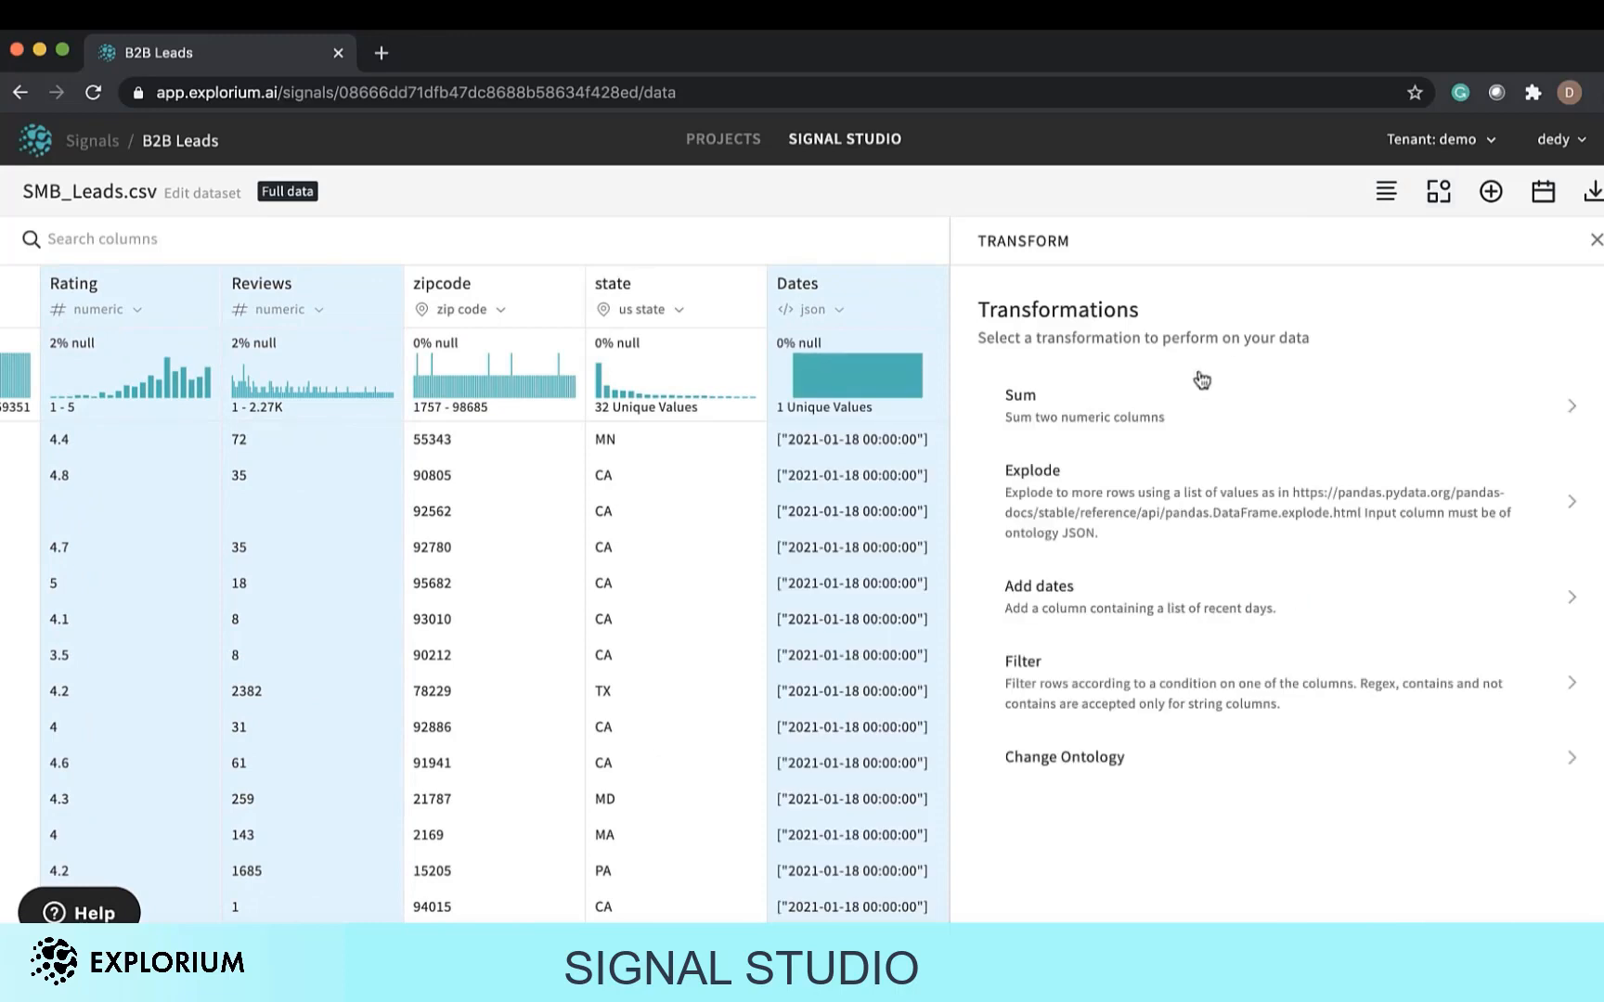
pyautogui.click(1199, 376)
pyautogui.click(1144, 455)
pyautogui.click(1139, 505)
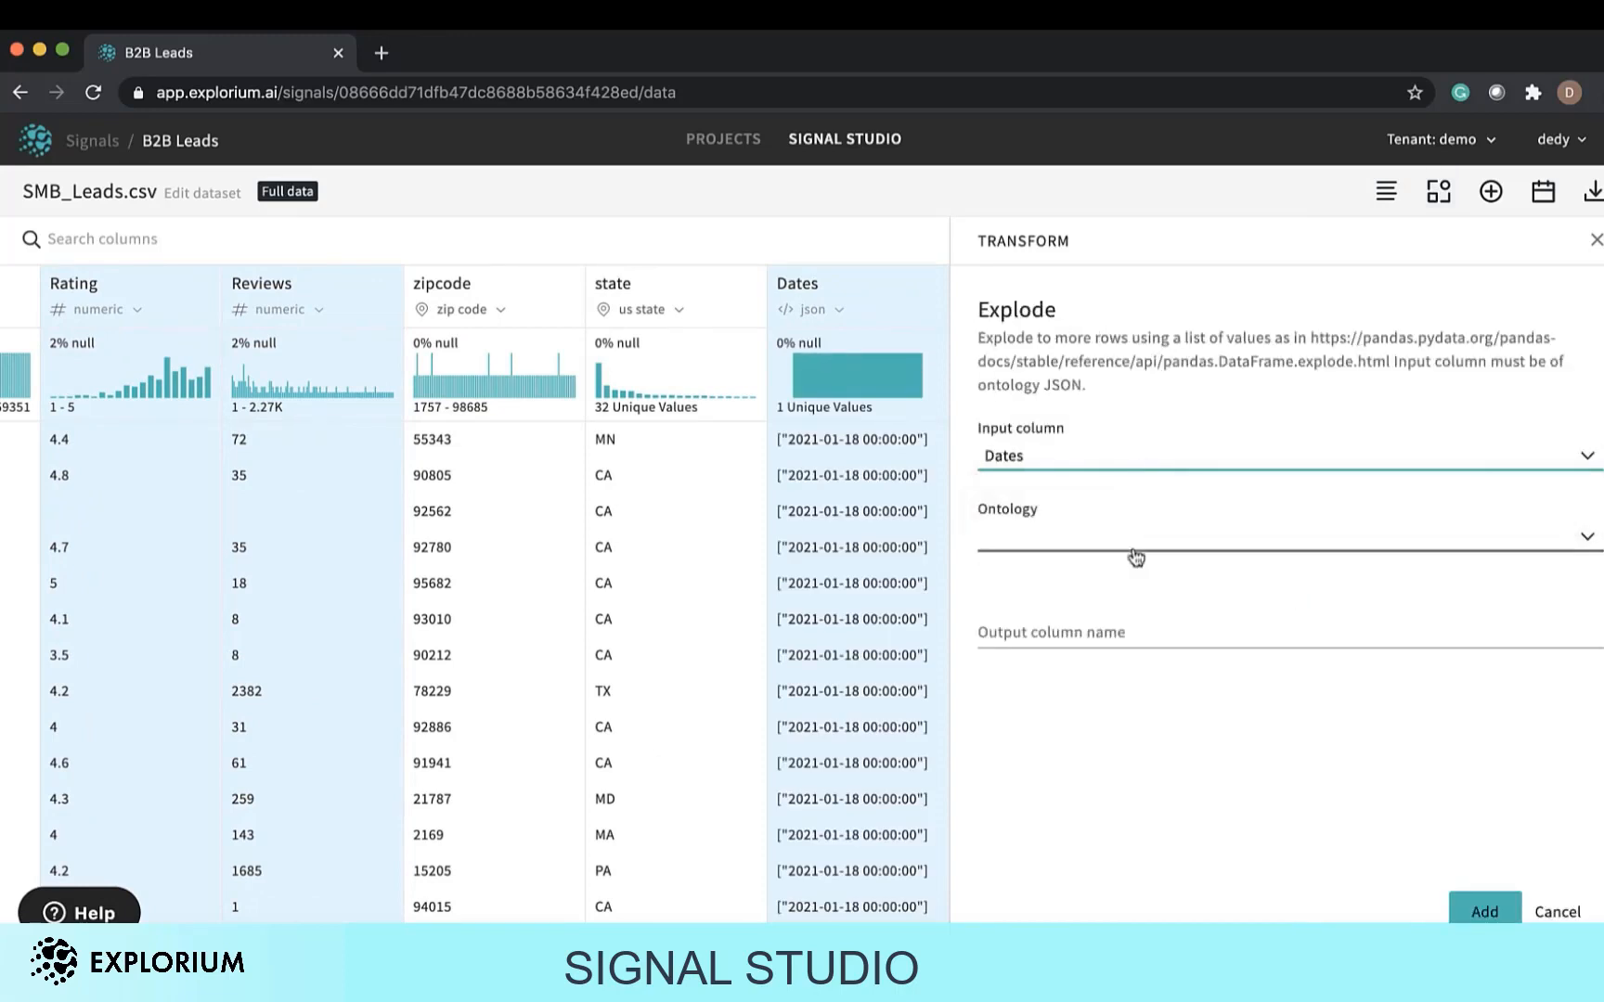
pyautogui.click(1135, 555)
pyautogui.scroll(-4, 1133, 603)
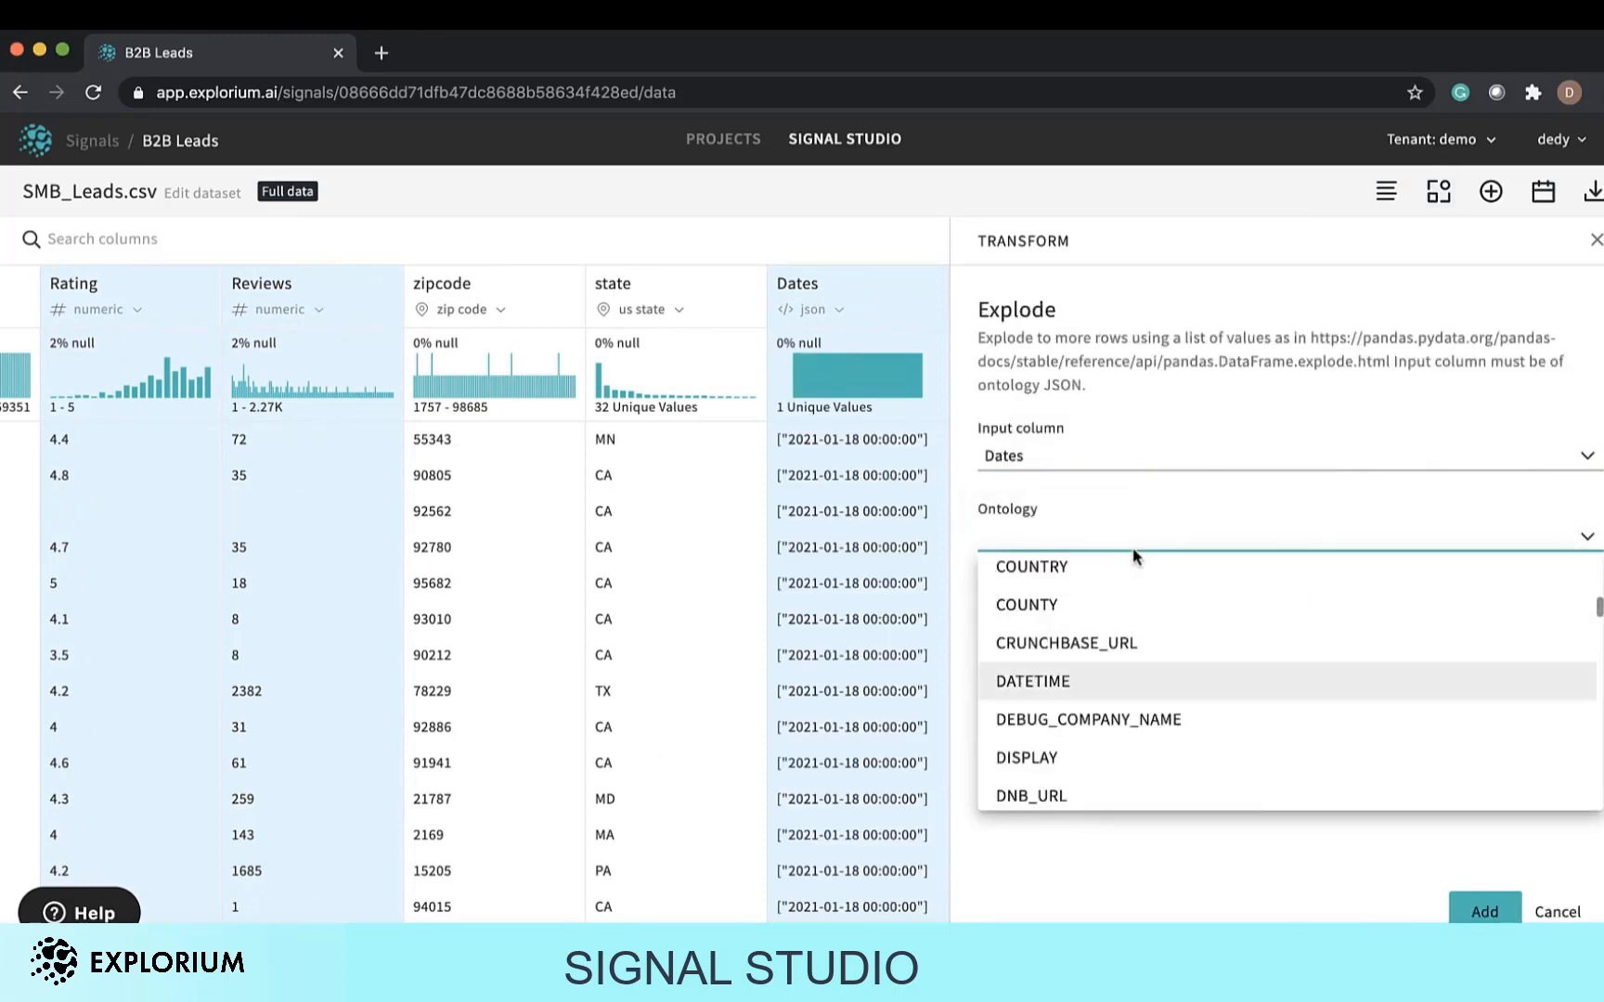
pyautogui.click(1121, 676)
pyautogui.click(1134, 637)
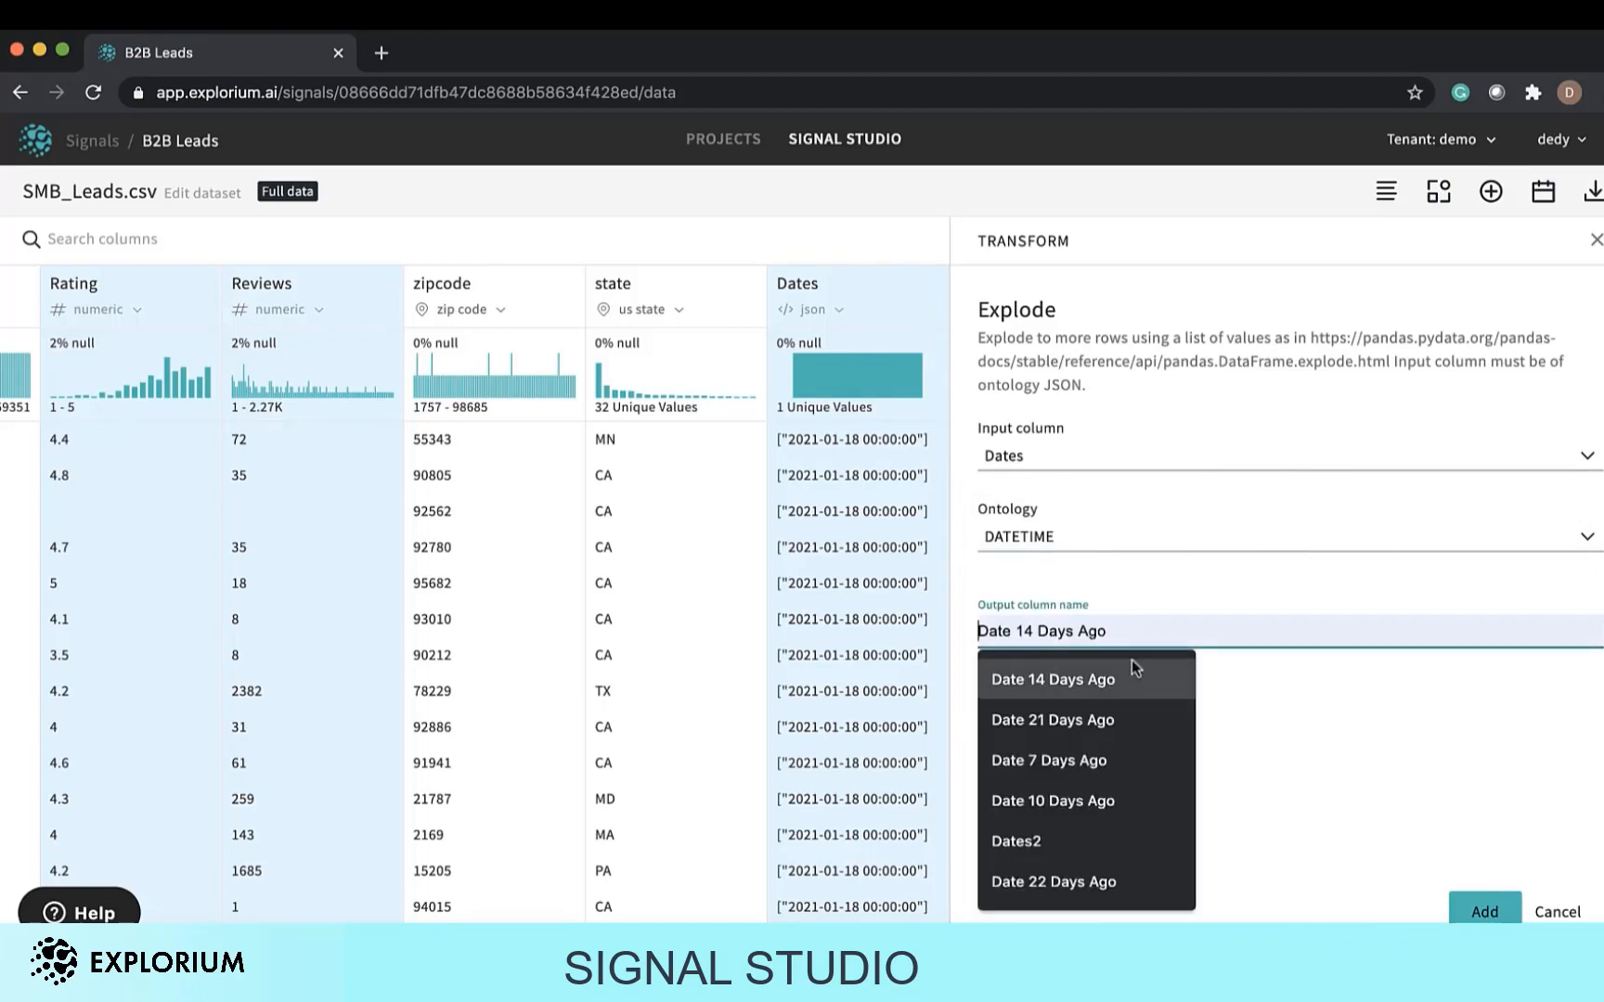
pyautogui.click(1137, 690)
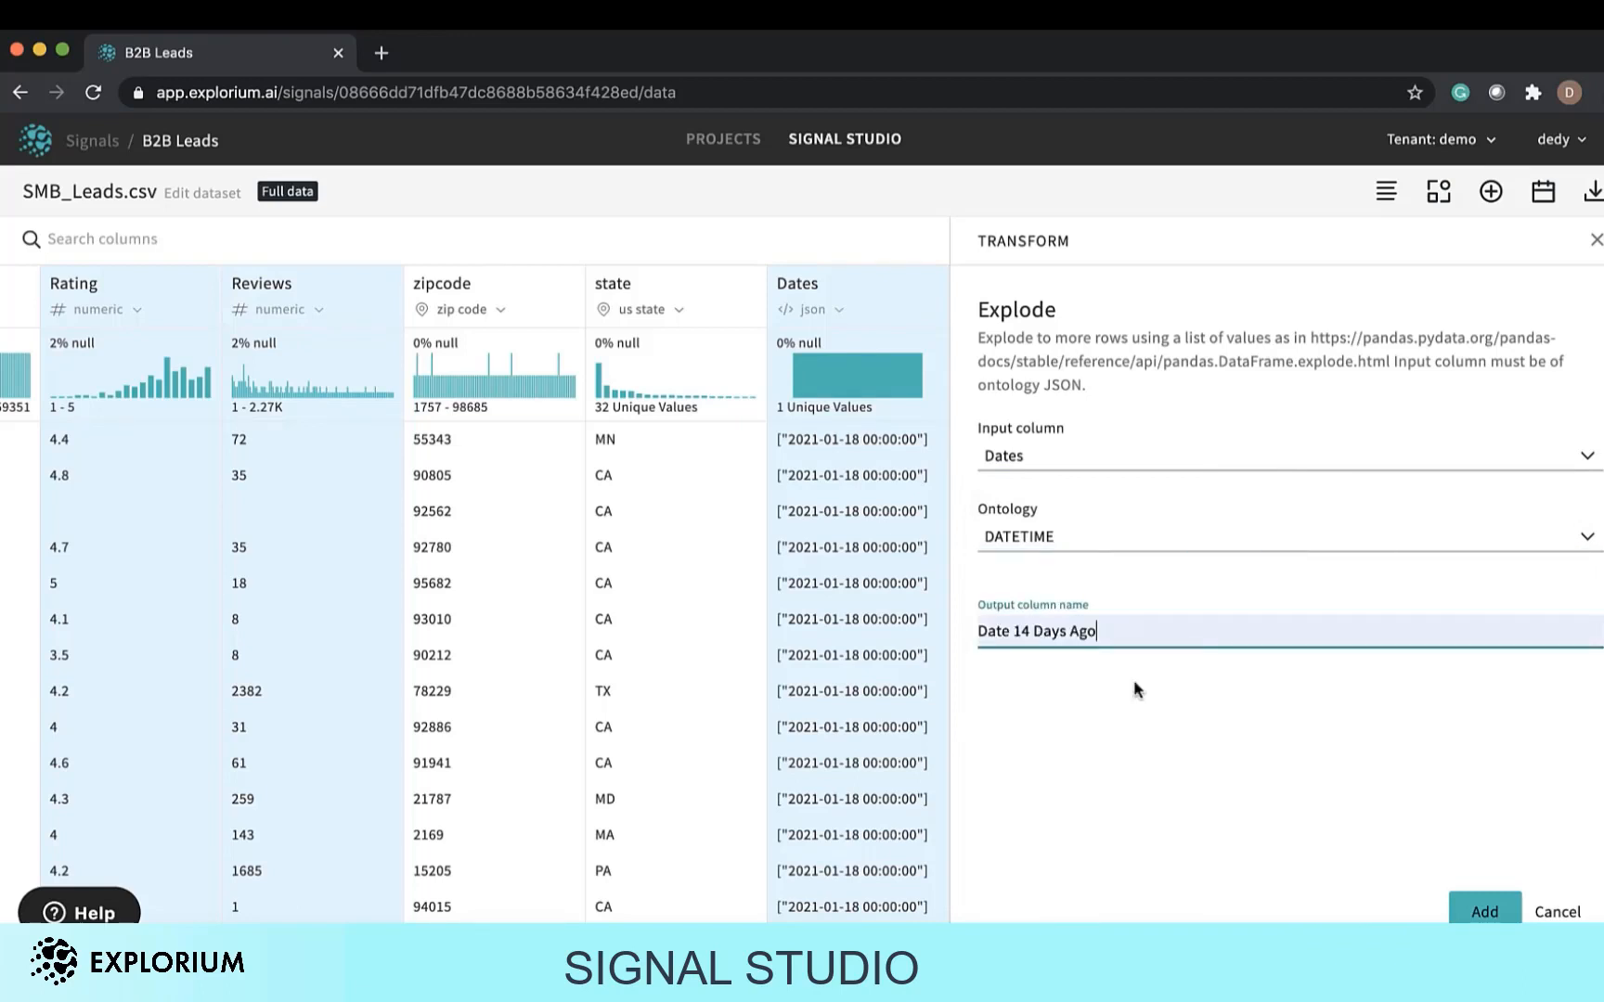
pyautogui.click(1484, 911)
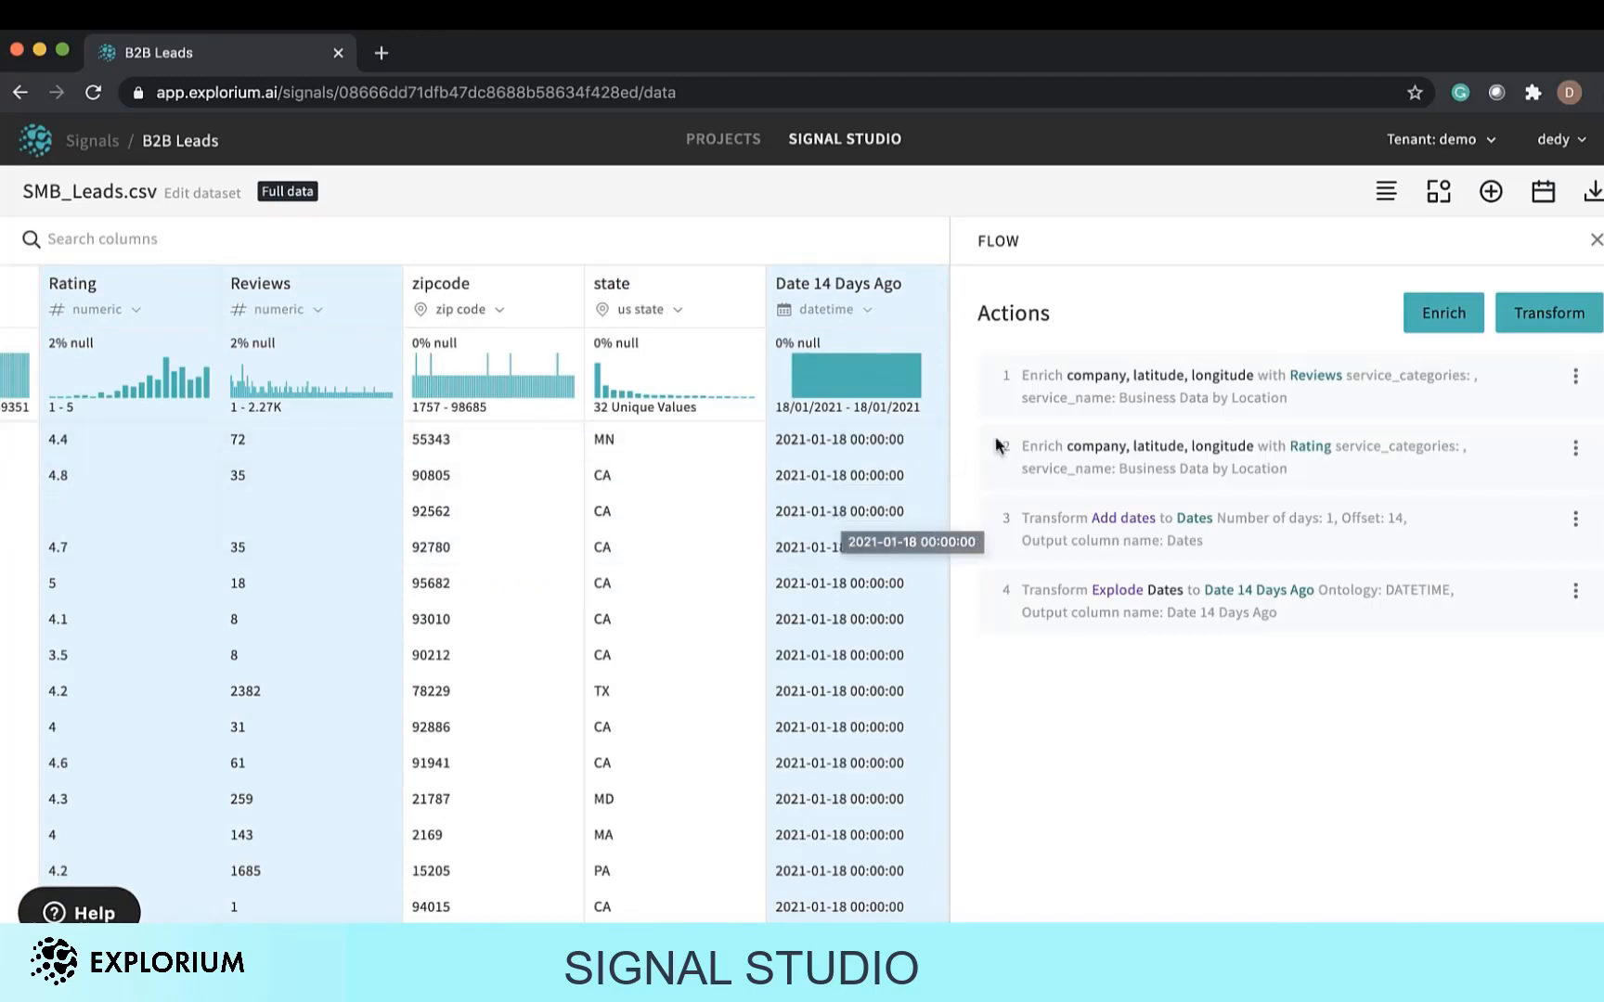
# Return to Enrich, search signals for "reve" and add the Annual Revenue Estimation (Small Business) signal.
pyautogui.click(1440, 193)
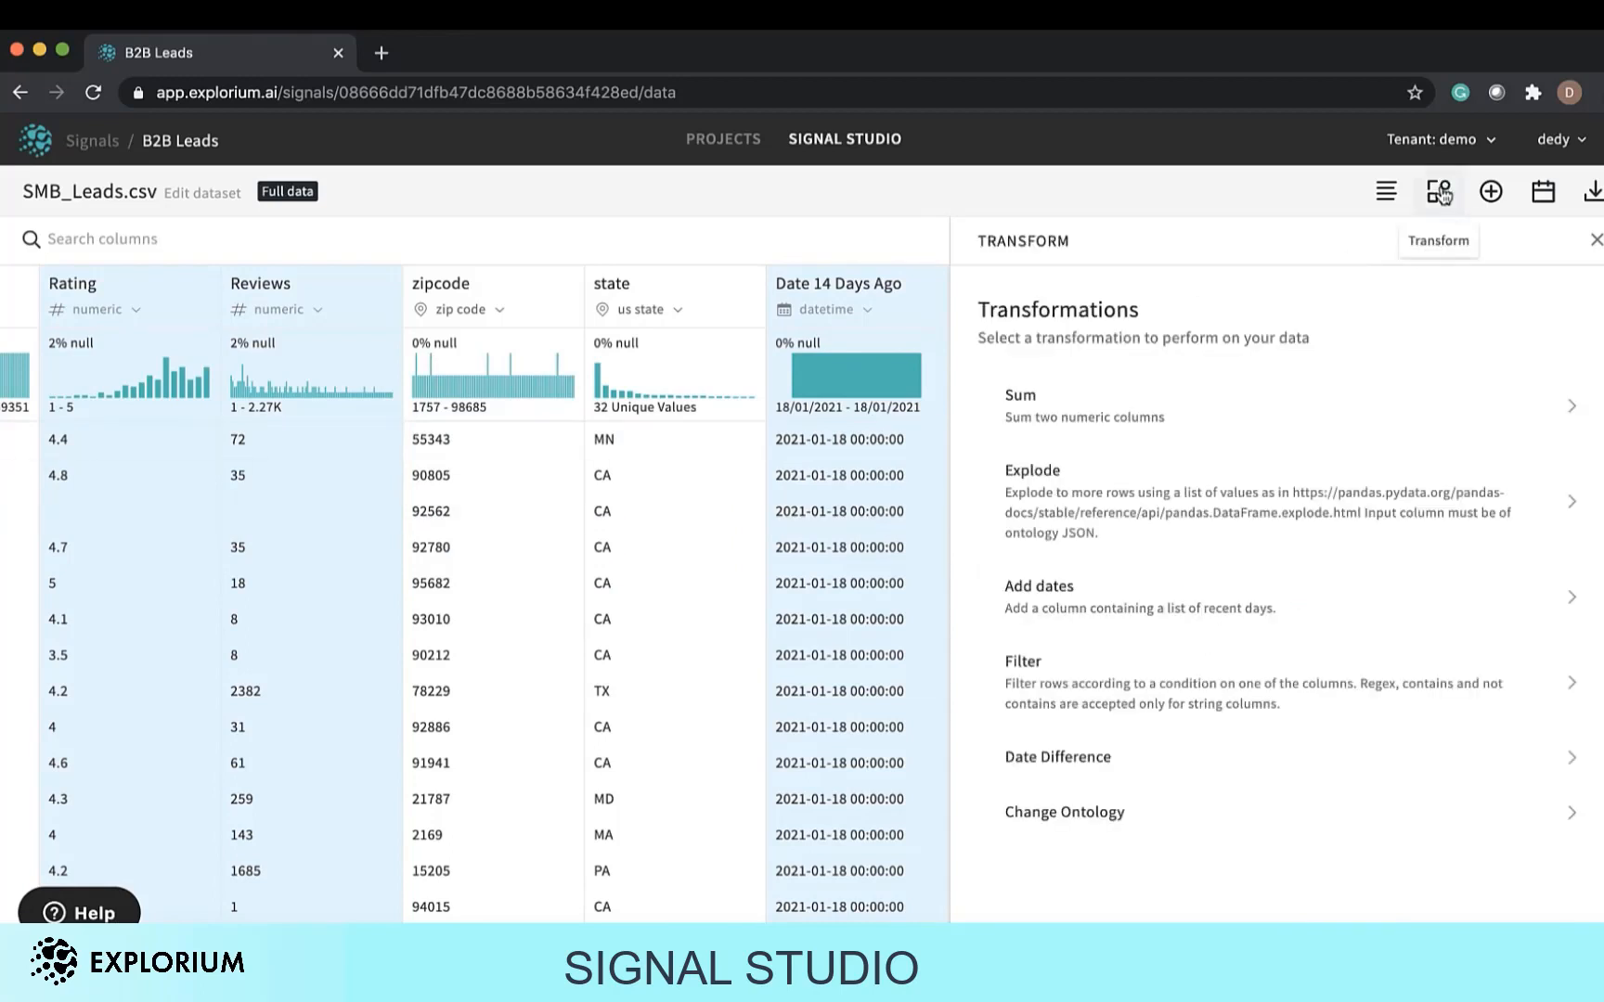
pyautogui.click(1490, 191)
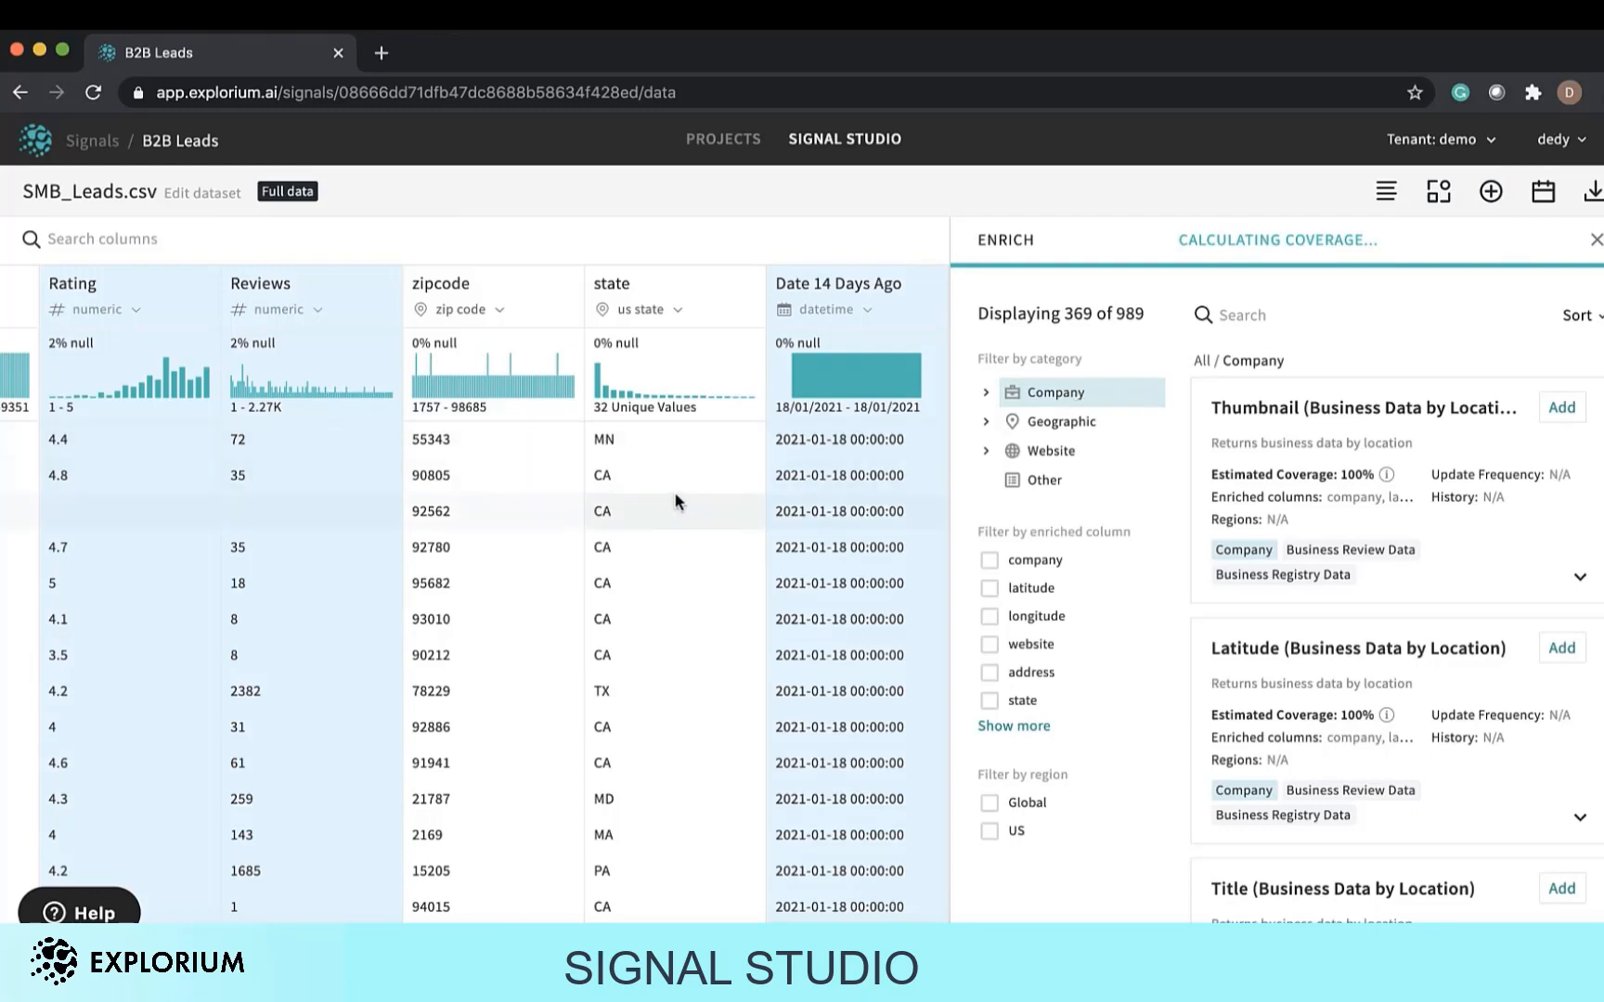
pyautogui.click(1236, 318)
pyautogui.write('reve')
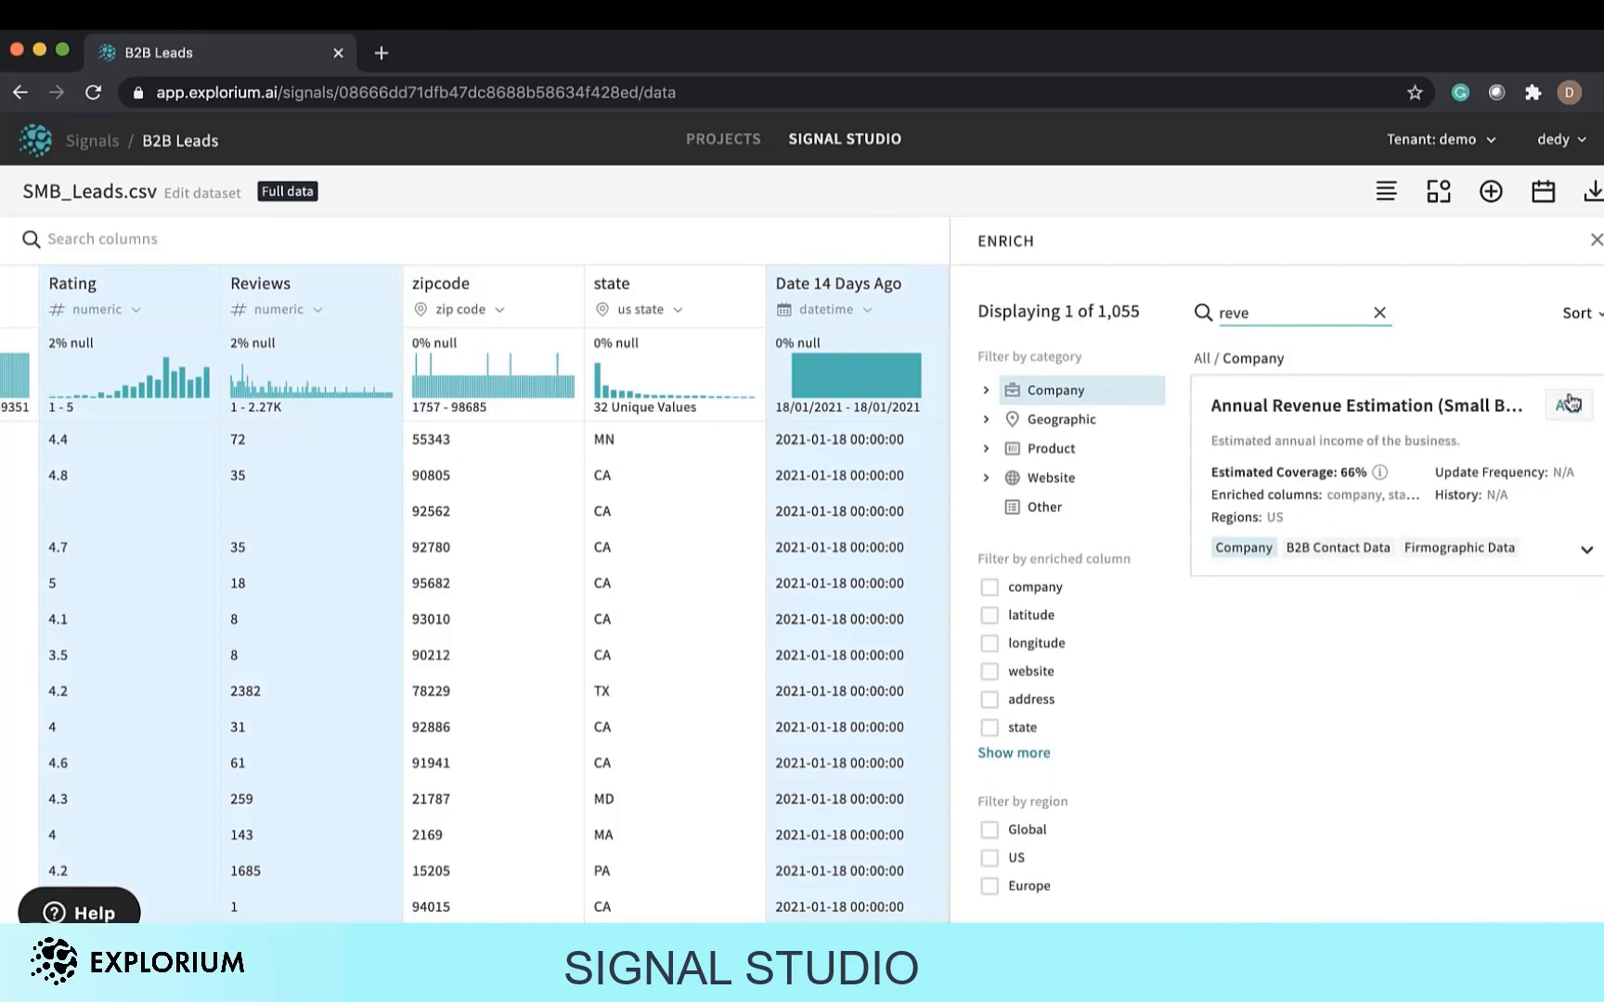
pyautogui.click(1565, 405)
# Search signals for "esti" and add the Estimated Number of Employees signal.
pyautogui.doubleClick(1233, 314)
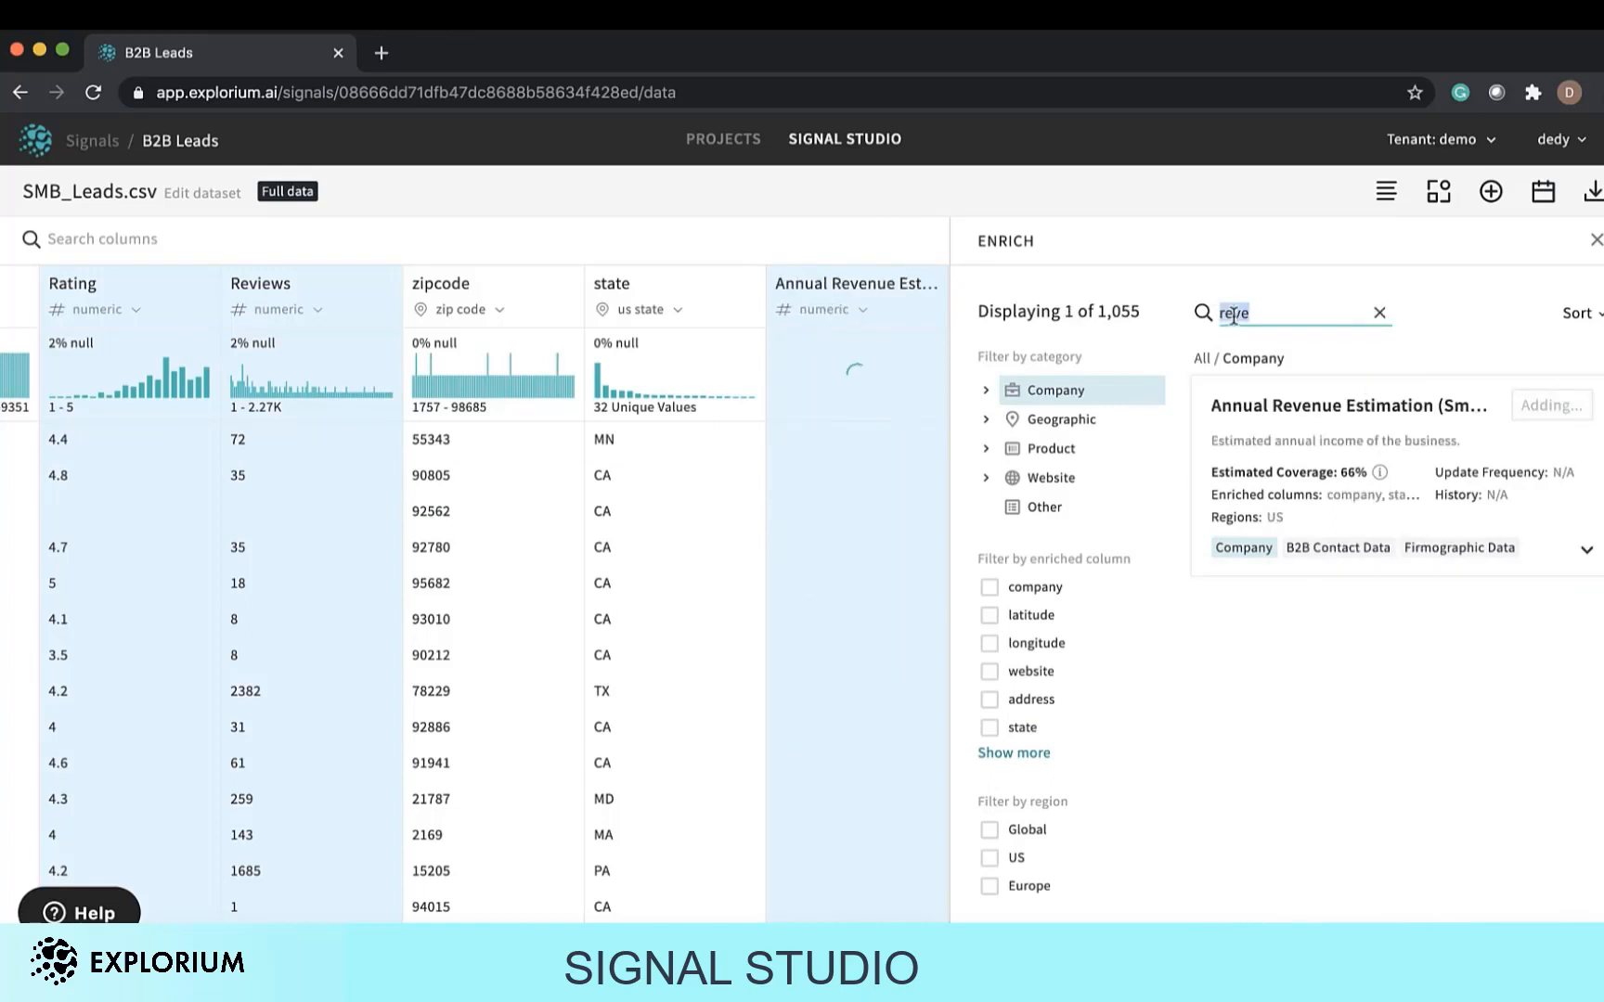
pyautogui.write('esti')
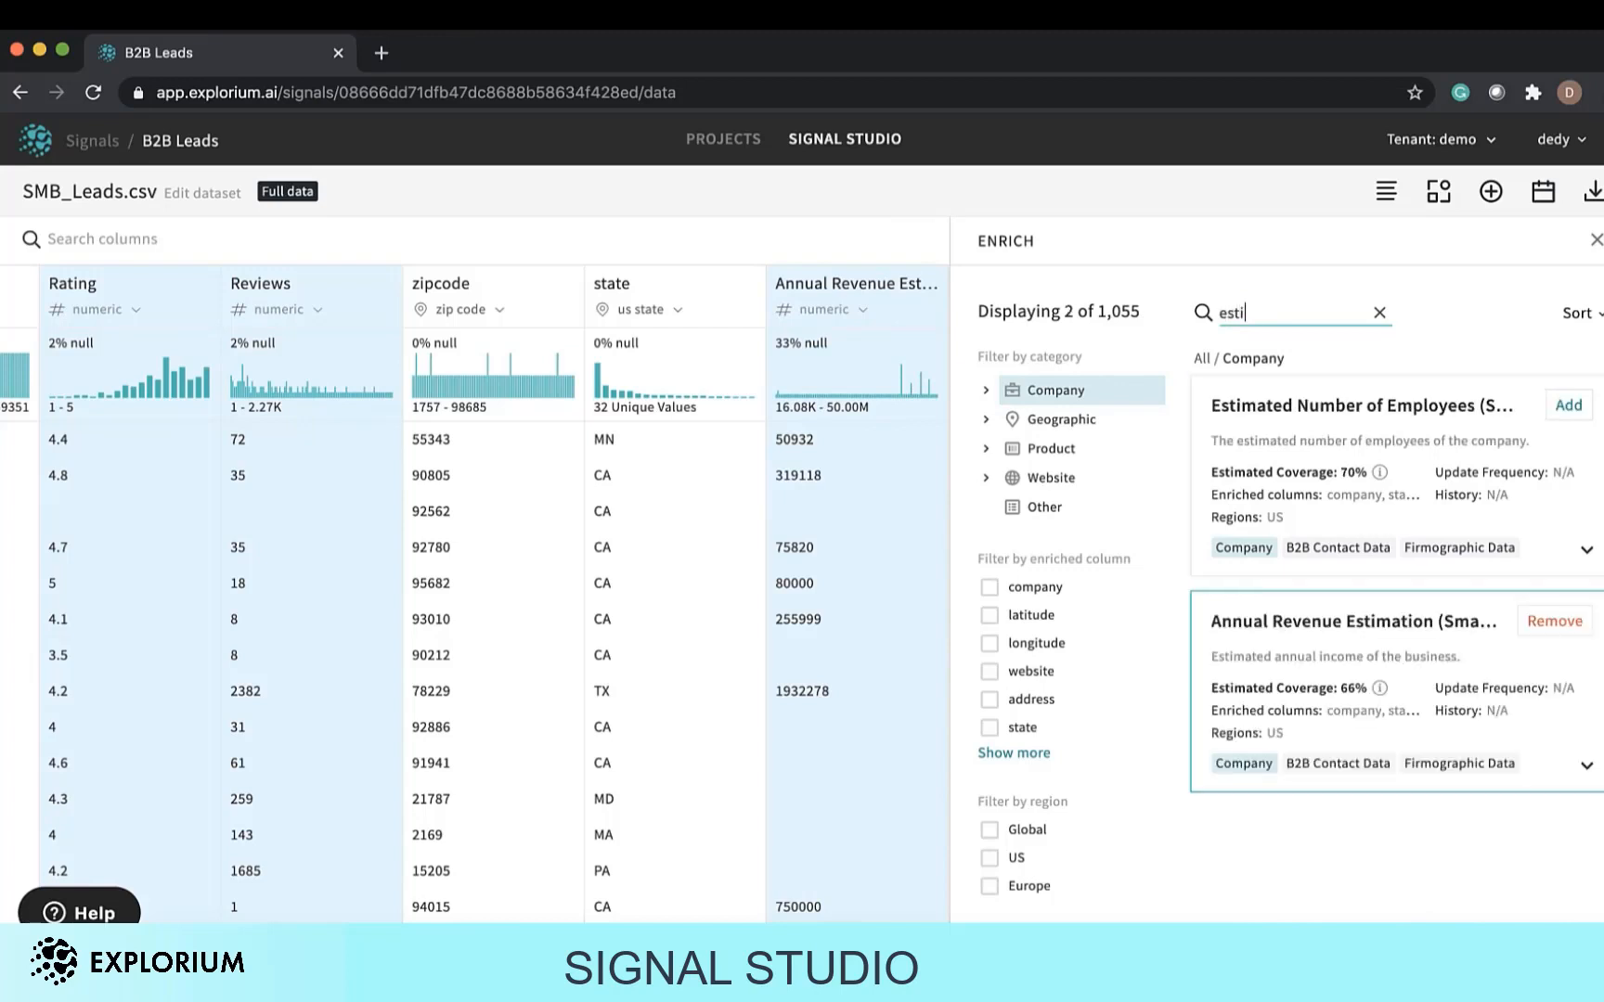
pyautogui.click(1568, 405)
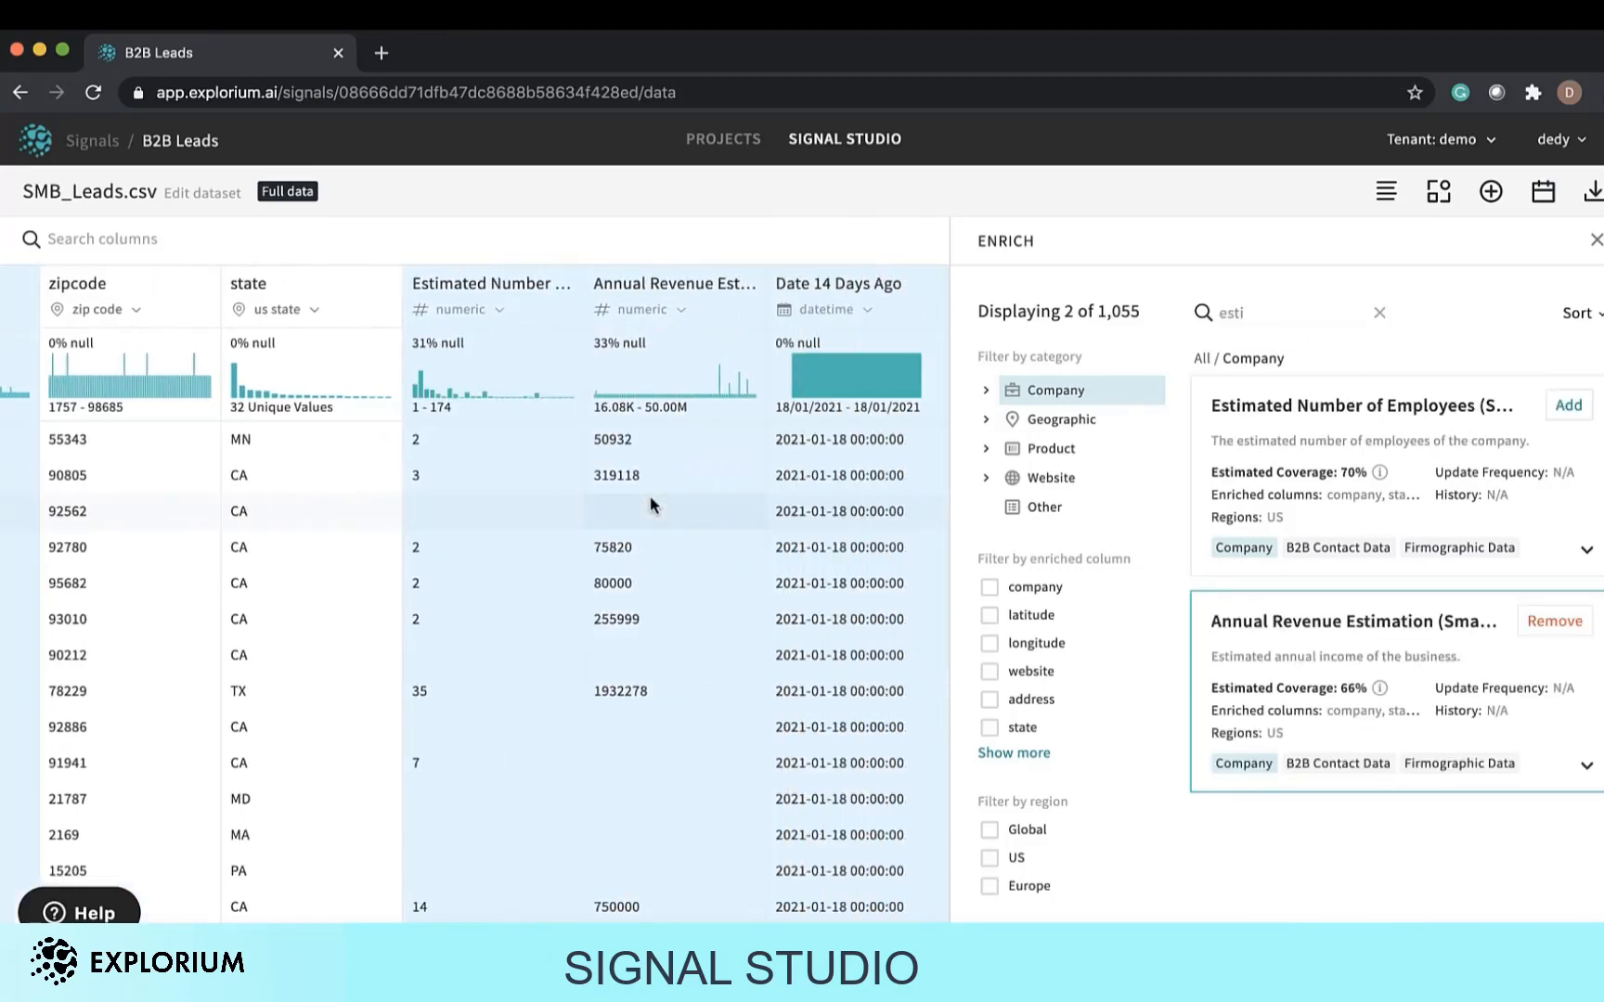
pyautogui.hscroll(-2, 651, 505)
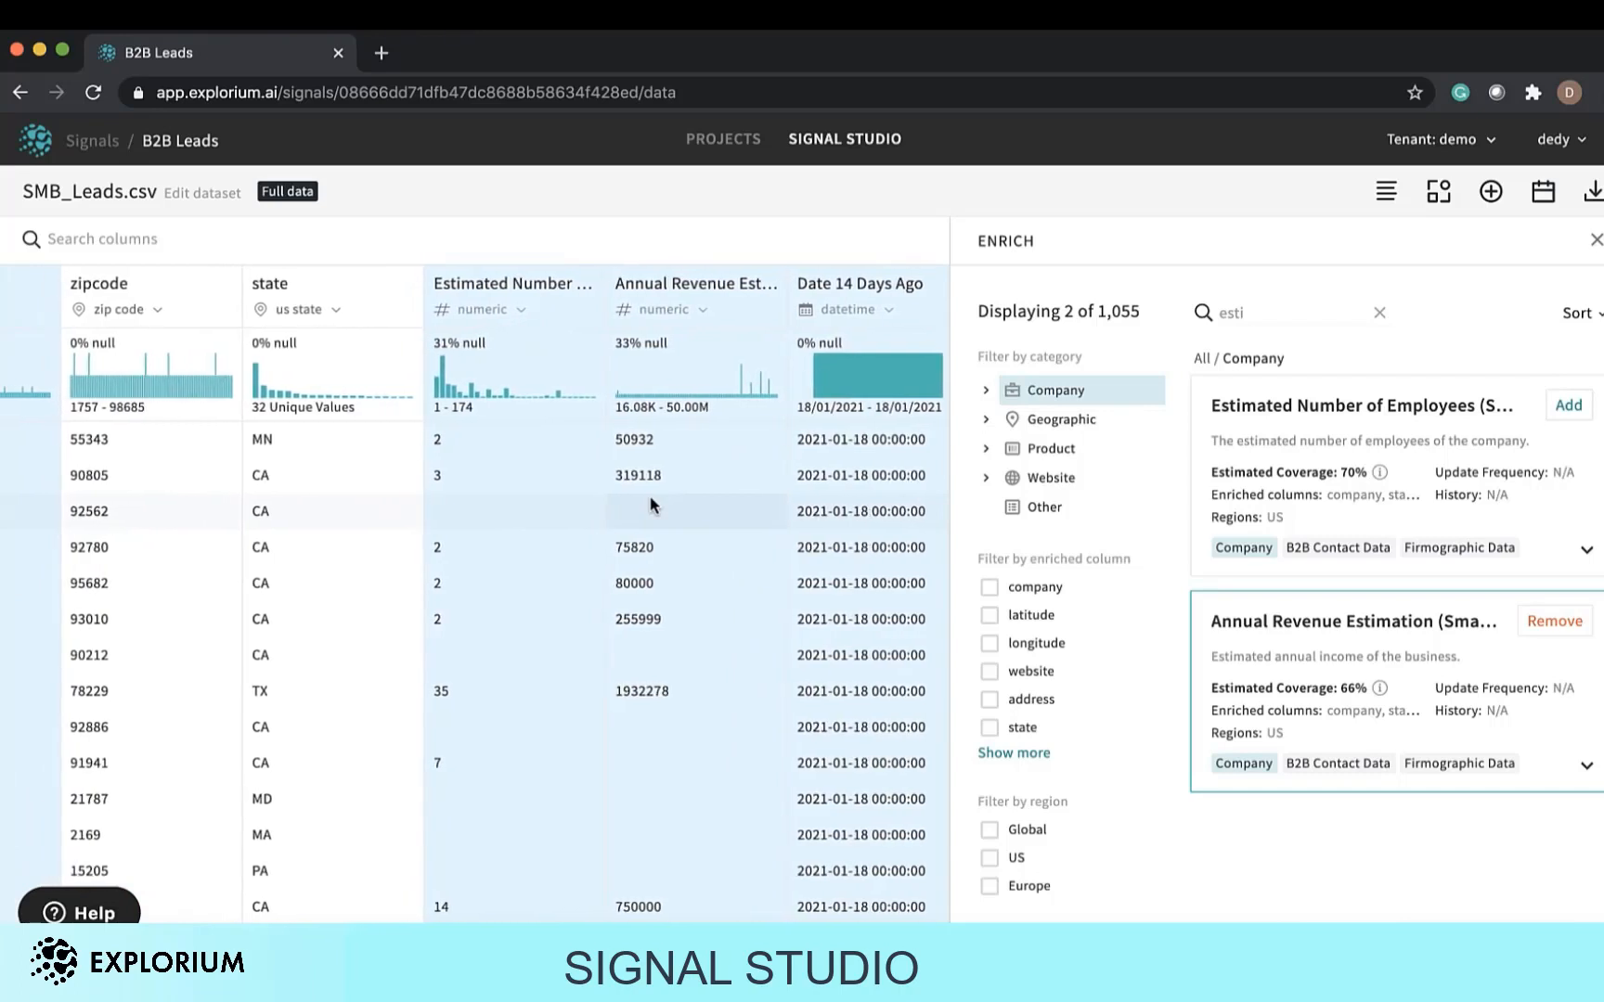
pyautogui.hscroll(-2, 651, 505)
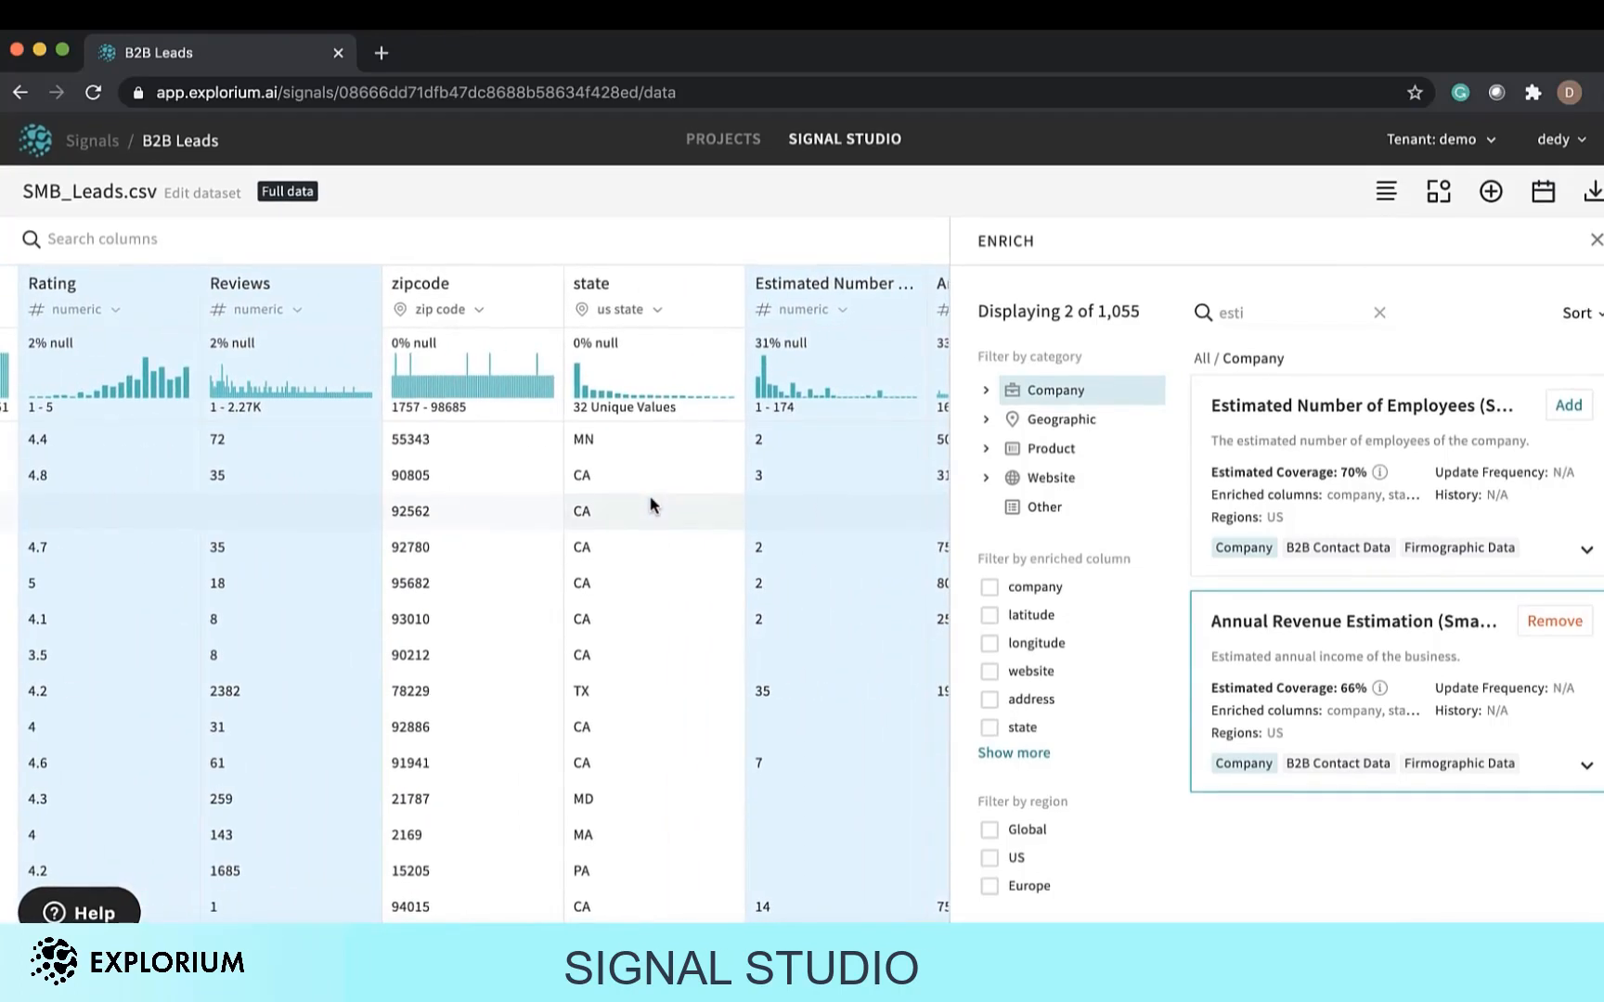
pyautogui.click(1235, 316)
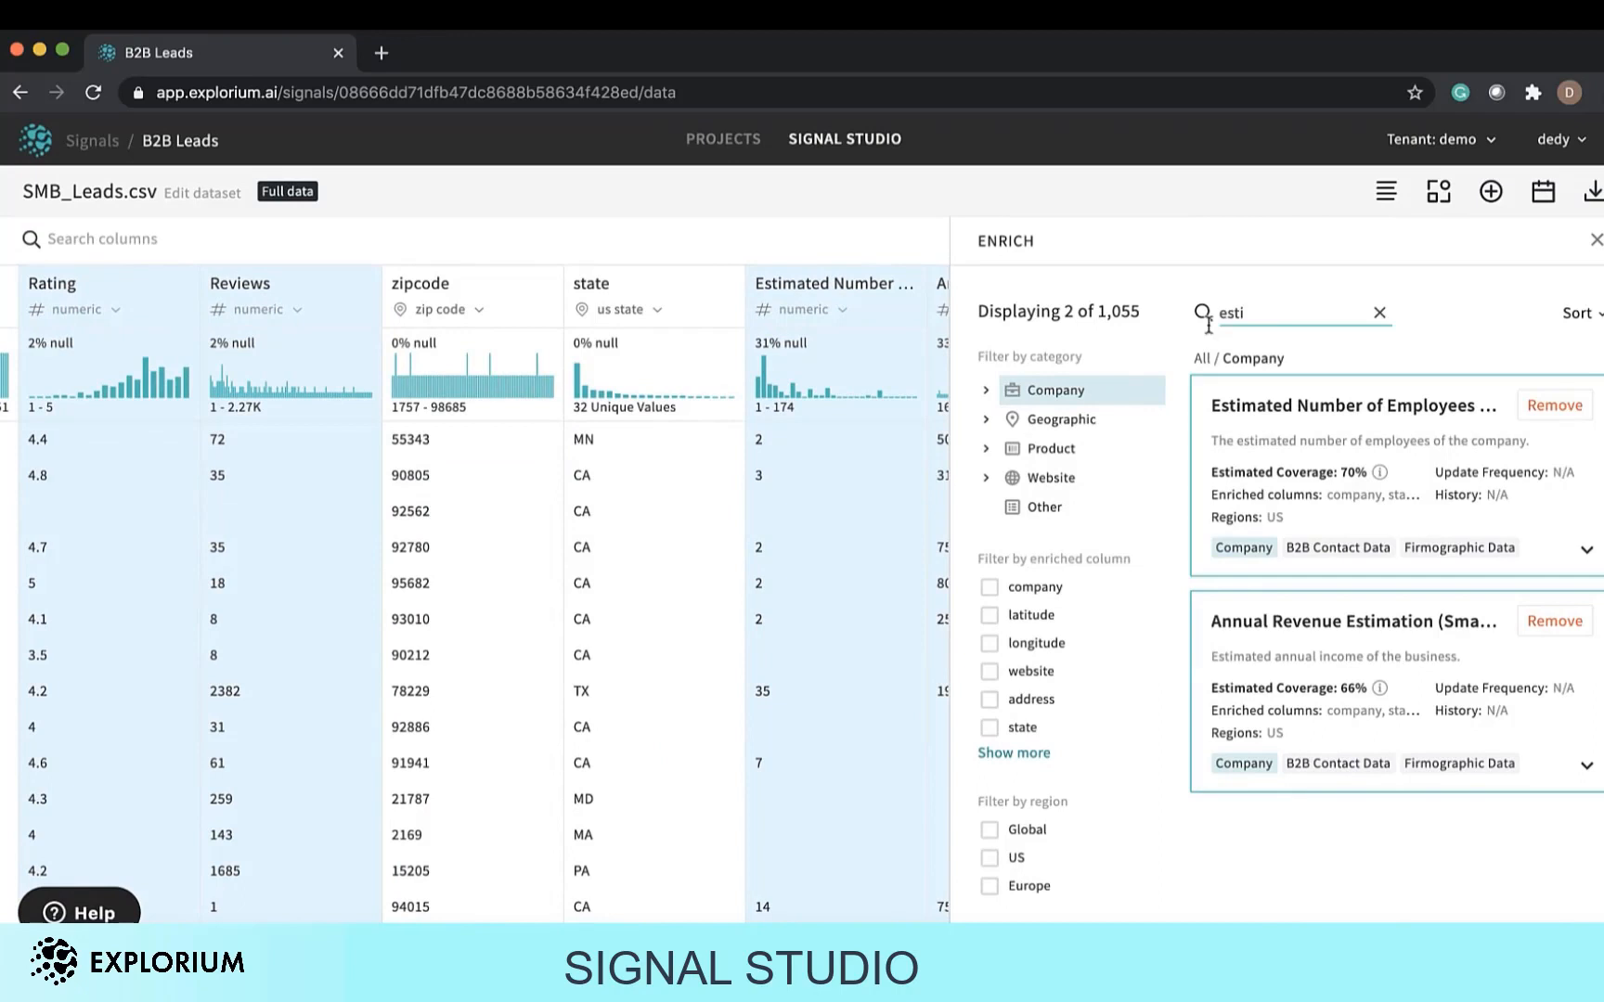
# Search signals for "naic" and add the Naics Code (Industry Classifier) signal.
pyautogui.click(1380, 316)
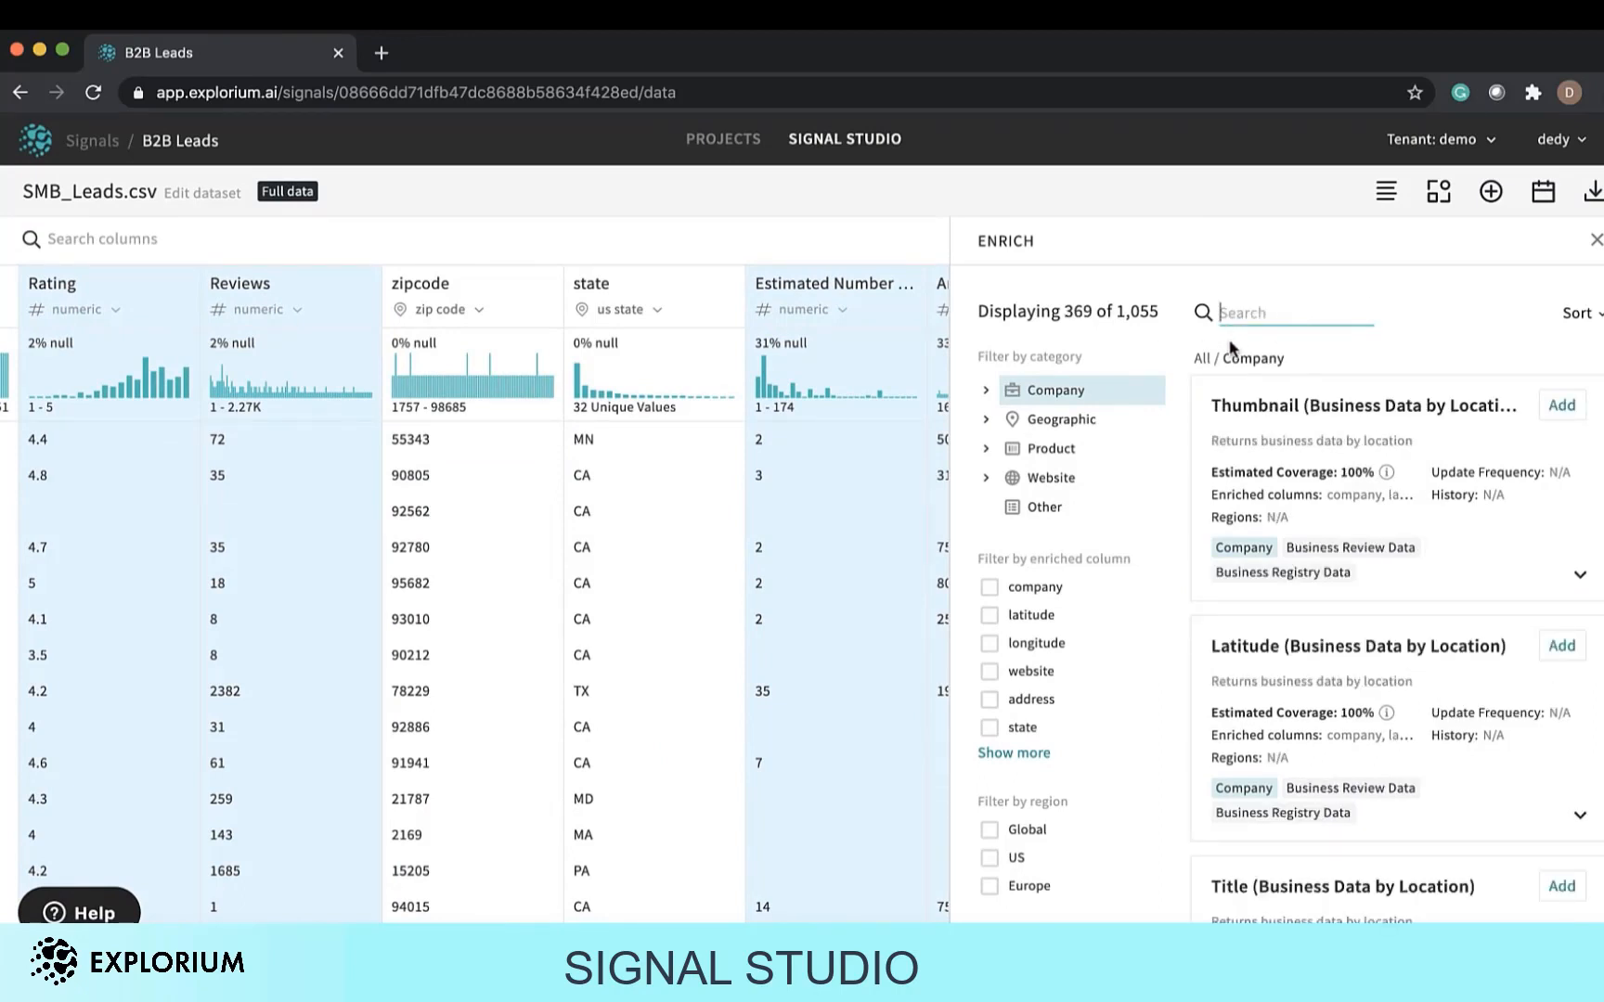
pyautogui.write('naic')
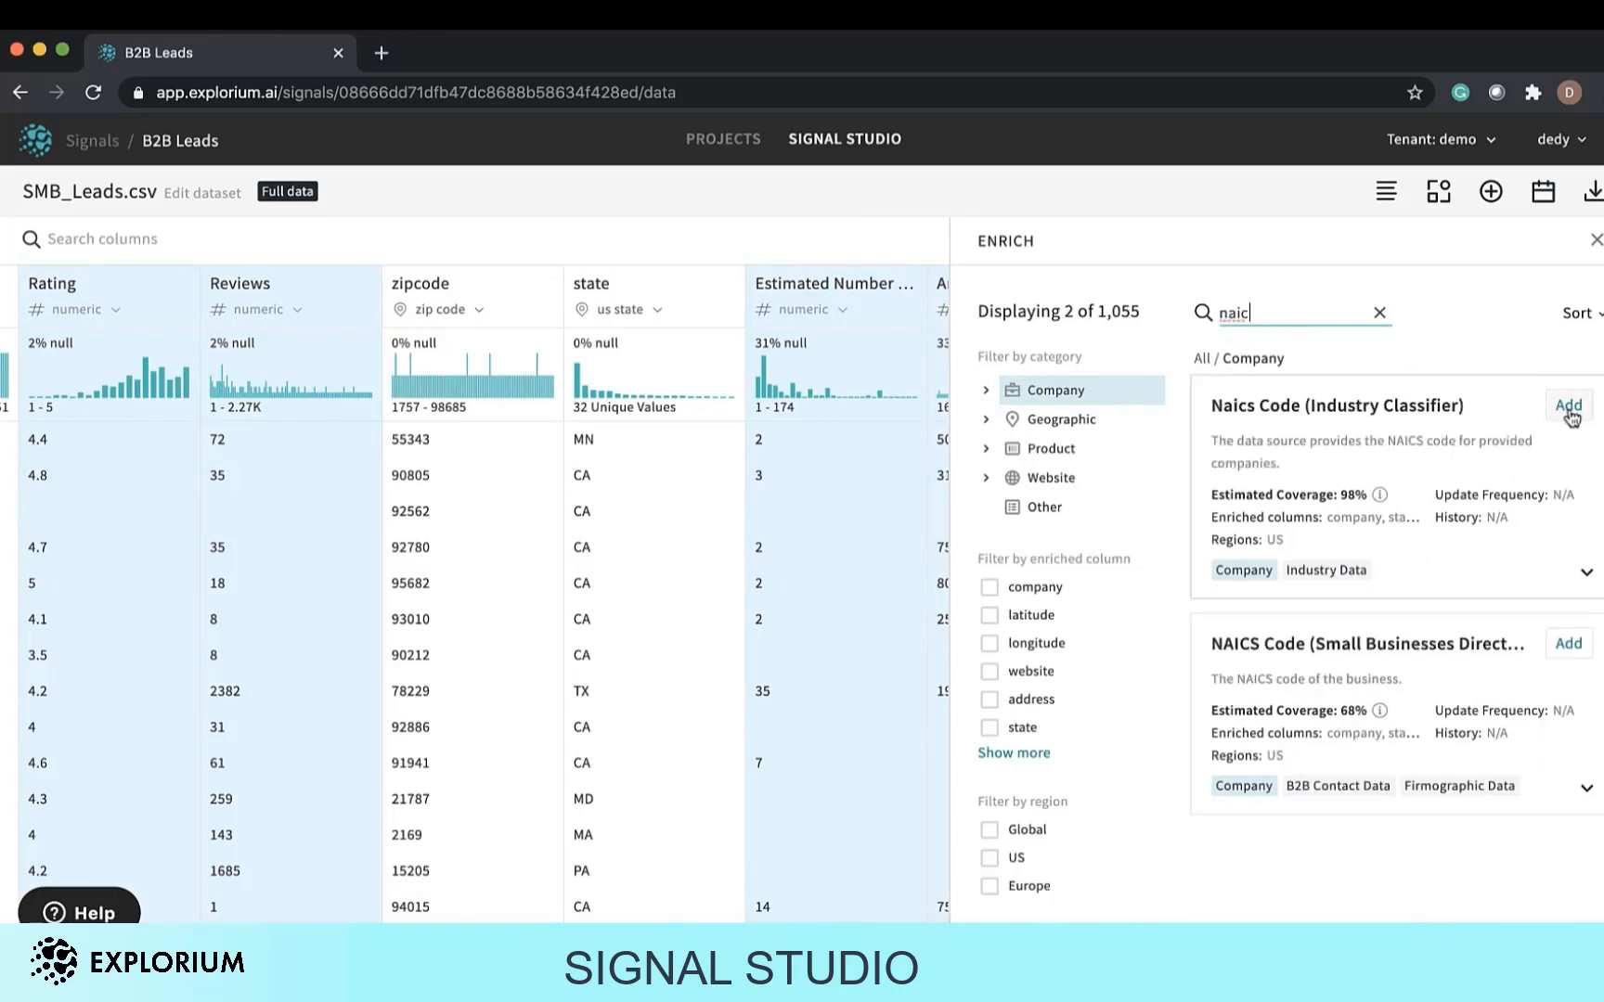
pyautogui.click(1569, 408)
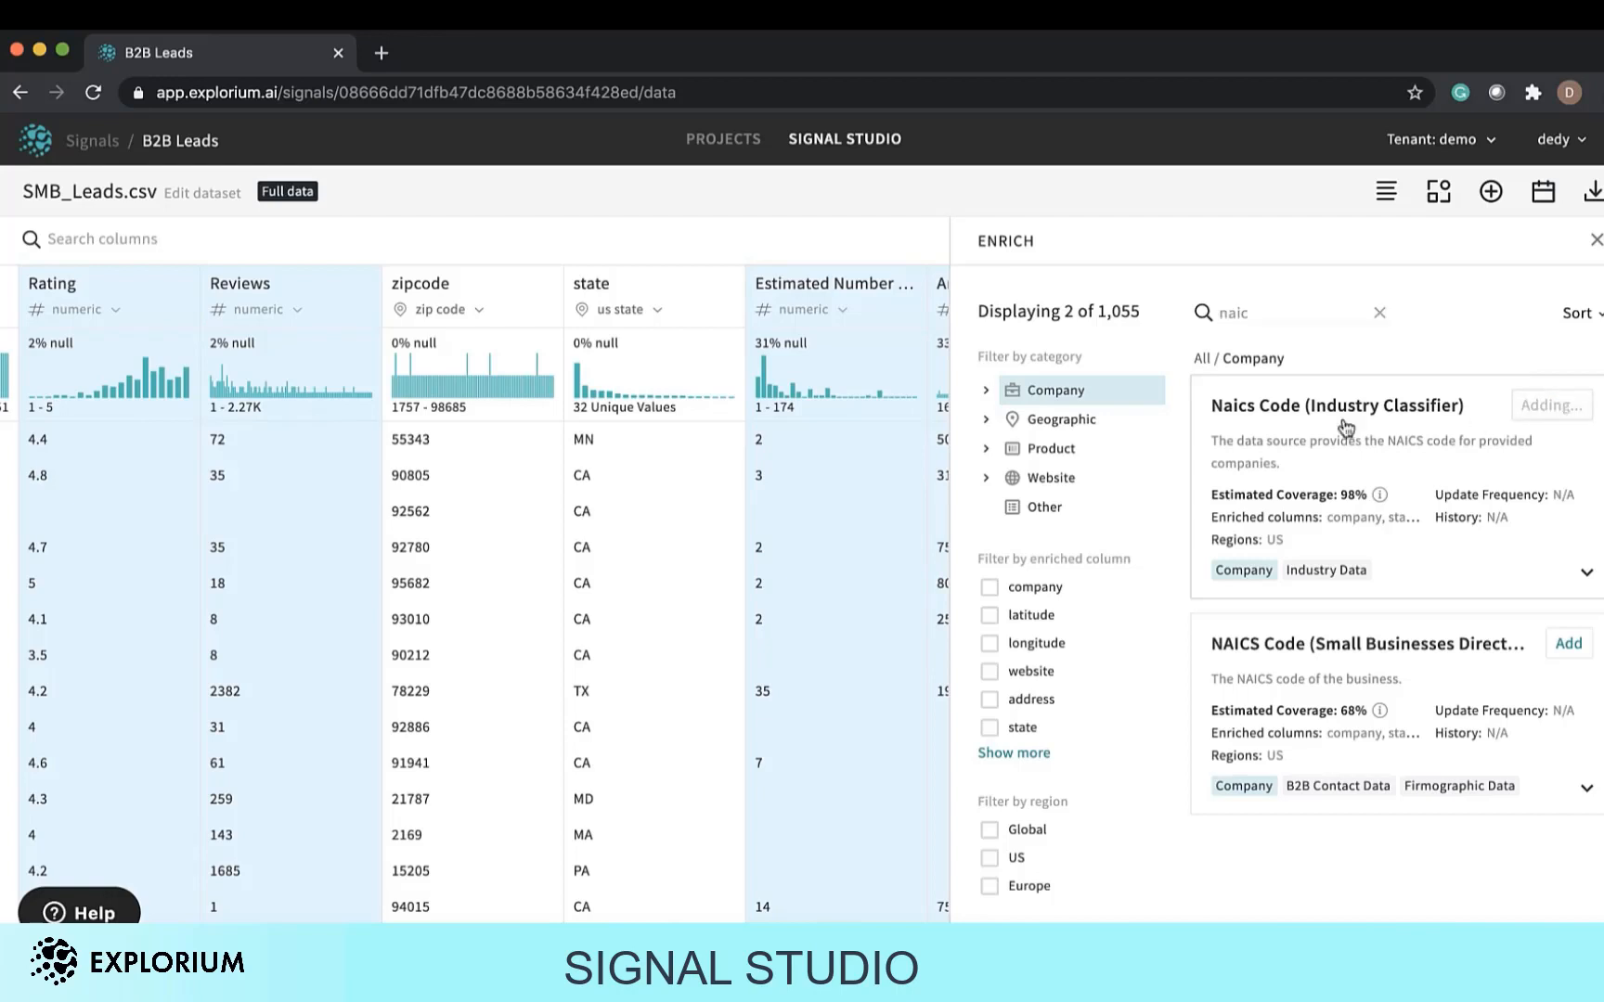
pyautogui.hscroll(1, 649, 538)
pyautogui.hscroll(5, 647, 539)
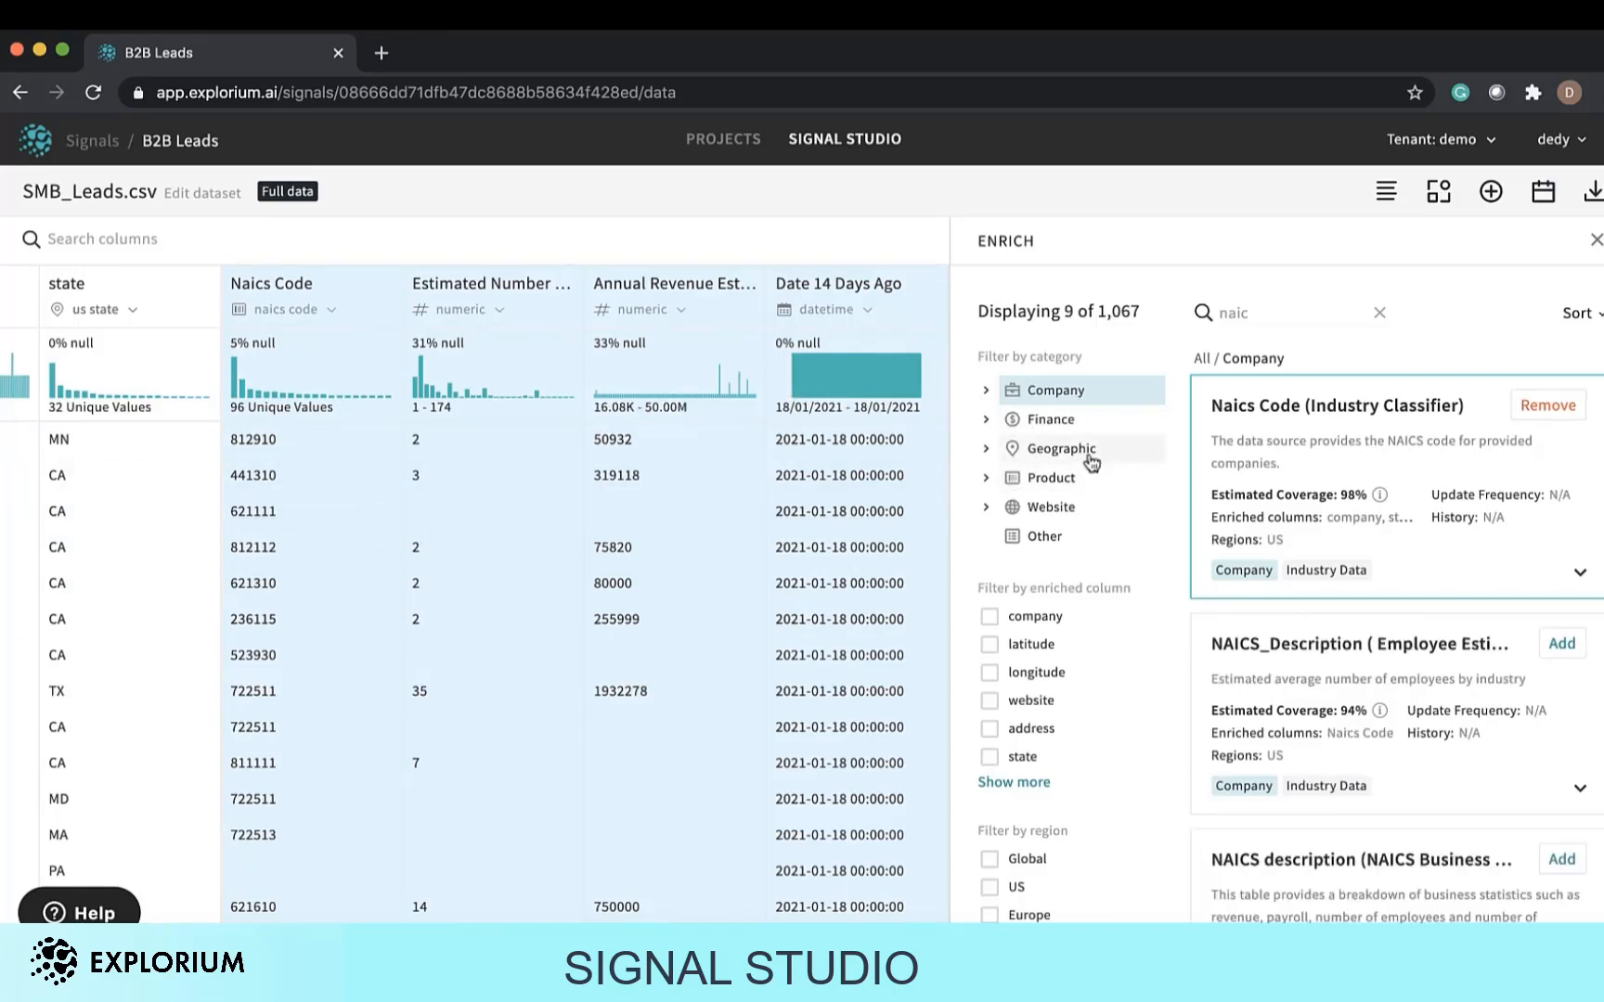
# Browse the Geographic Visits Data category and add the Percentage Delta from Benchmark and Total visitors in the last 14 days signals.
pyautogui.click(988, 451)
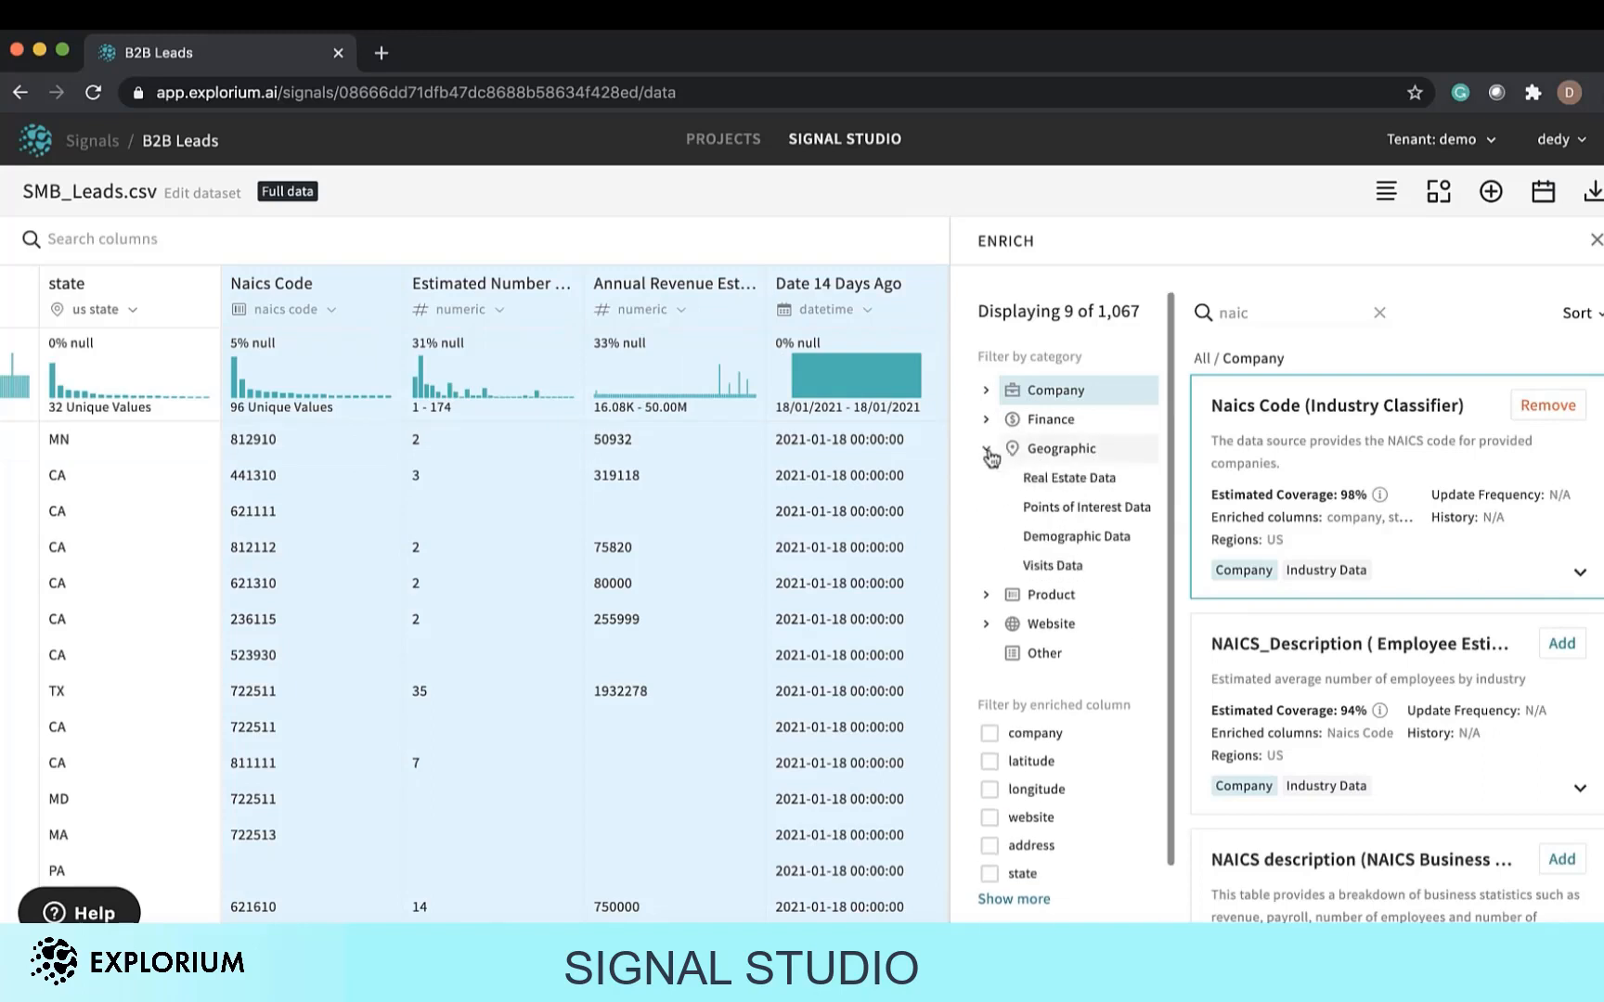
pyautogui.click(1042, 568)
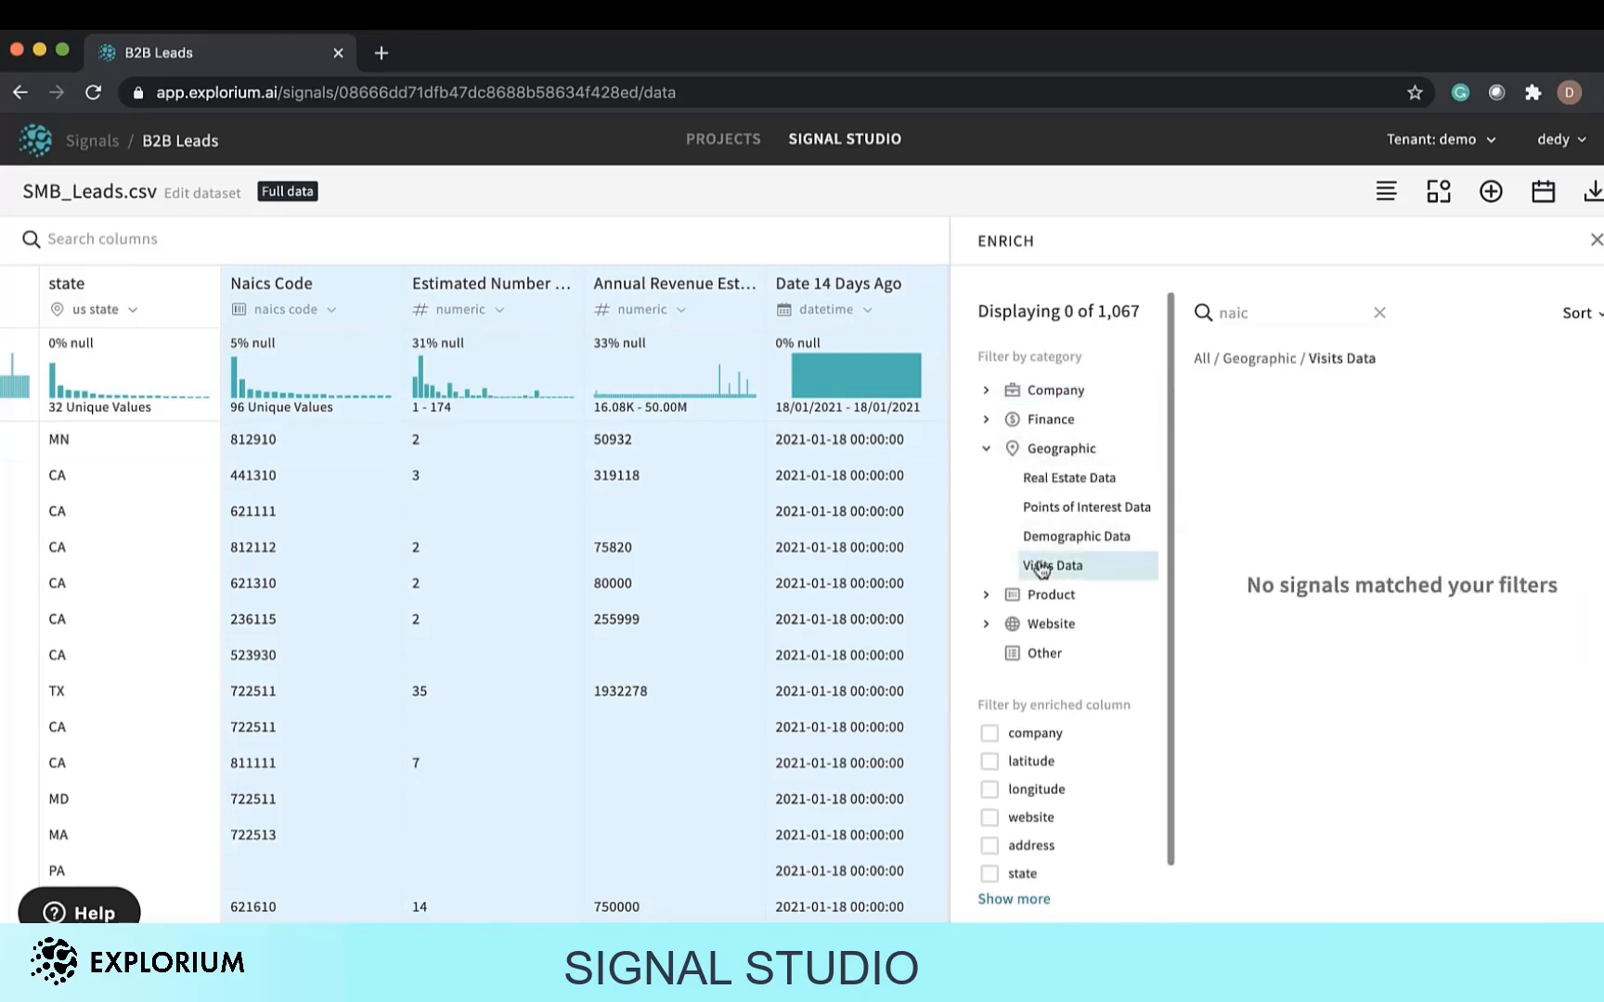
pyautogui.click(1379, 313)
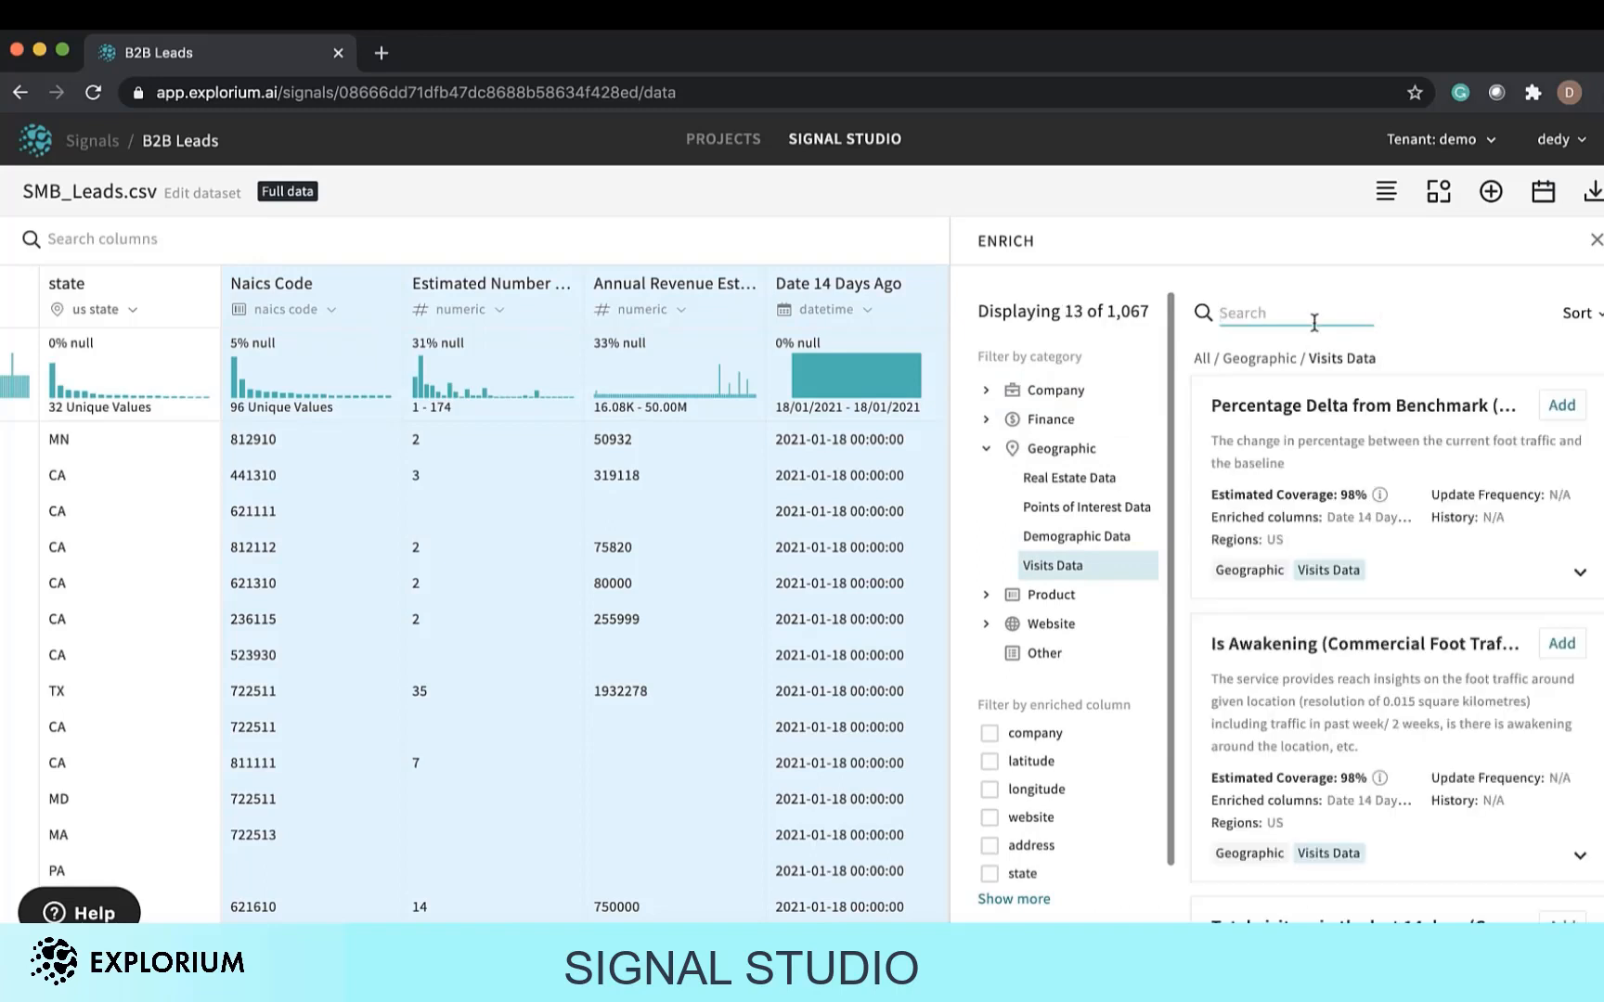
pyautogui.click(1563, 409)
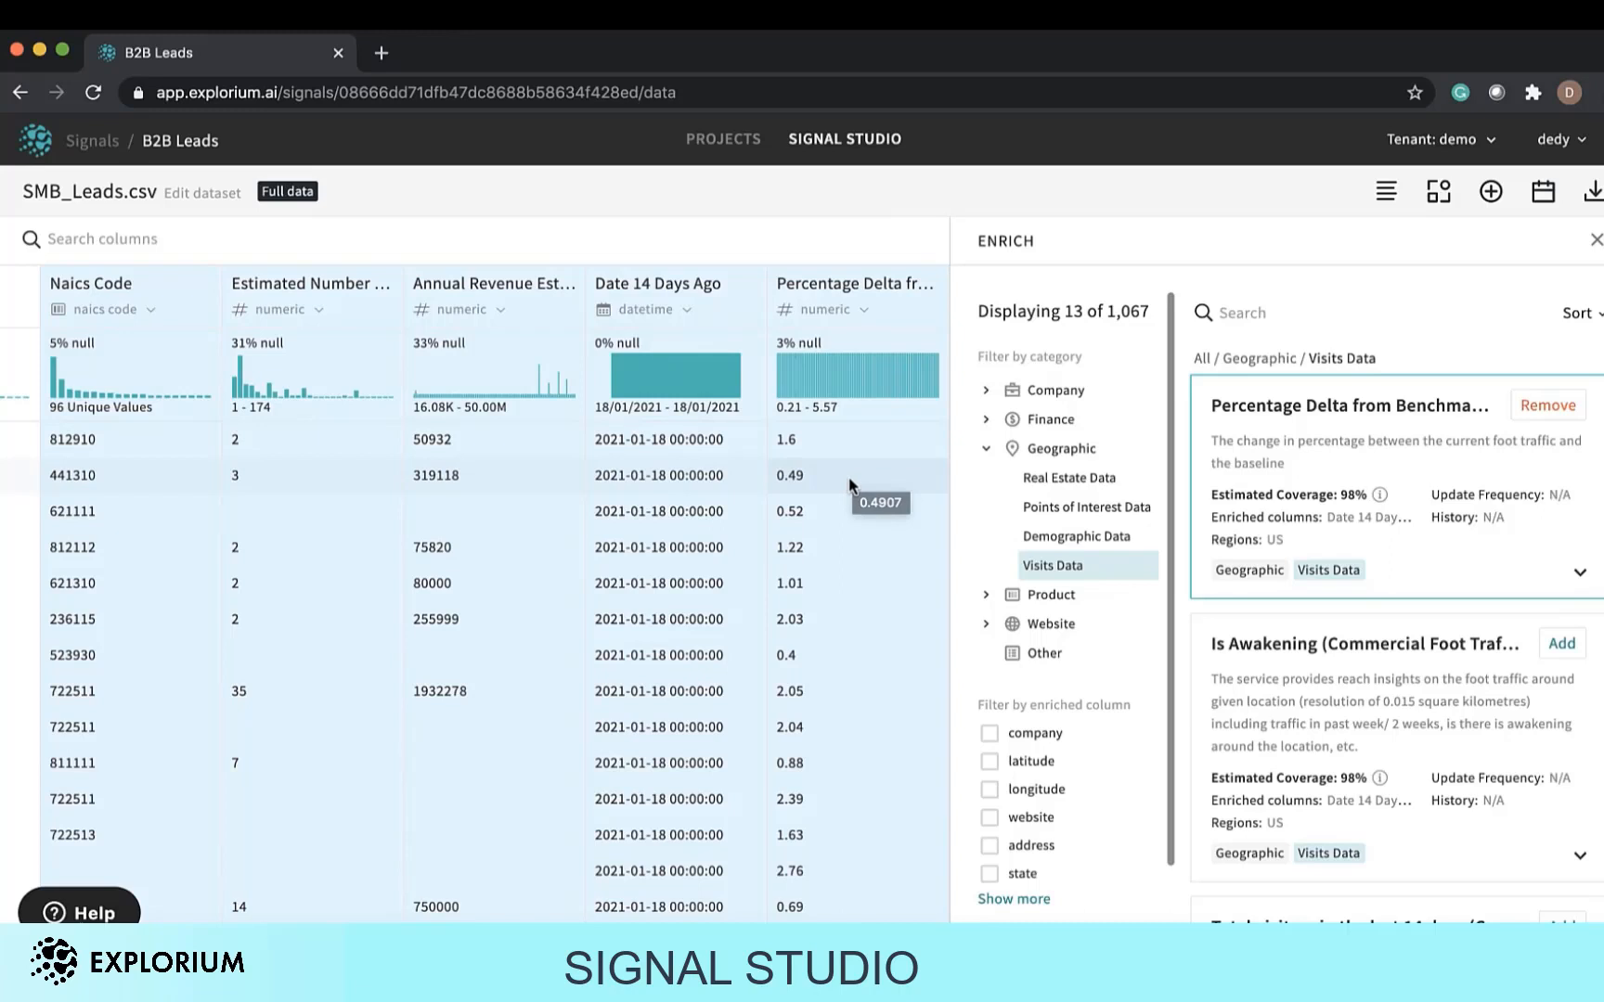
pyautogui.scroll(-3, 1403, 716)
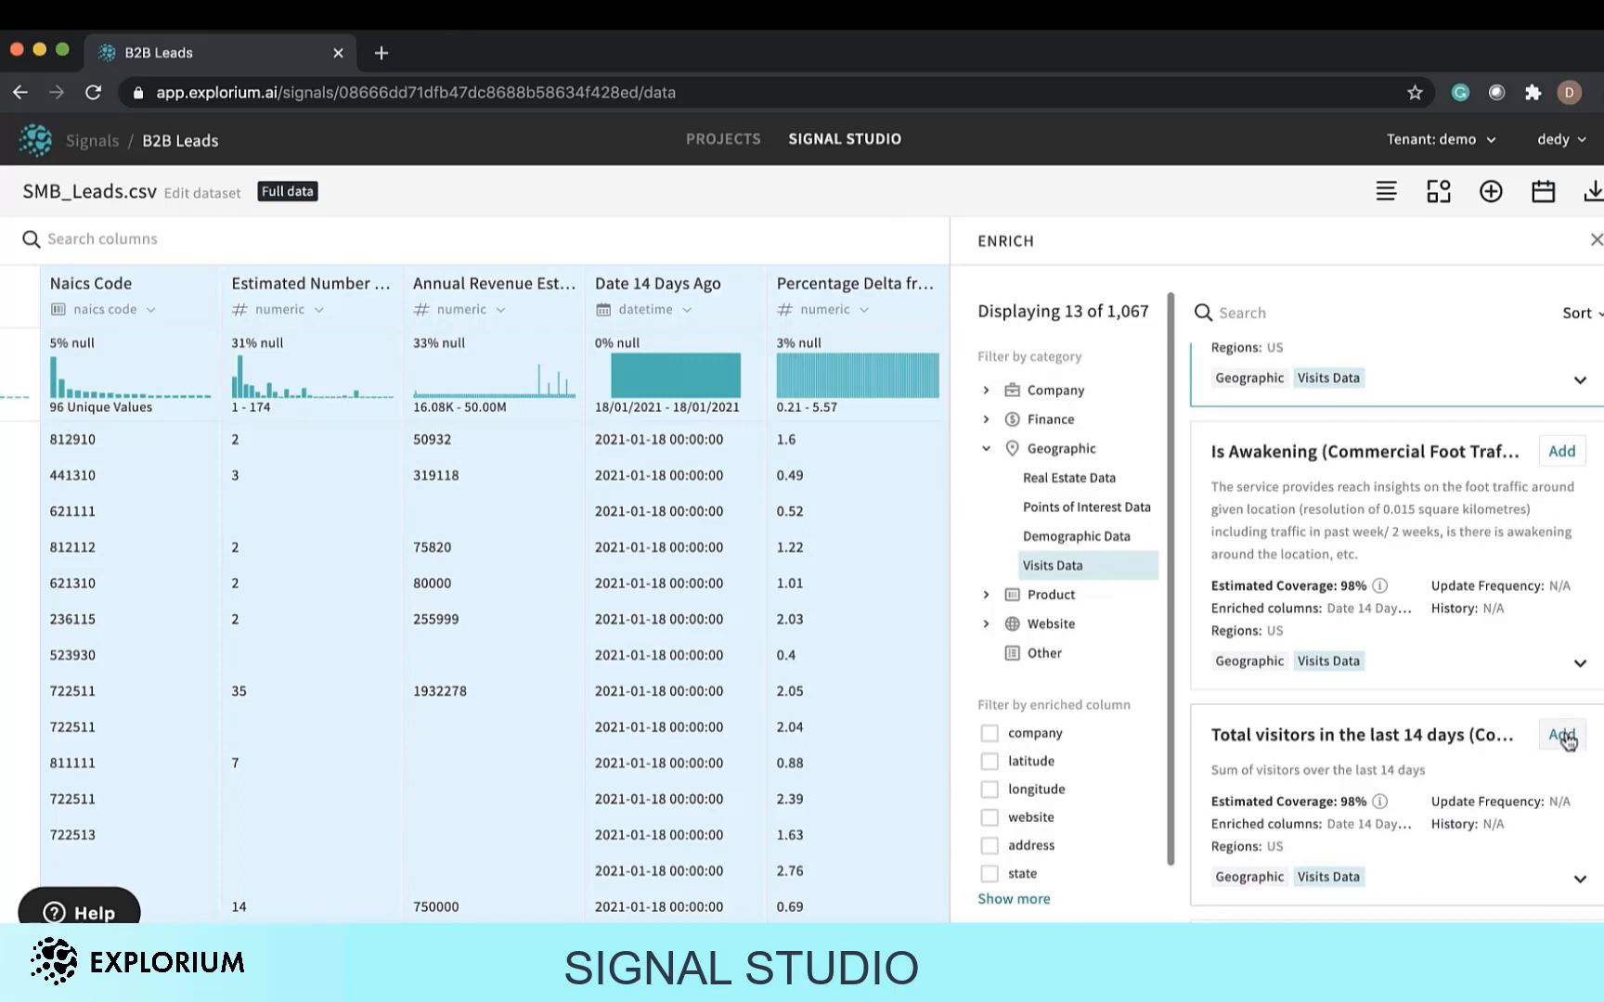
pyautogui.click(1562, 735)
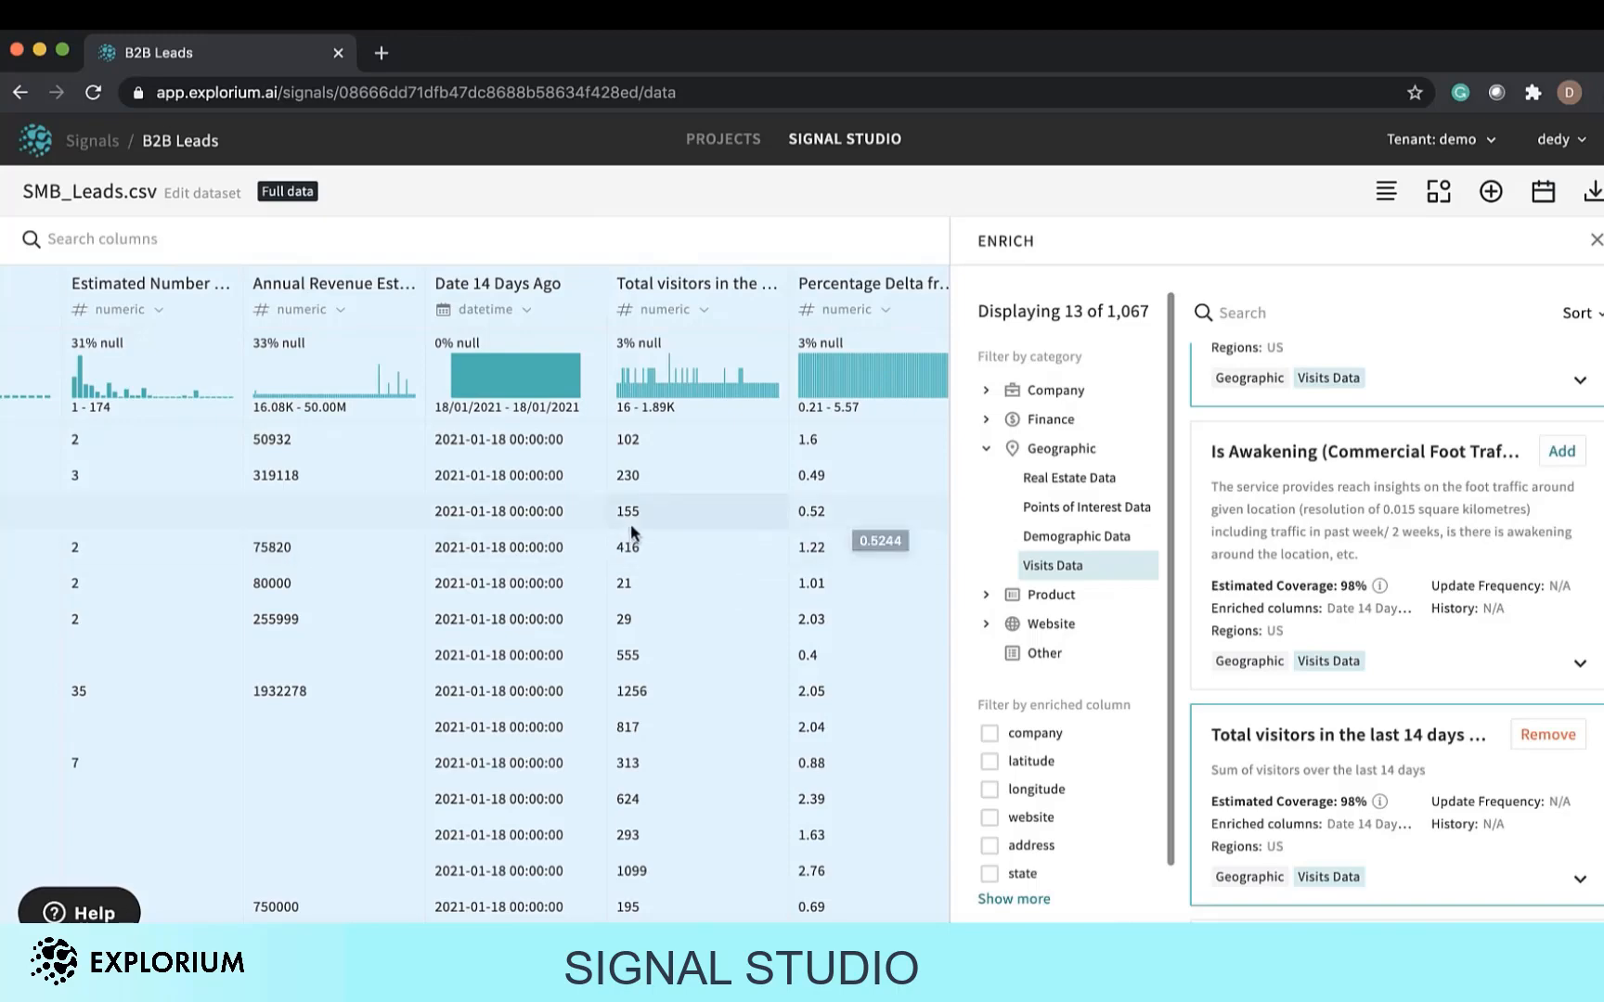
# Scroll across the dataset table to review the original and newly enriched columns.
pyautogui.hscroll(-12, 654, 512)
pyautogui.hscroll(-5, 660, 506)
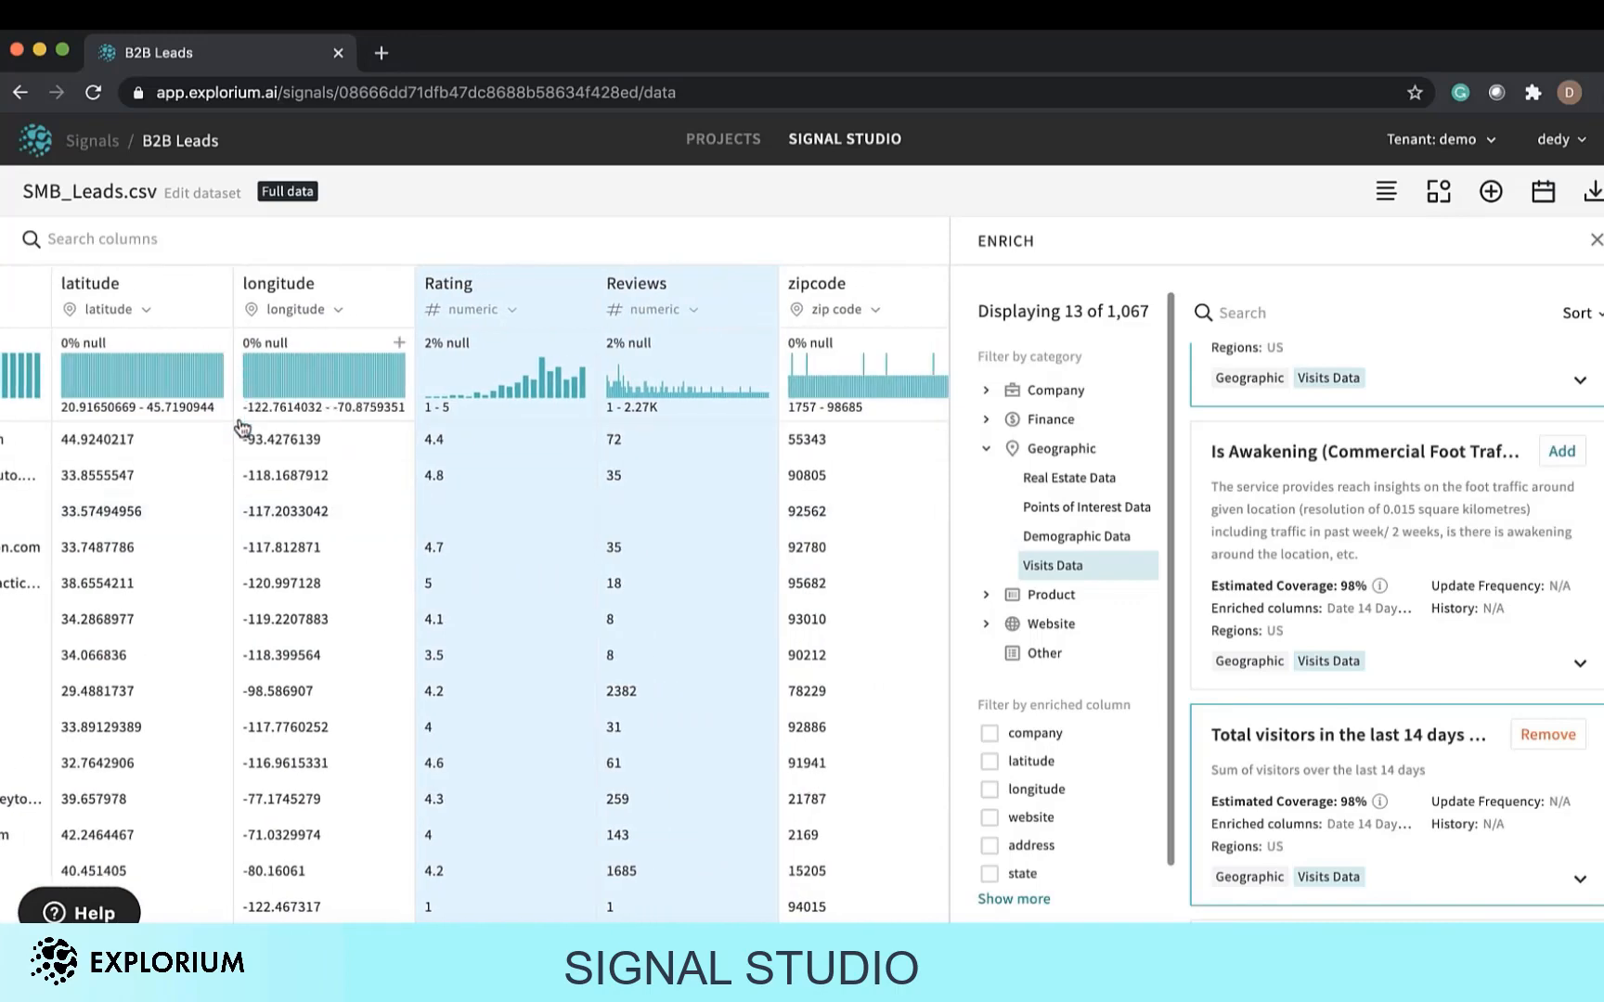
pyautogui.scroll(-2, 299, 624)
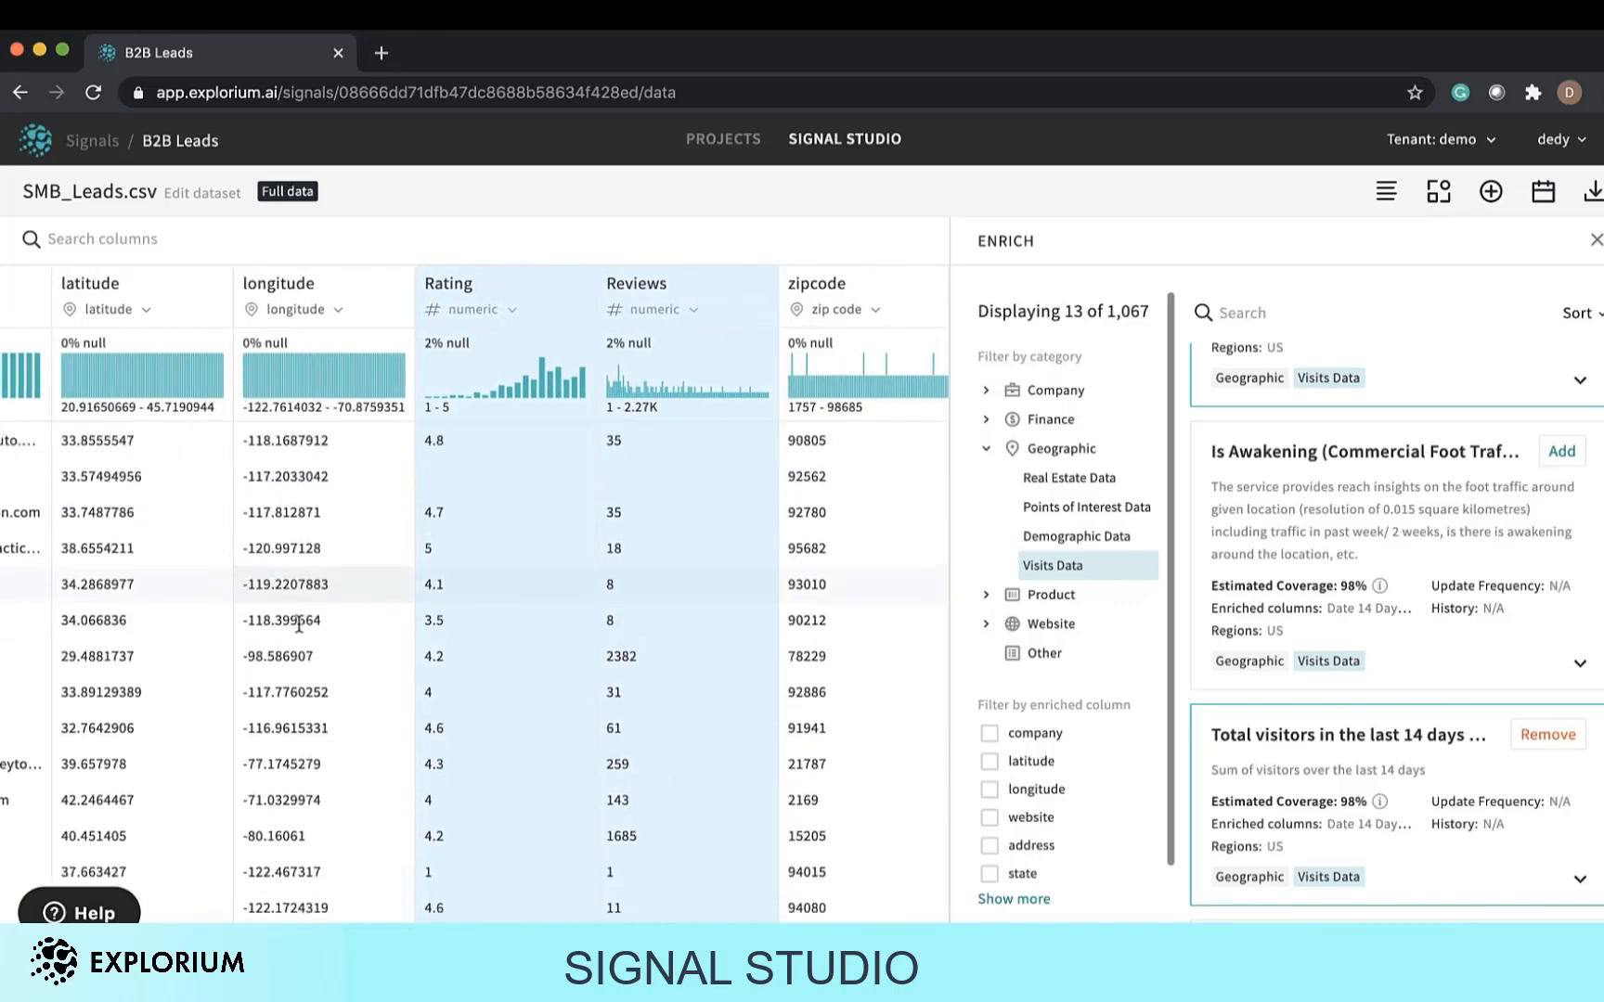
pyautogui.hscroll(-7, 299, 612)
pyautogui.scroll(2, 299, 613)
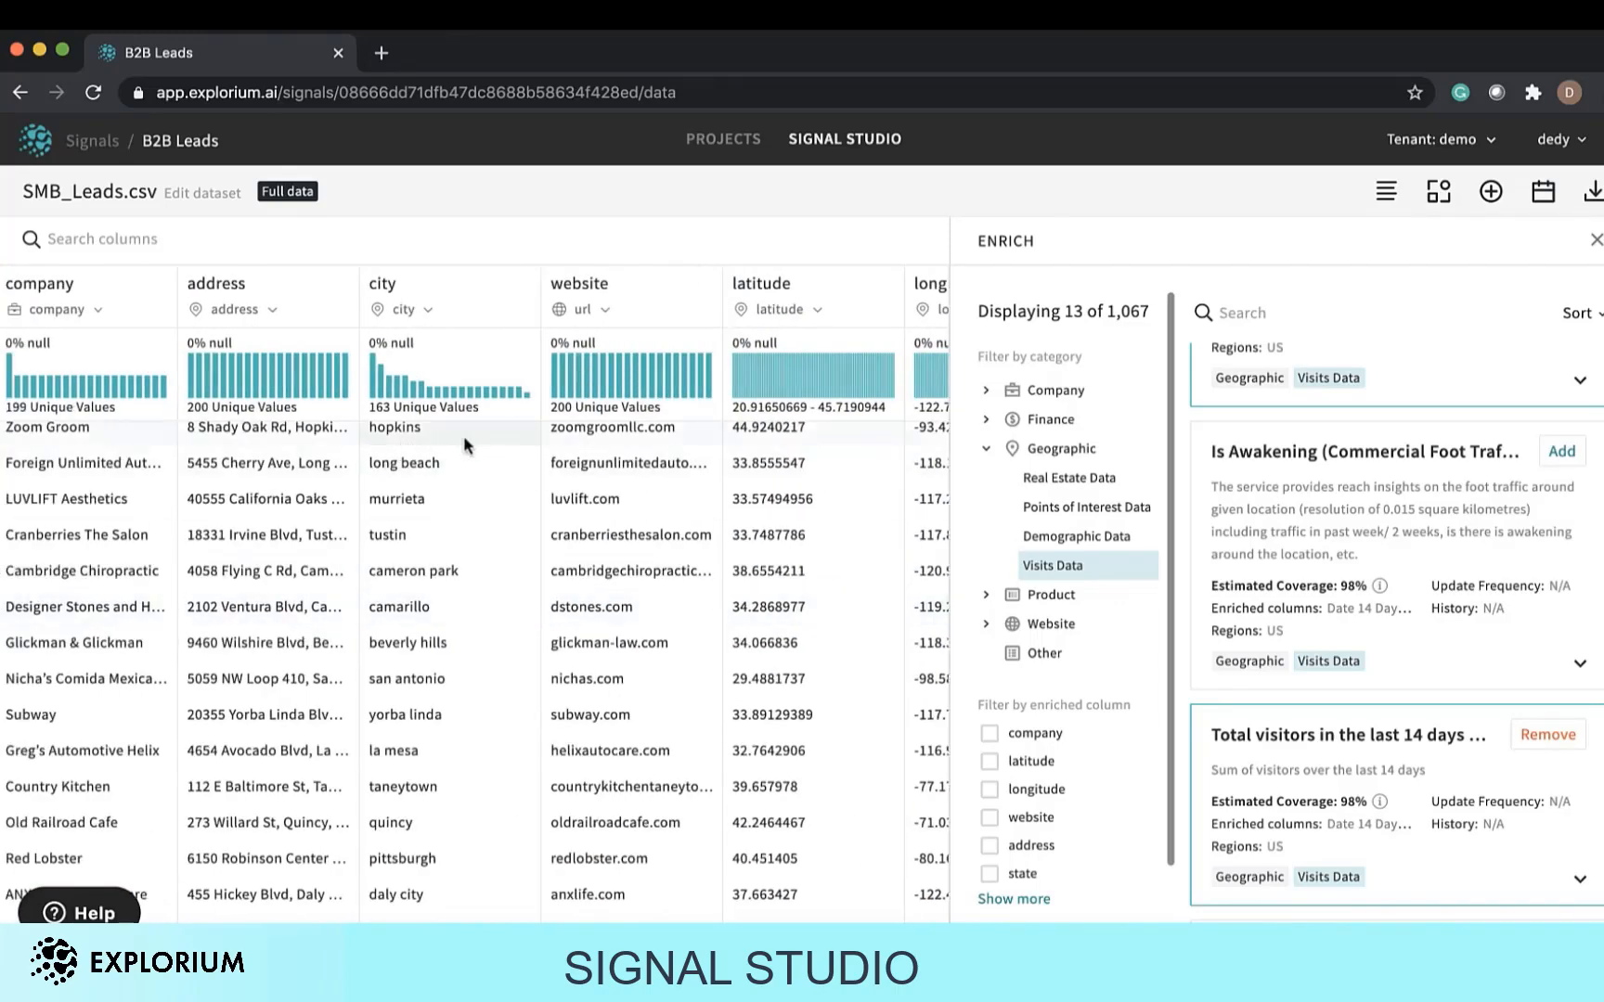
pyautogui.hscroll(4, 665, 536)
pyautogui.hscroll(6, 665, 536)
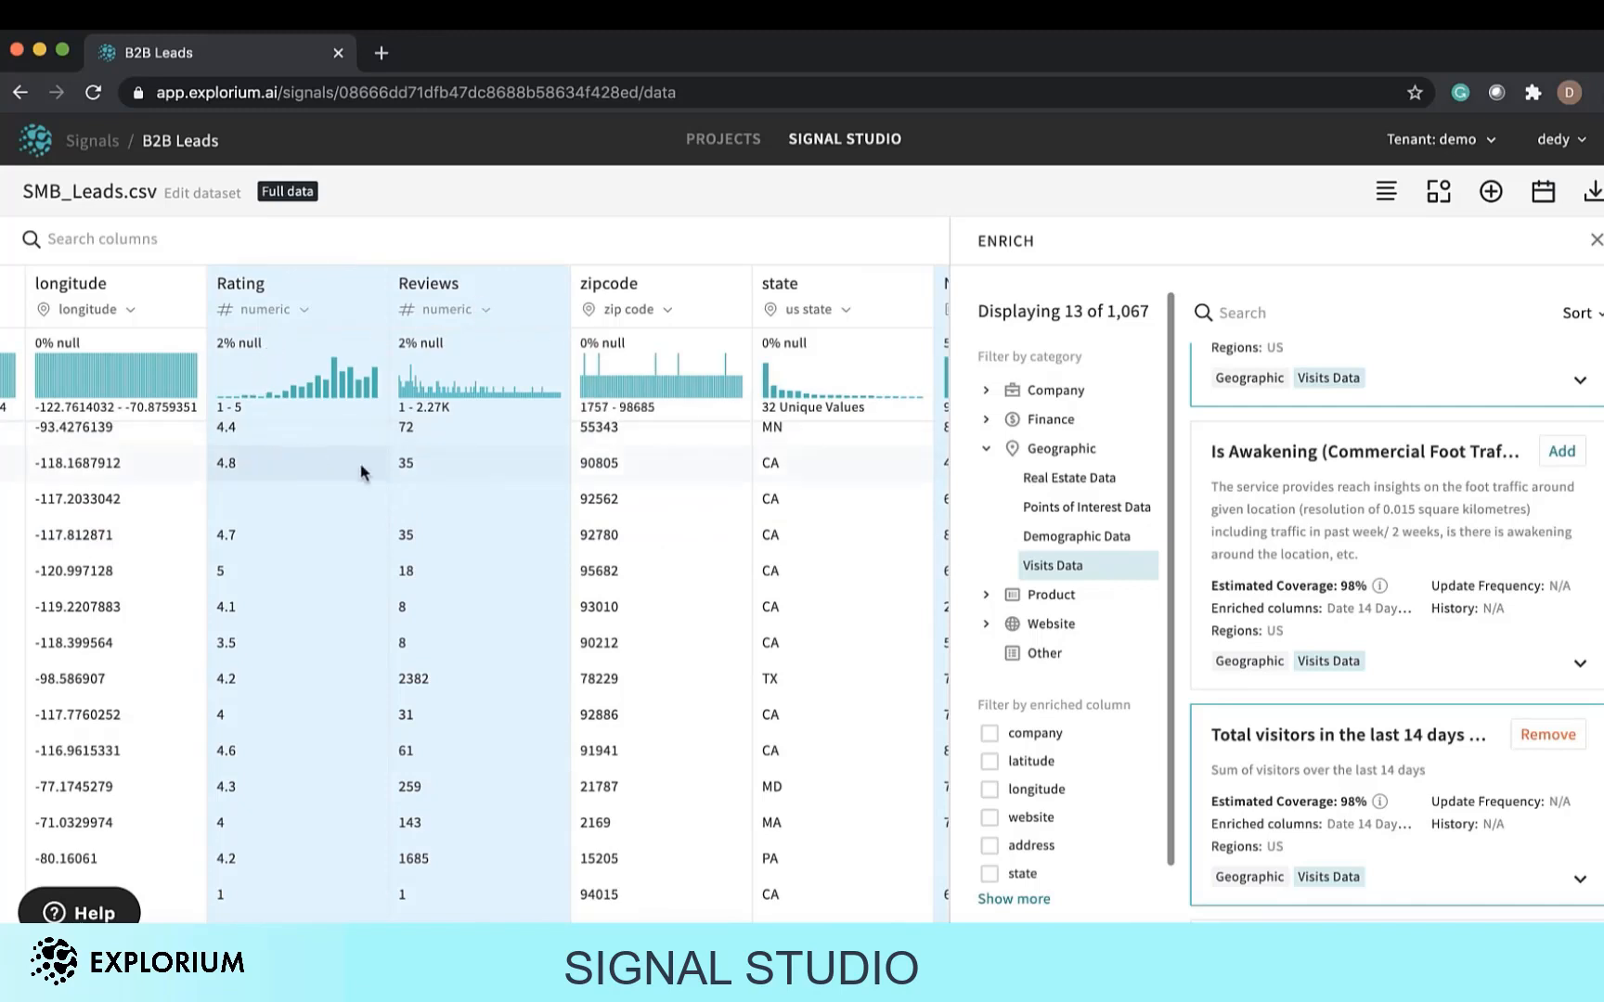
pyautogui.hscroll(2, 613, 599)
pyautogui.hscroll(2, 612, 599)
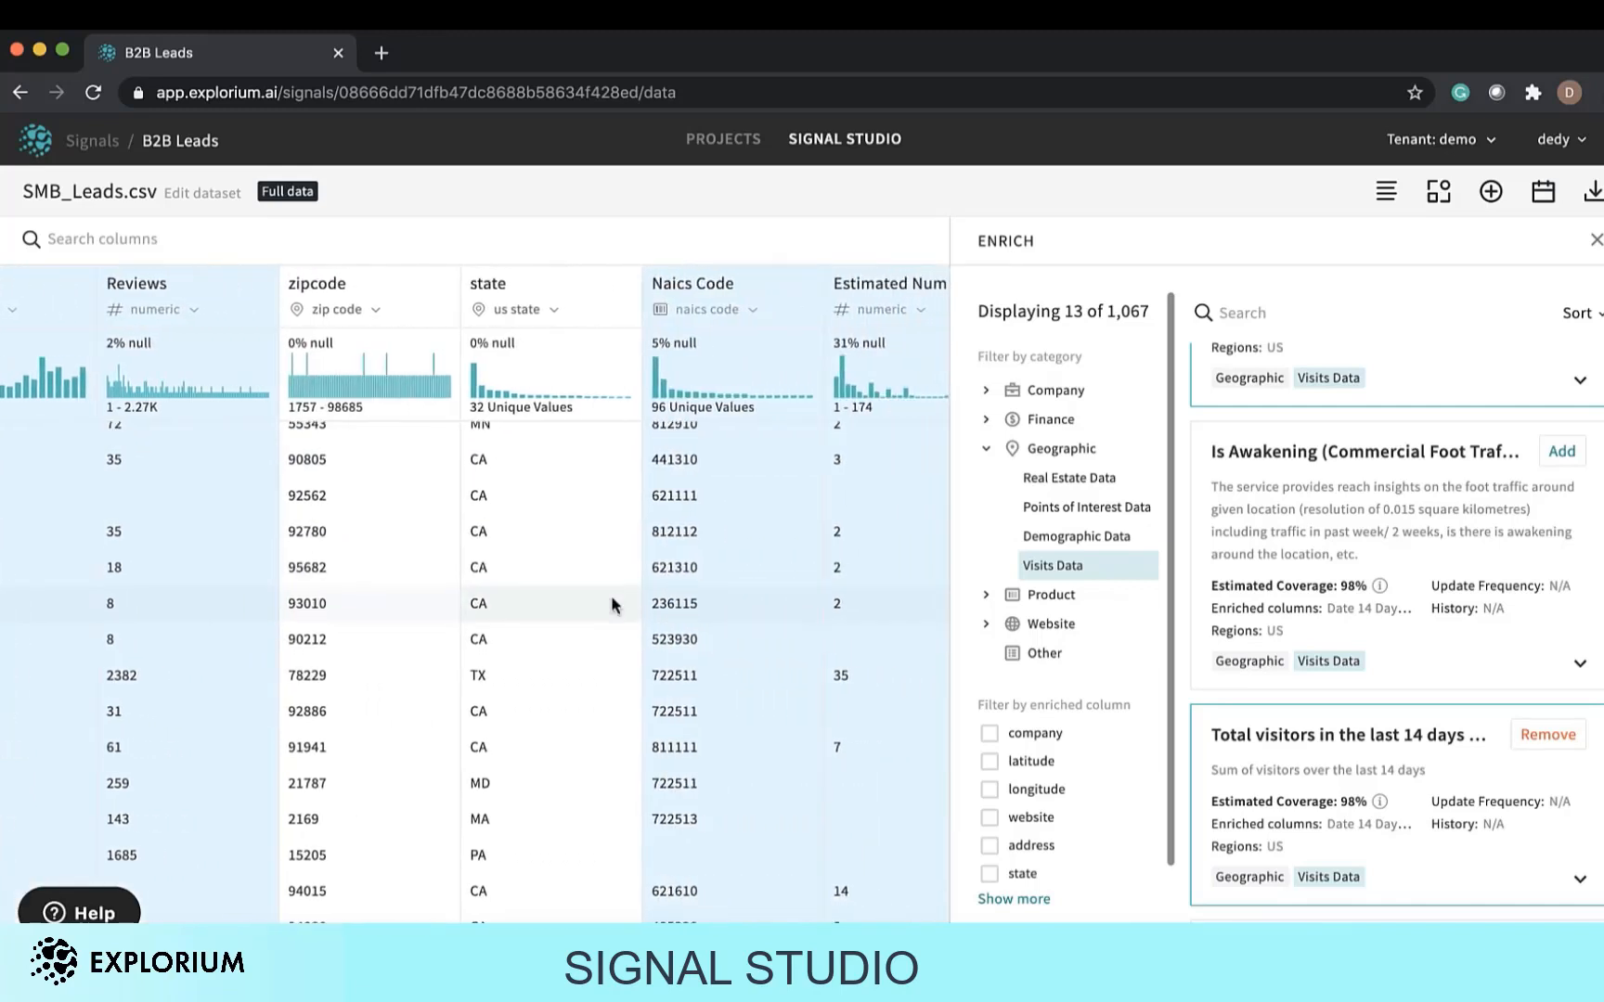
pyautogui.hscroll(4, 612, 601)
pyautogui.hscroll(1, 612, 602)
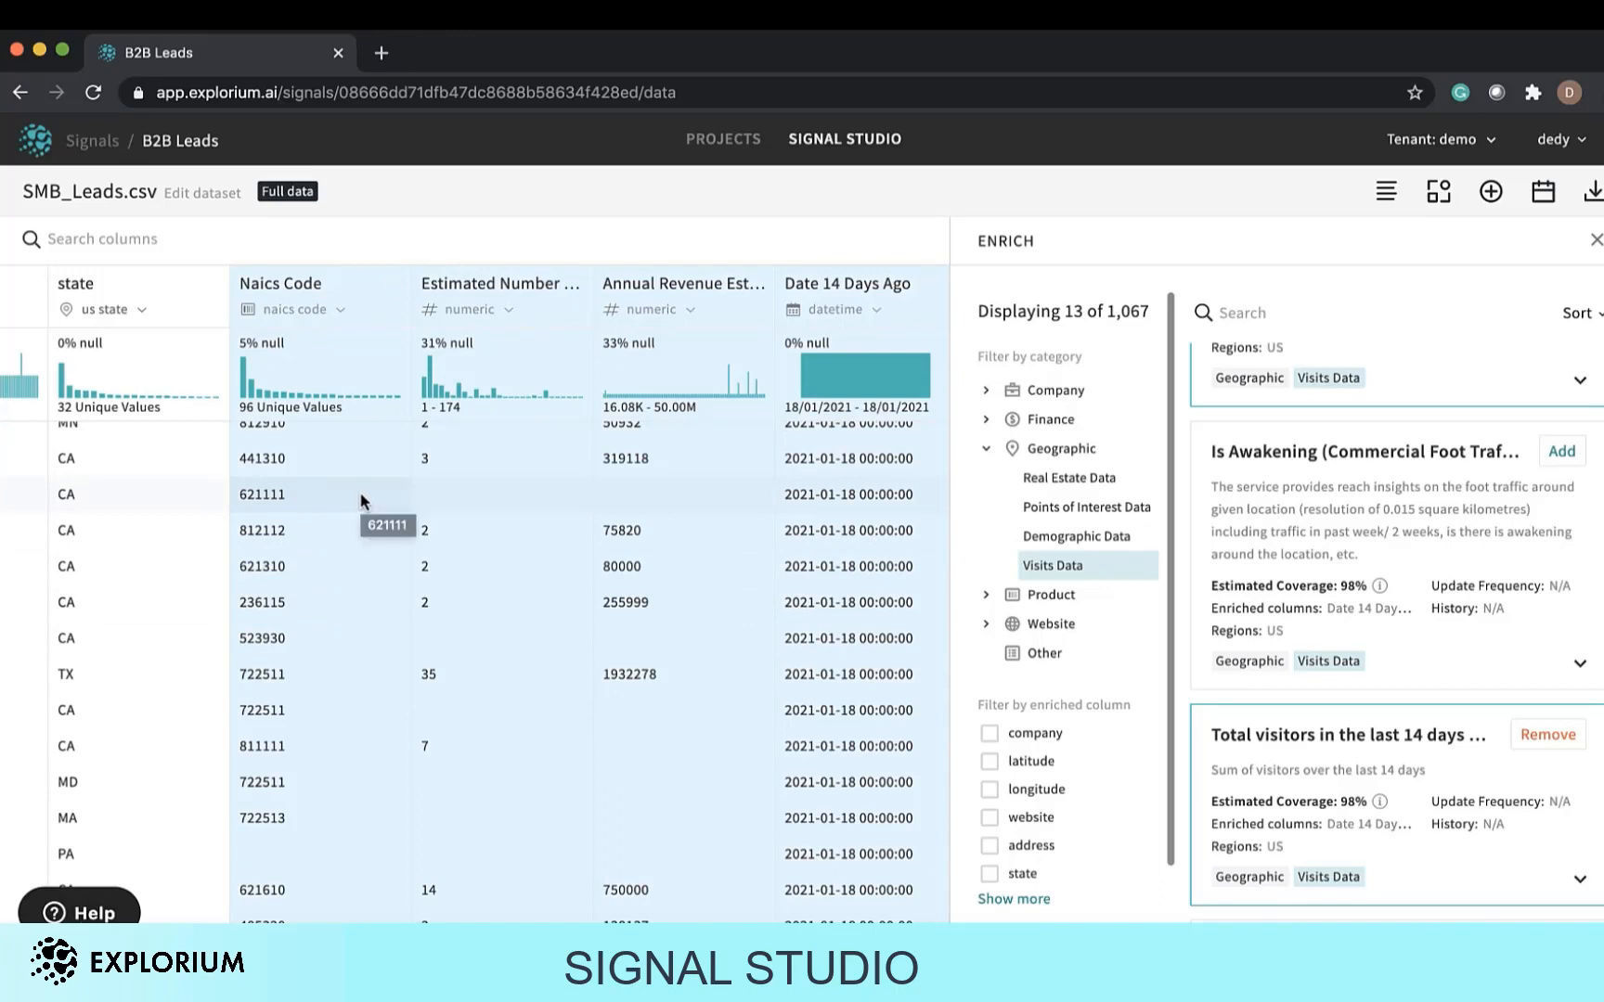
pyautogui.hscroll(2, 357, 506)
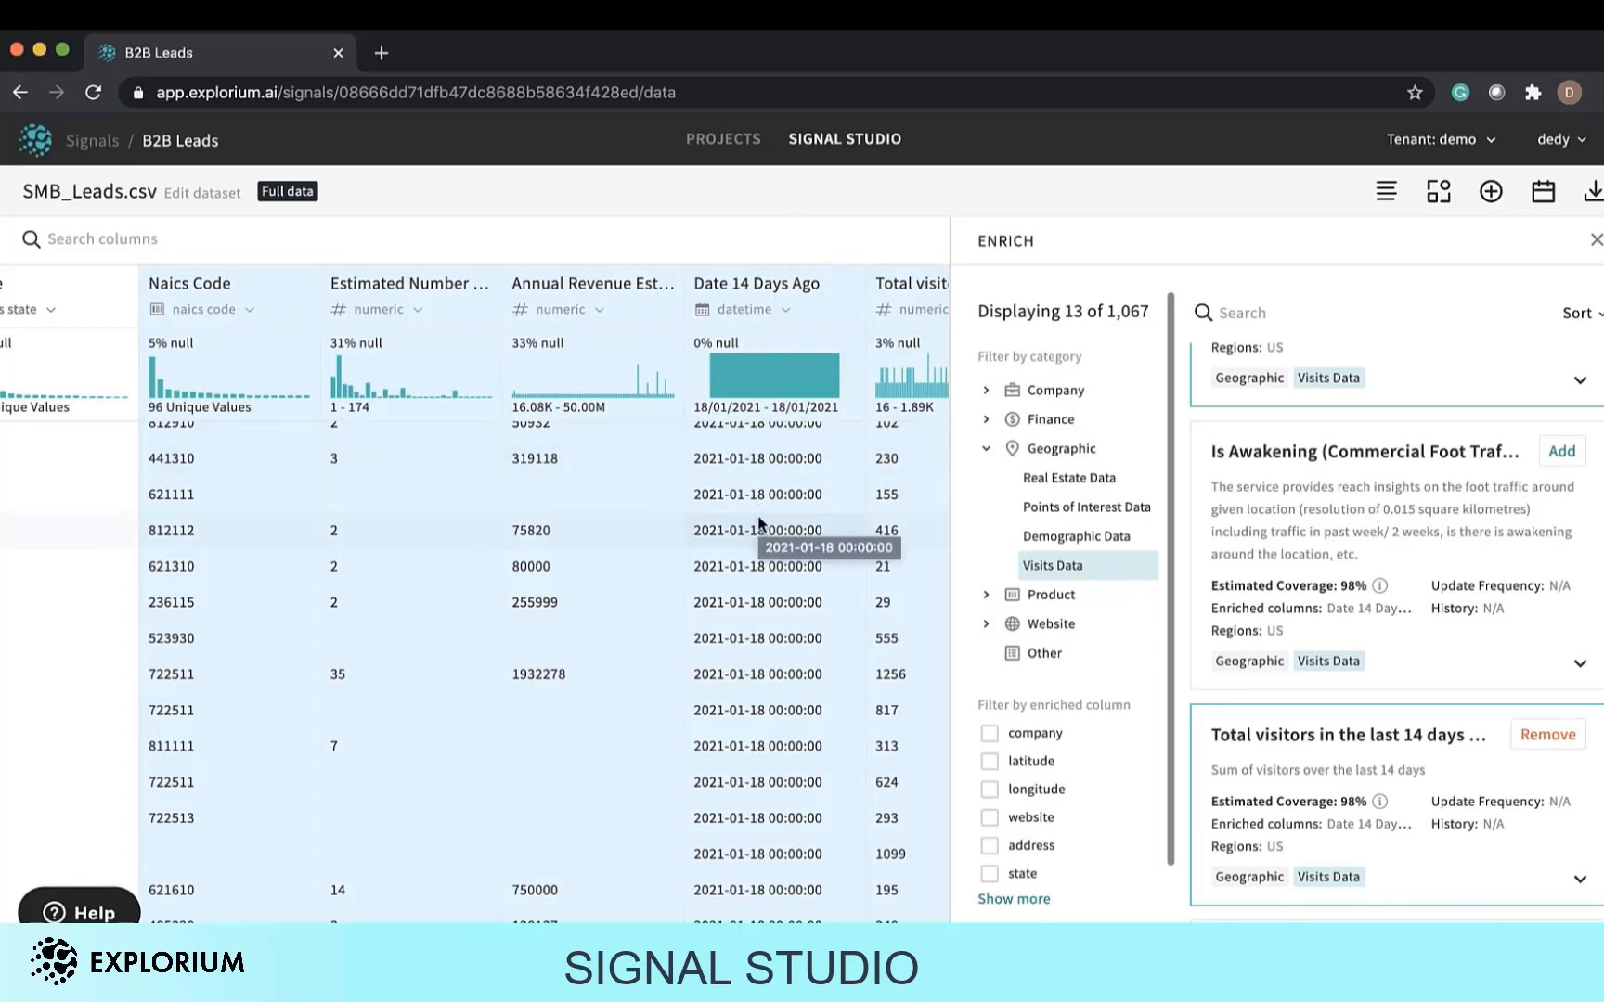
pyautogui.hscroll(-1, 759, 523)
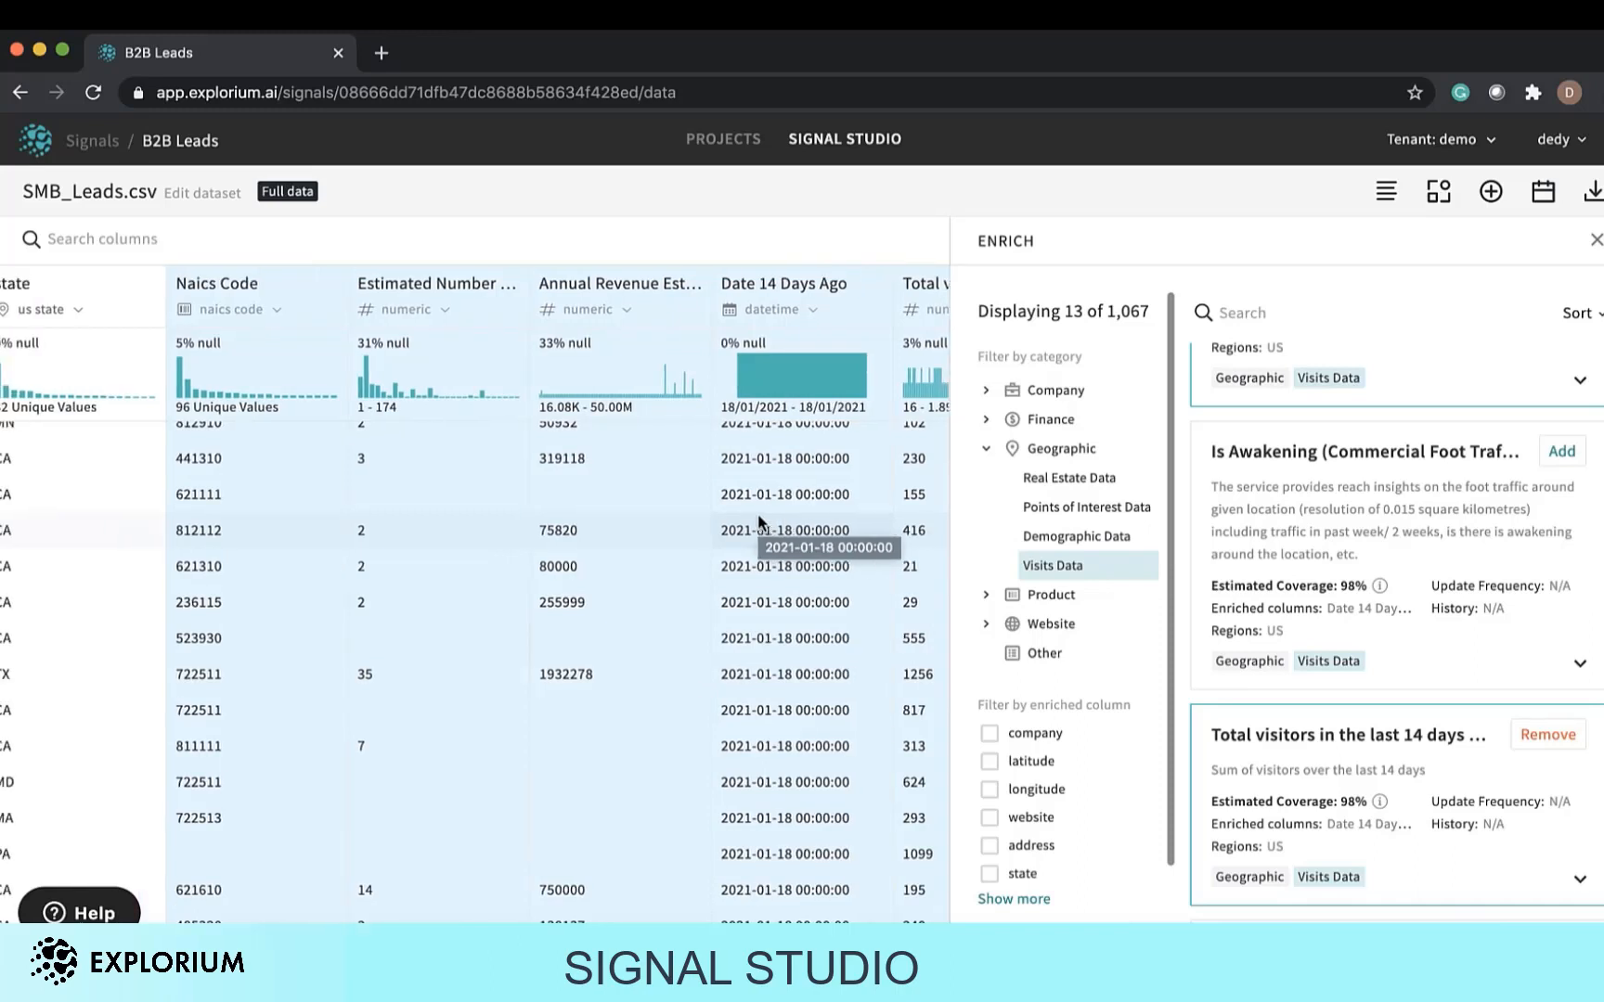
pyautogui.hscroll(5, 757, 516)
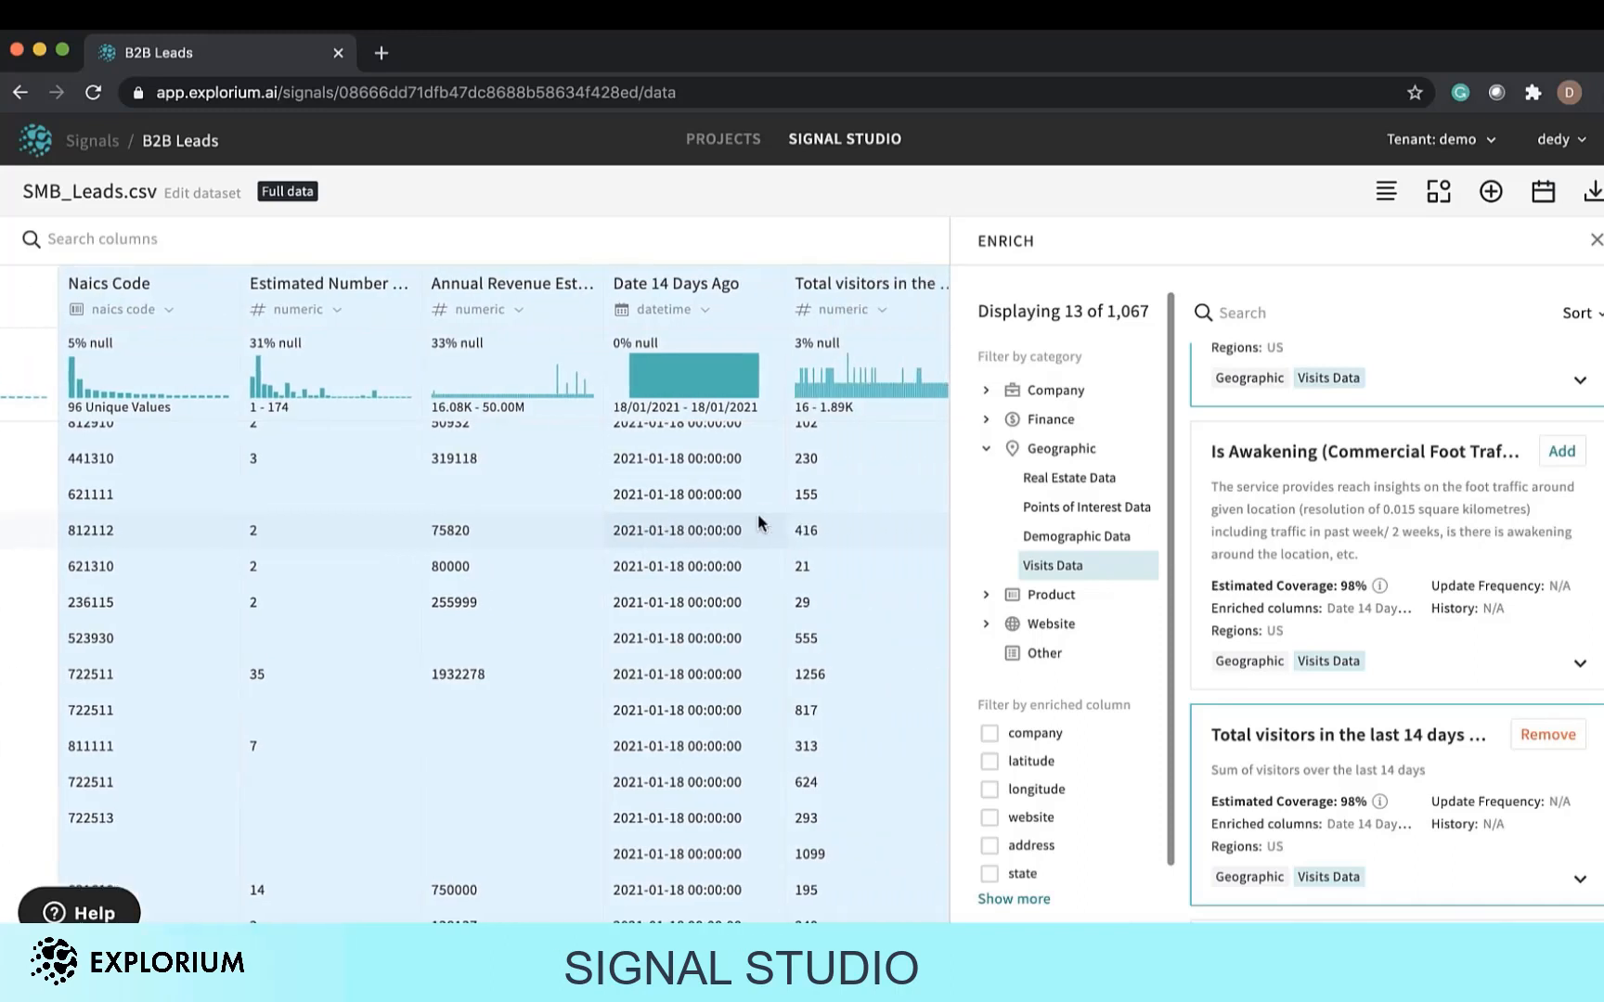
pyautogui.hscroll(1, 629, 524)
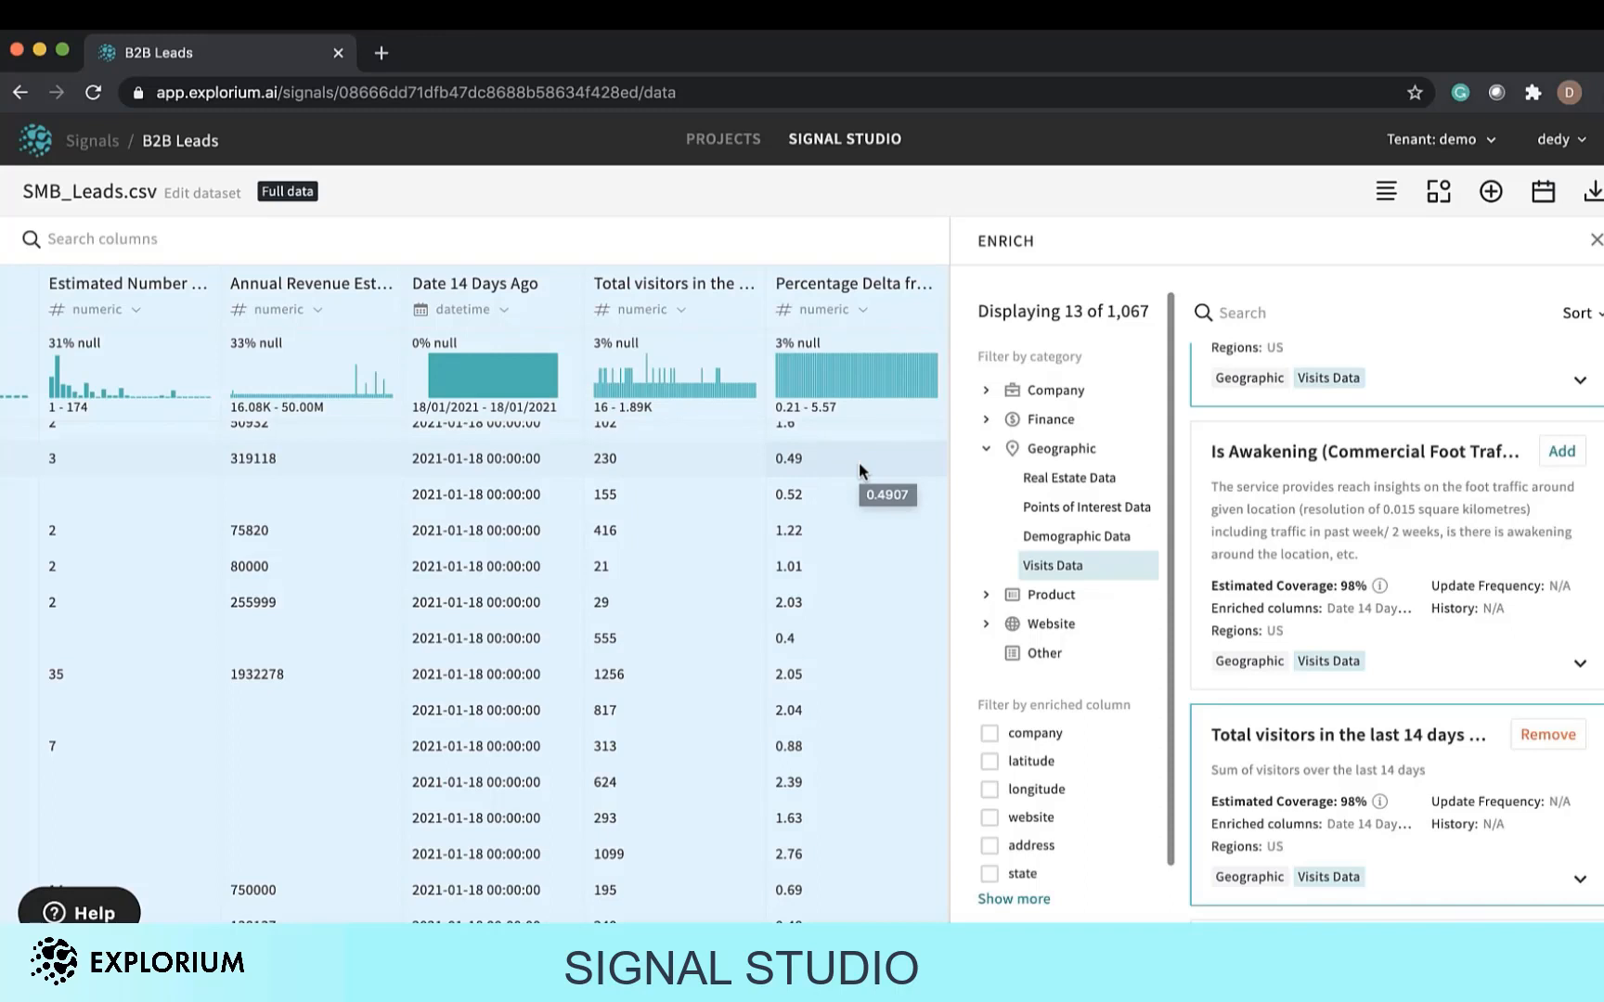
pyautogui.hscroll(10, 387, 434)
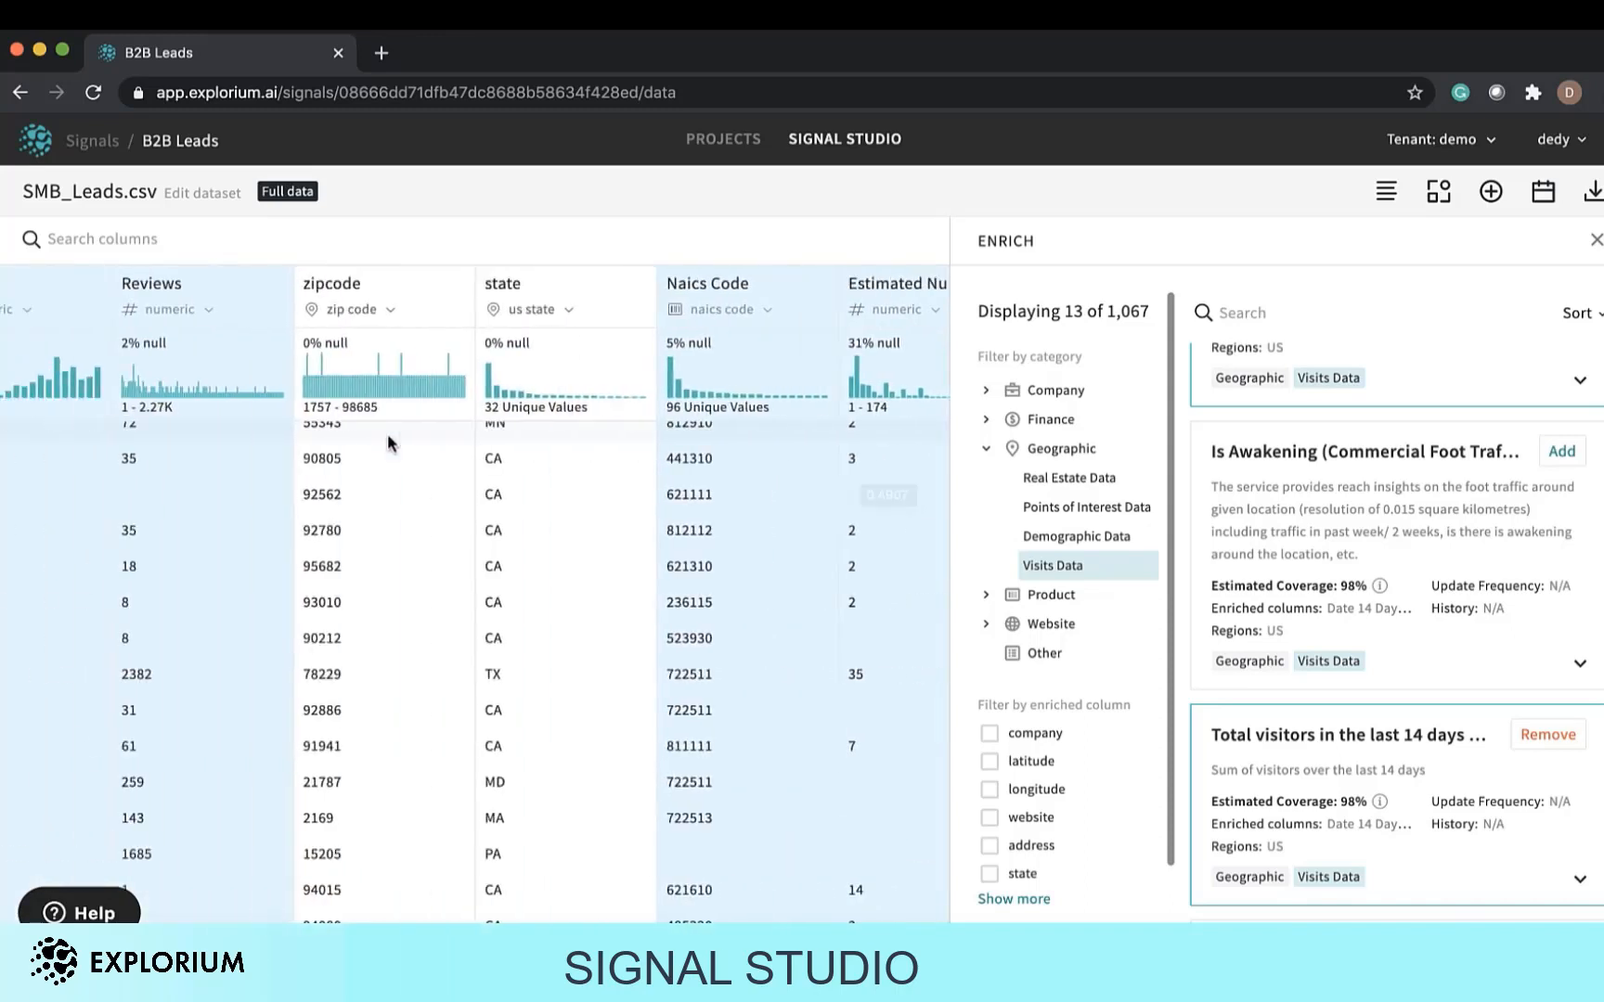
pyautogui.hscroll(-1, 387, 433)
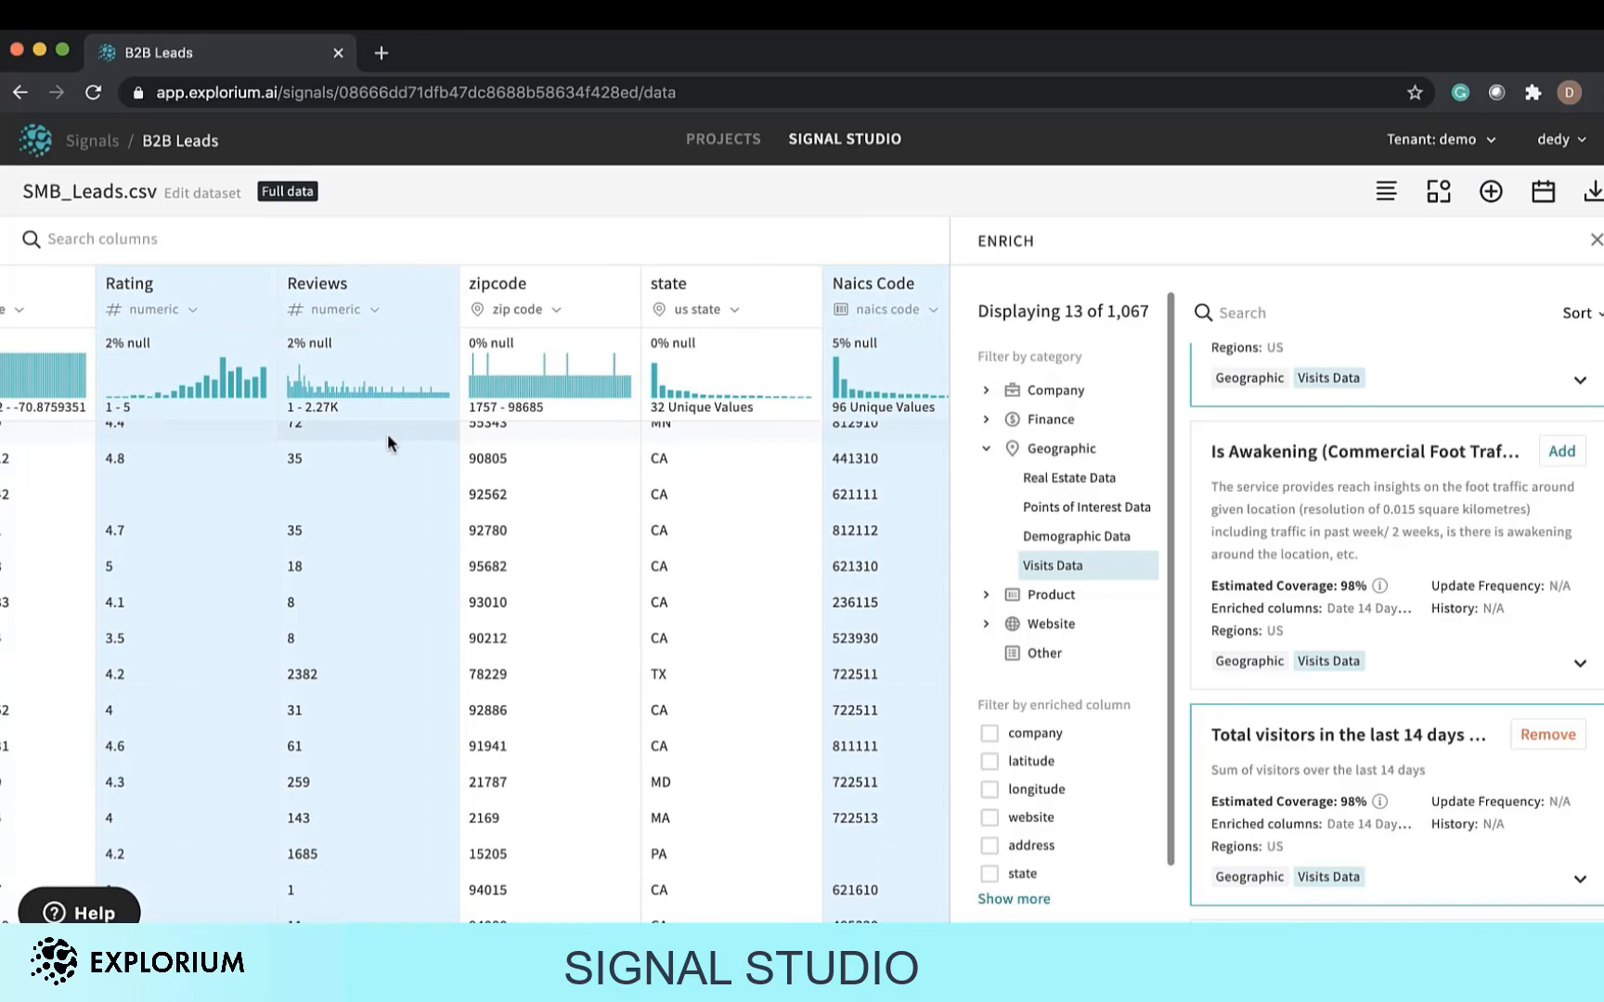
# Add a Filter transformation keeping rows where Annual Revenue Estimation is greater than 25000.
pyautogui.click(1454, 186)
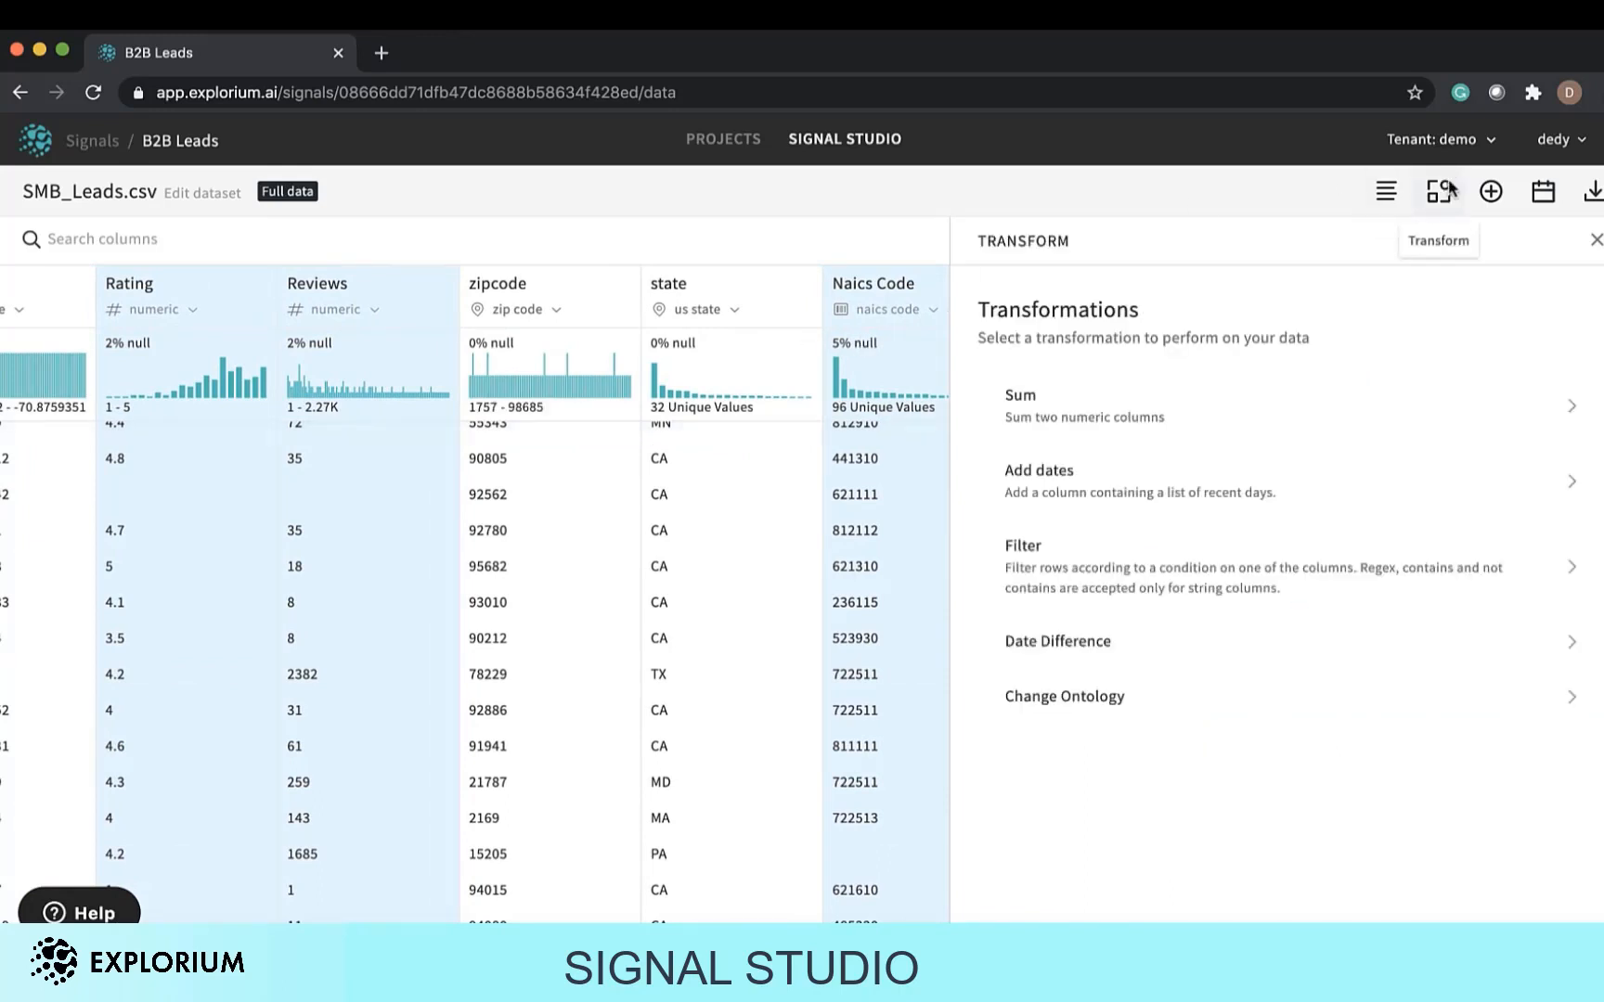
pyautogui.click(1136, 570)
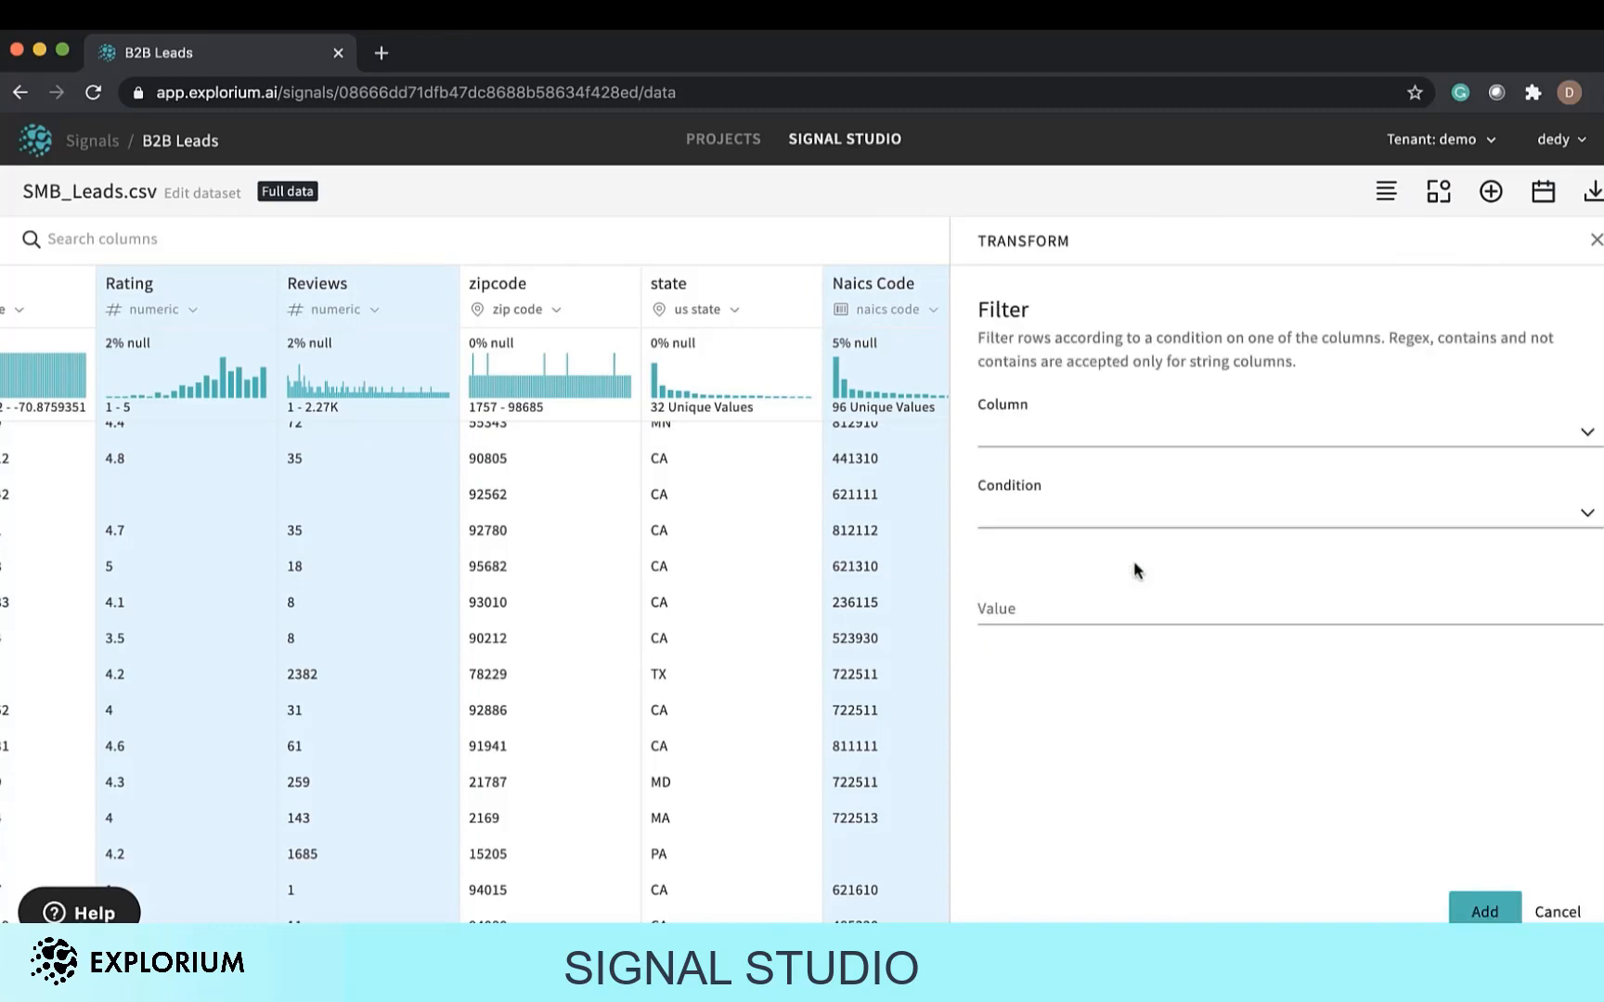
pyautogui.click(1175, 436)
pyautogui.scroll(-5, 1178, 576)
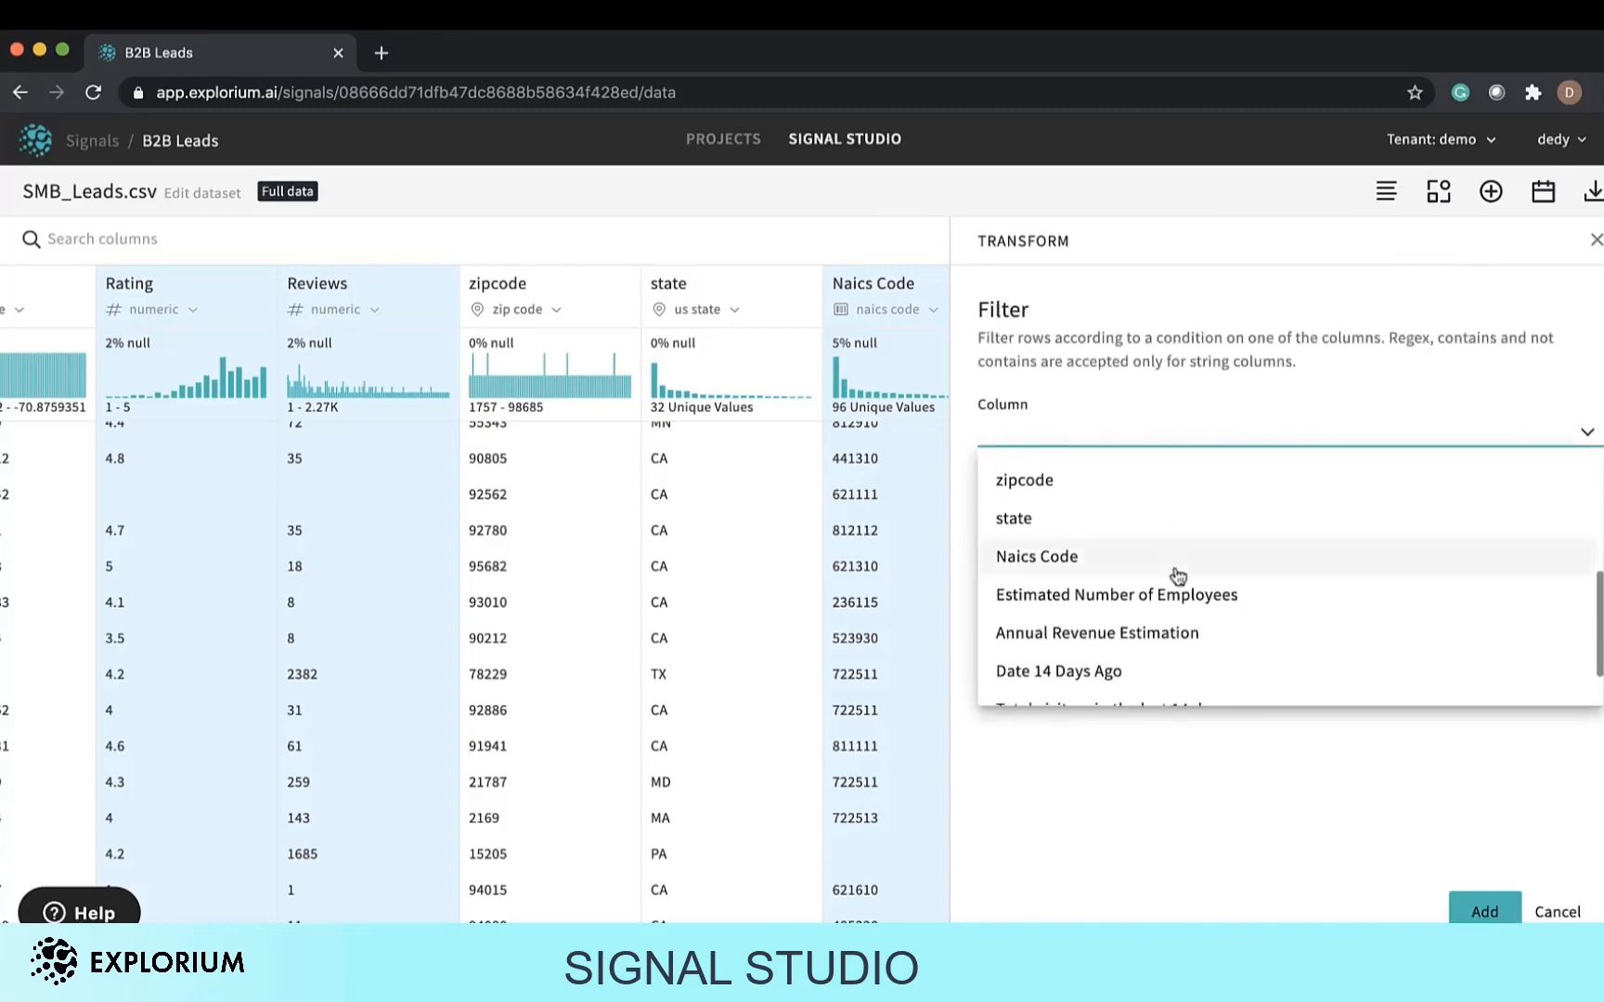
pyautogui.click(1180, 632)
pyautogui.click(1212, 512)
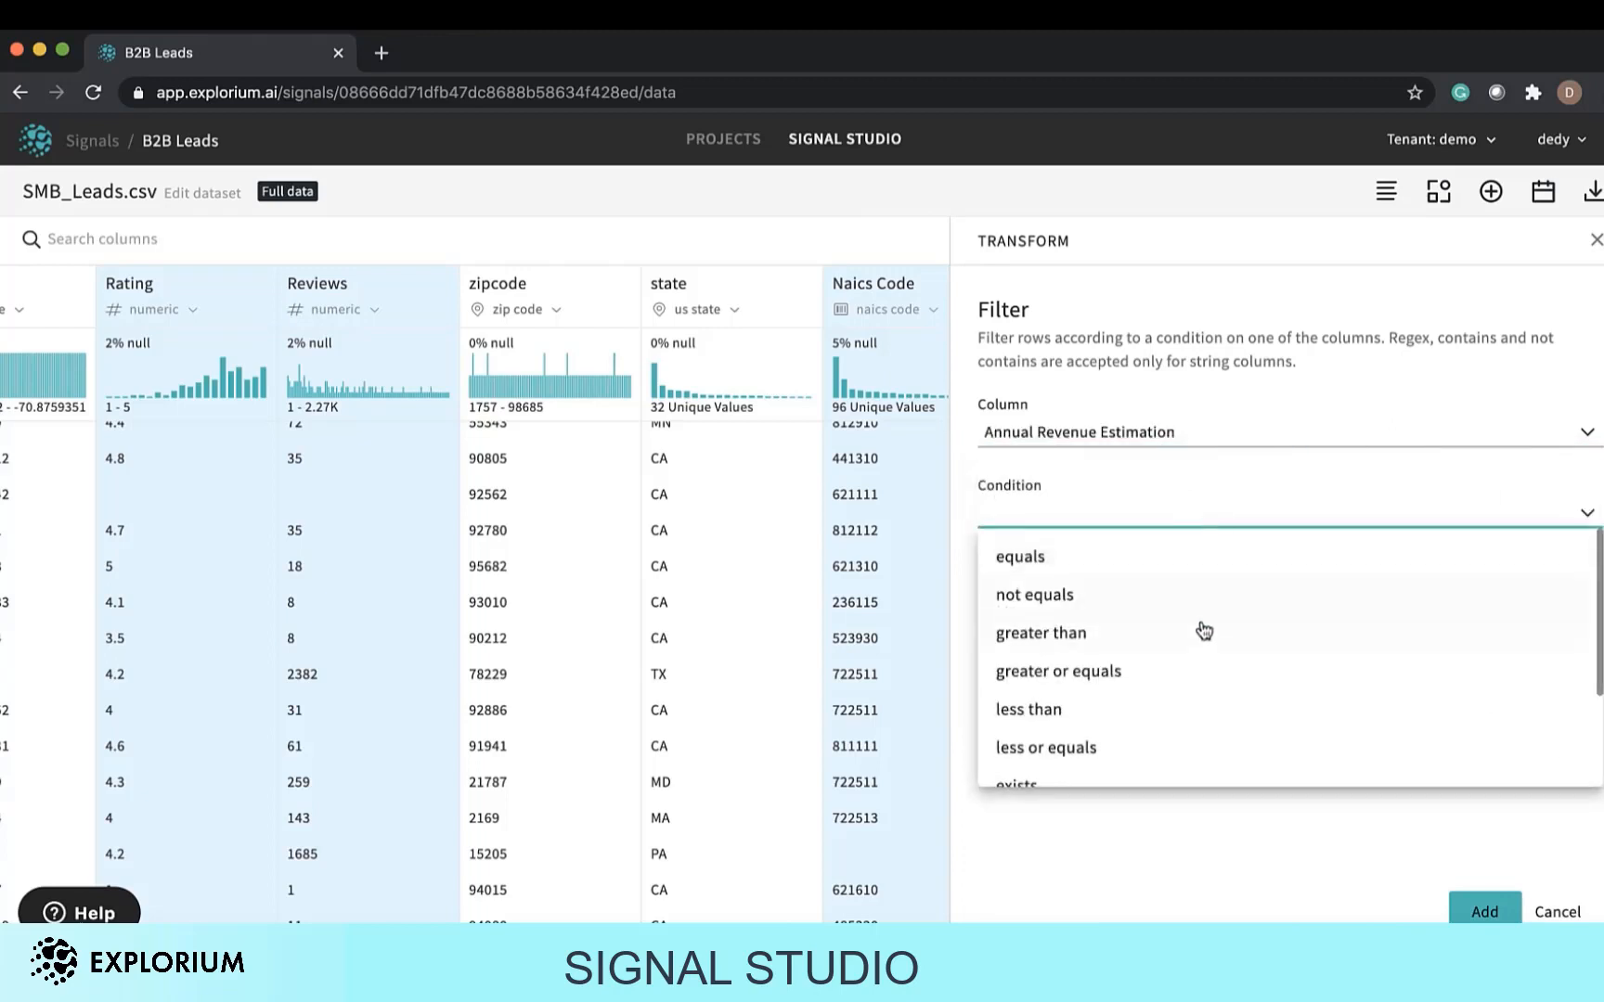
pyautogui.click(1202, 631)
pyautogui.click(1220, 606)
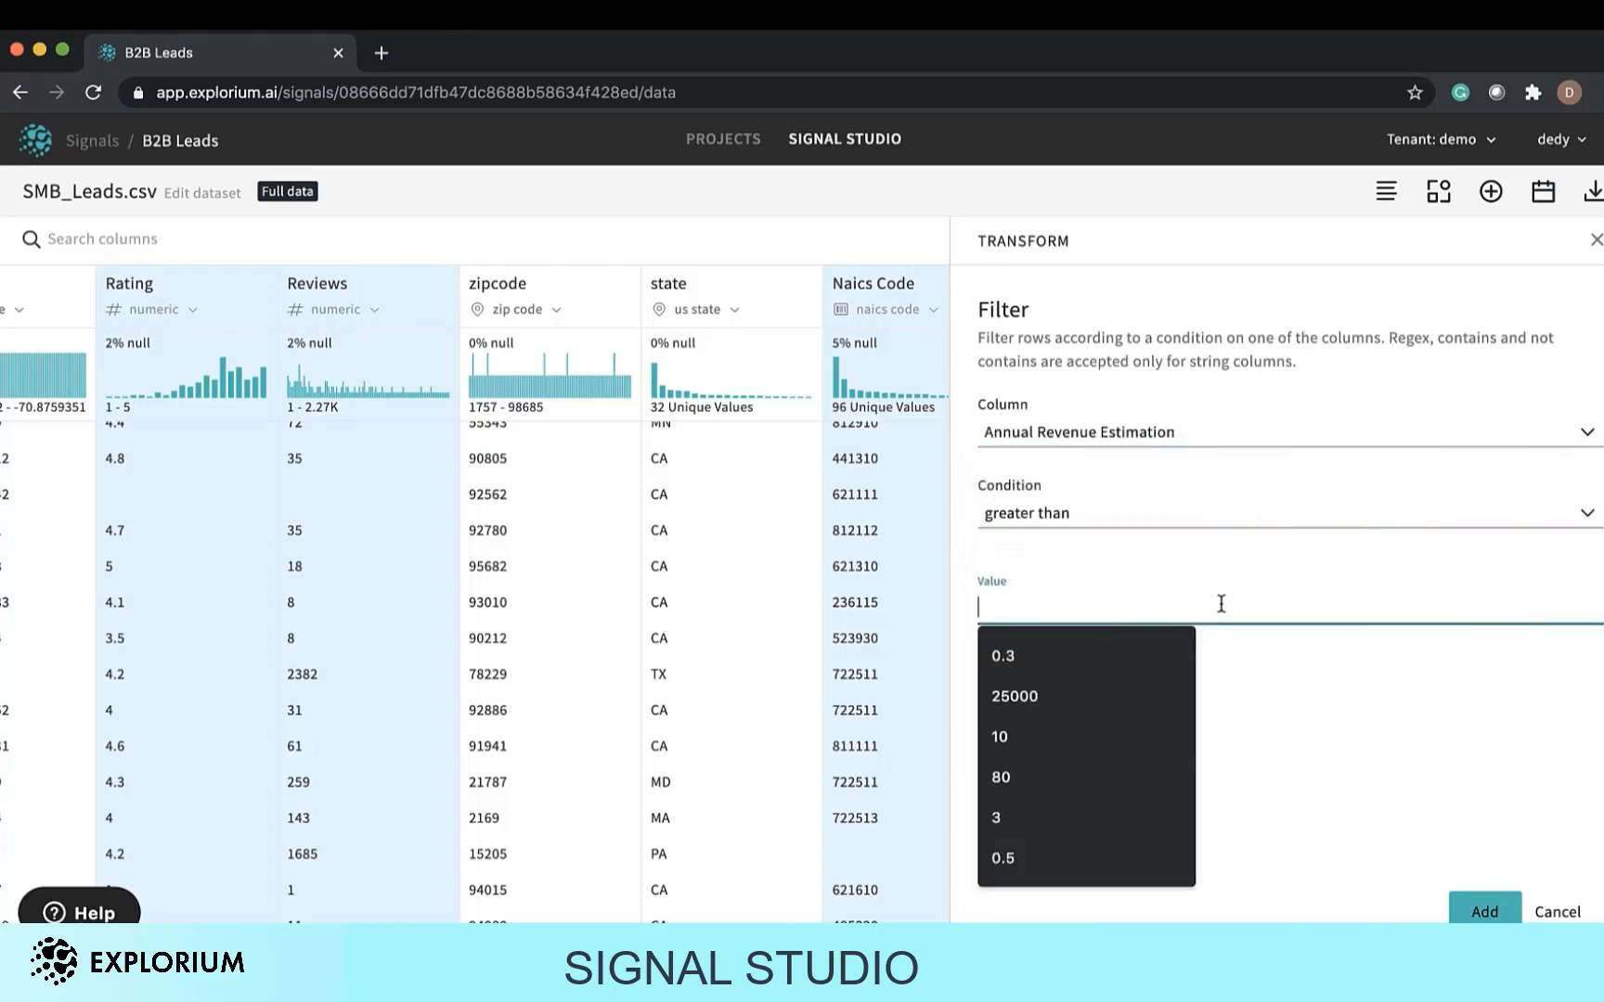
pyautogui.click(1103, 698)
pyautogui.click(1488, 907)
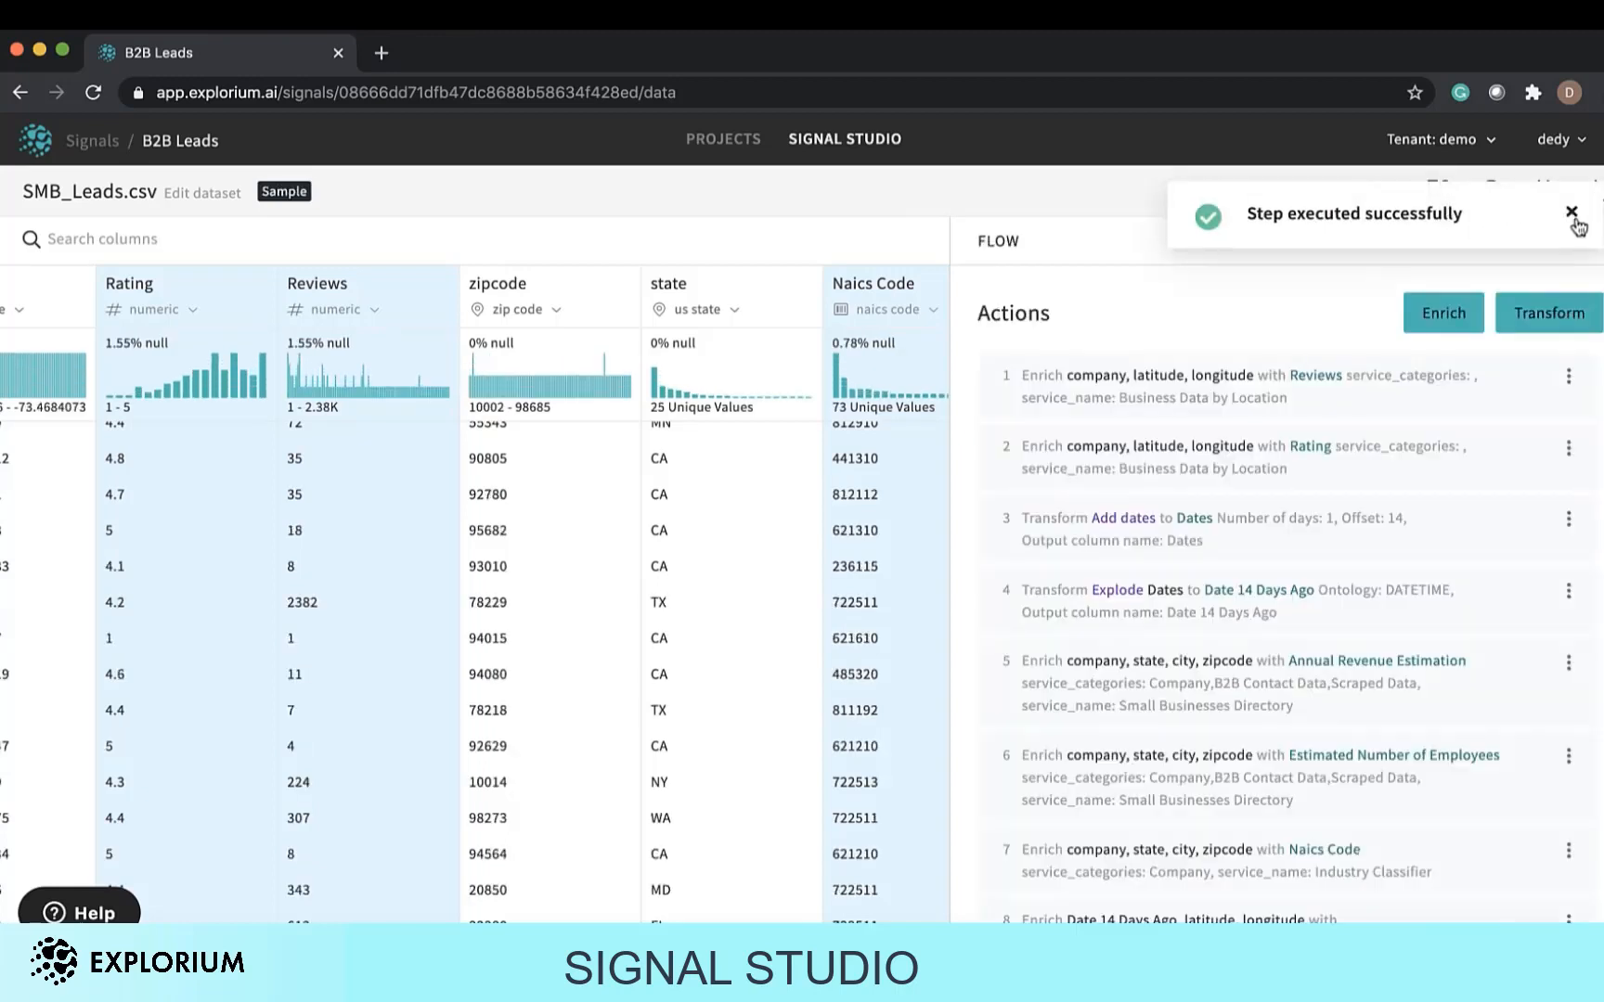
pyautogui.click(1571, 212)
# Add a Filter transformation keeping rows where Reviews is greater or equals 10.
pyautogui.click(1436, 192)
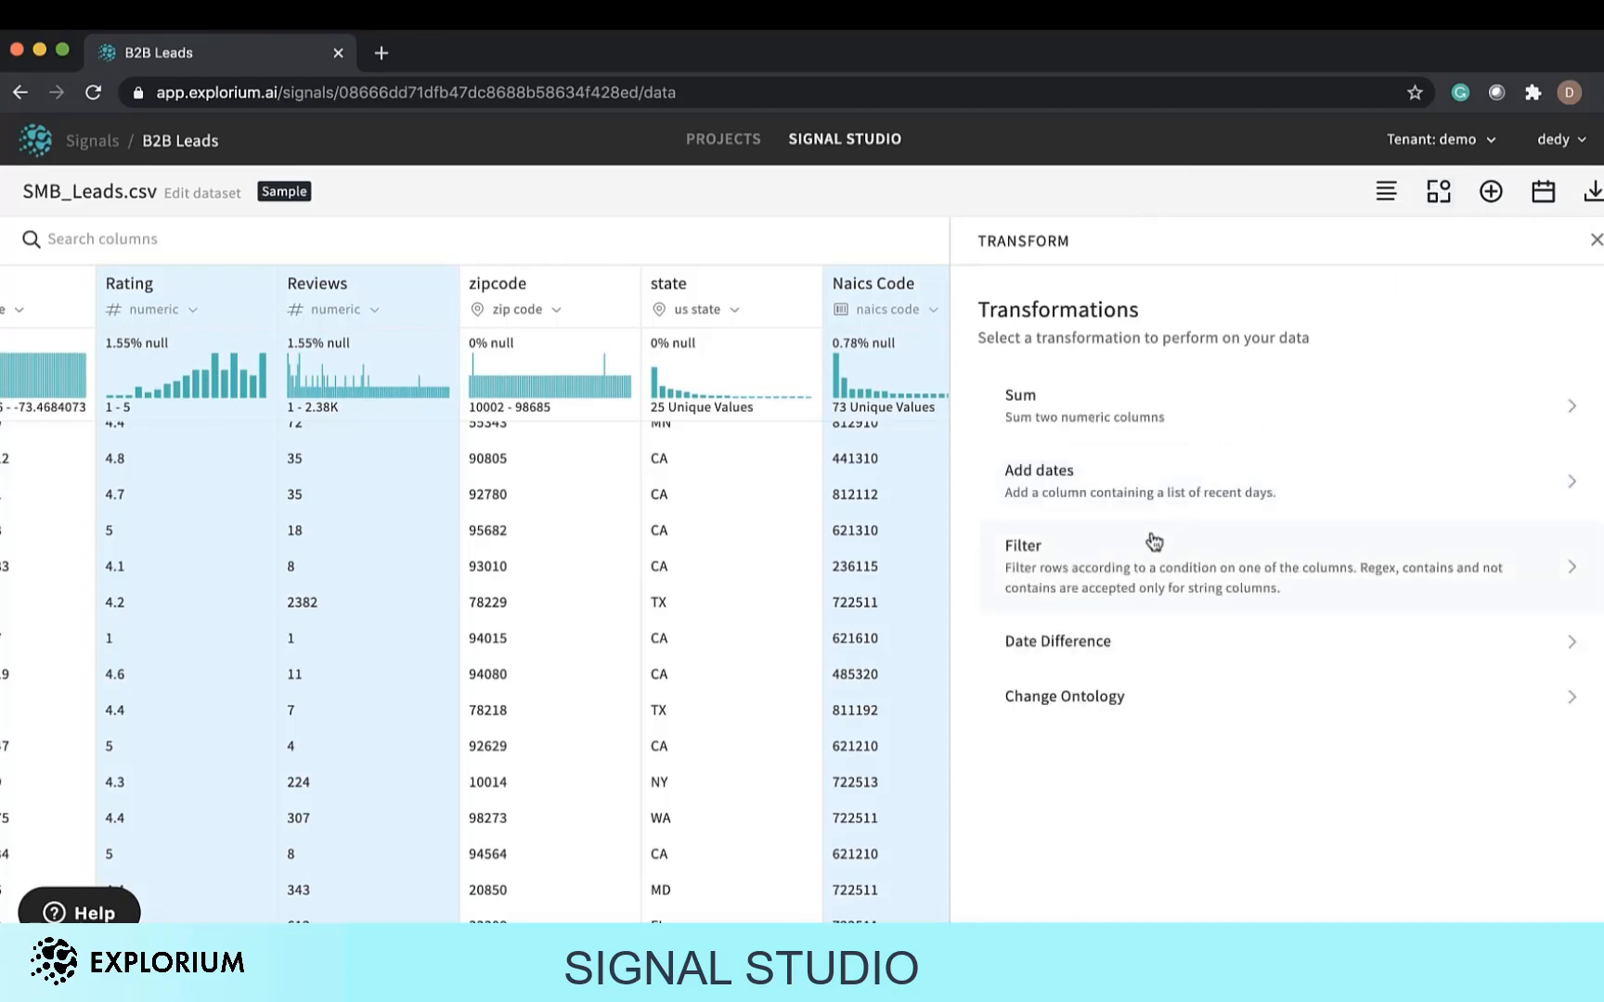
pyautogui.click(1151, 546)
pyautogui.click(1205, 434)
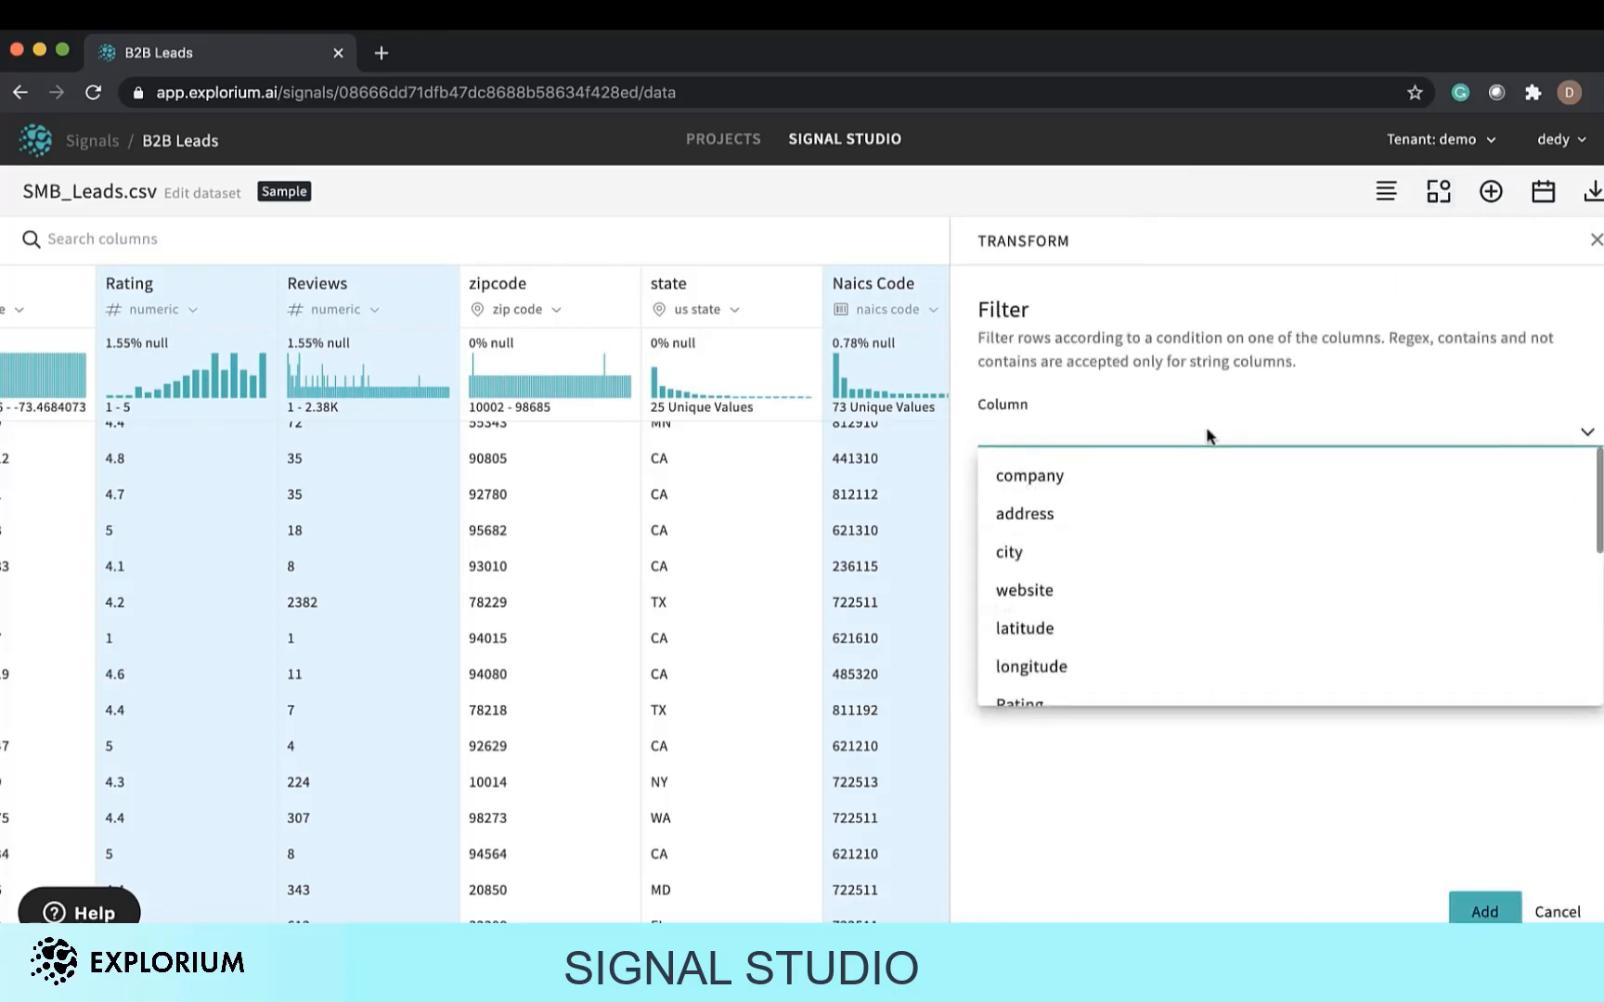
pyautogui.scroll(-3, 1183, 598)
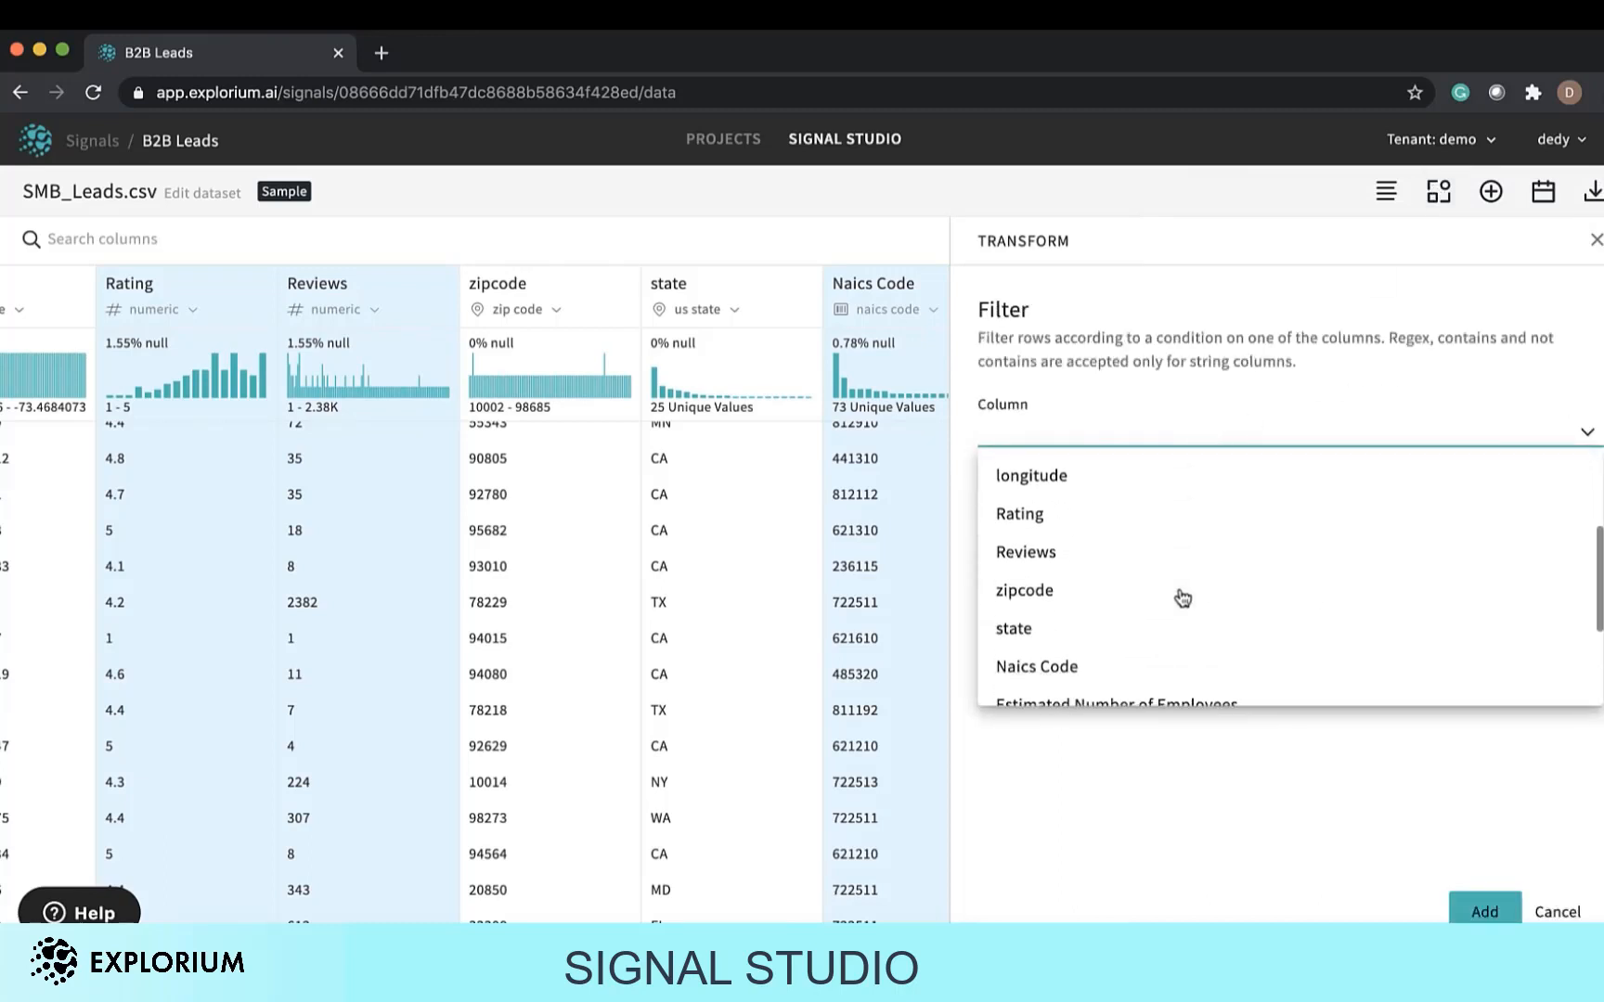
pyautogui.click(1193, 570)
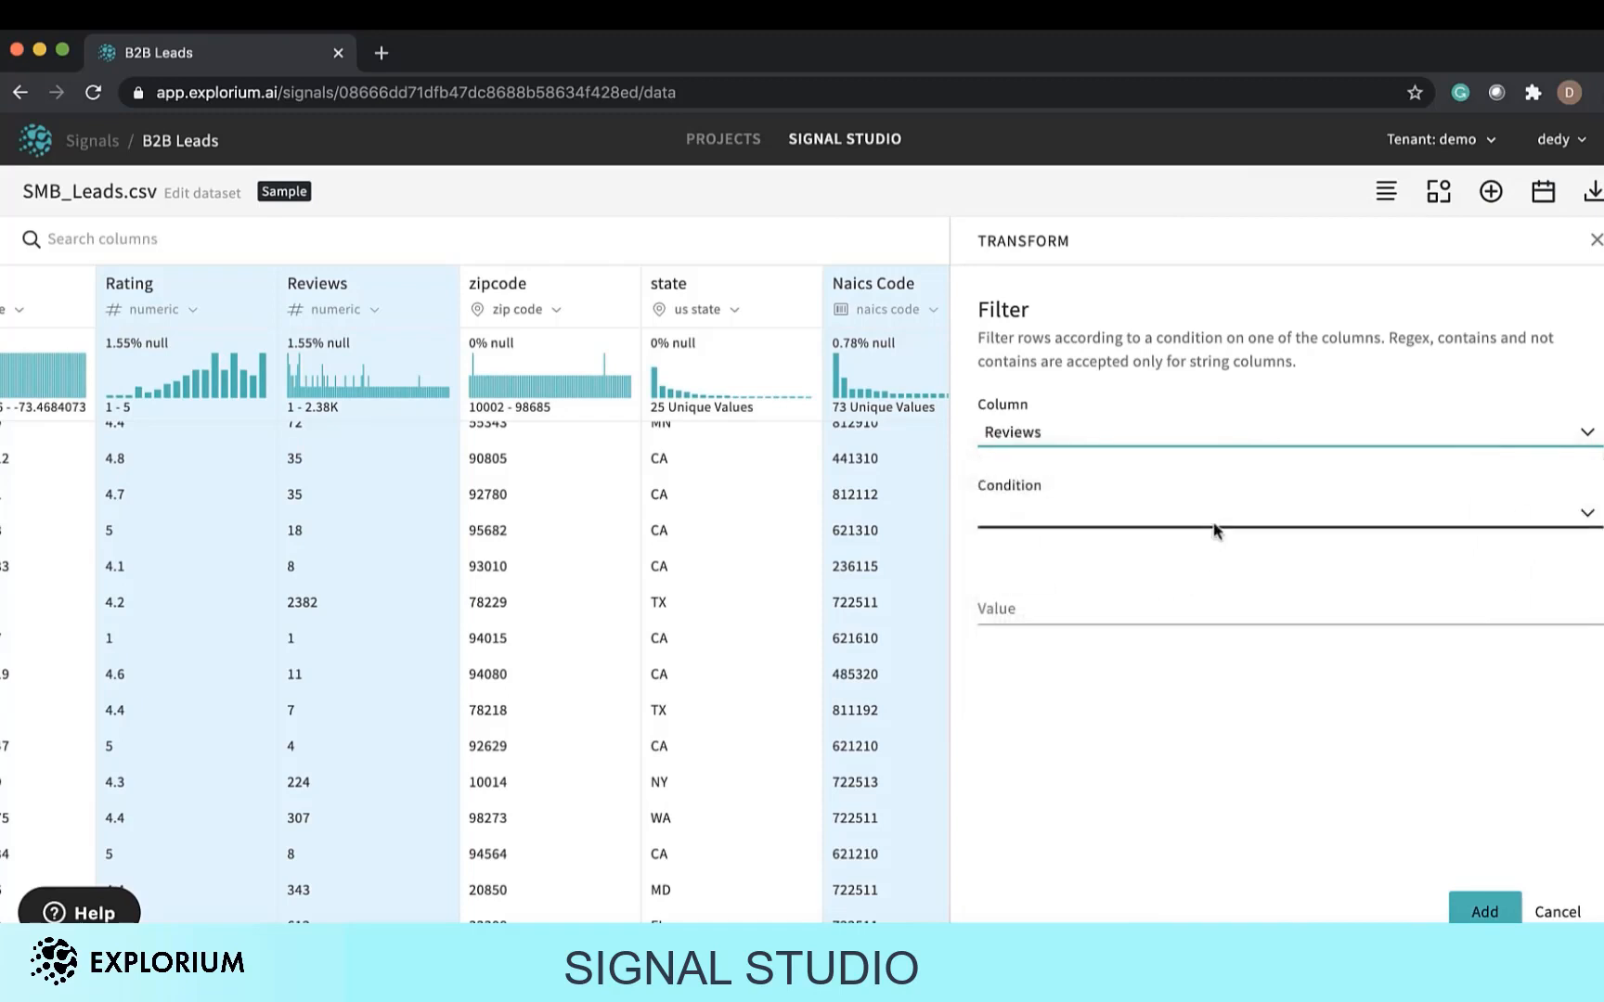
pyautogui.click(1213, 524)
pyautogui.click(1196, 671)
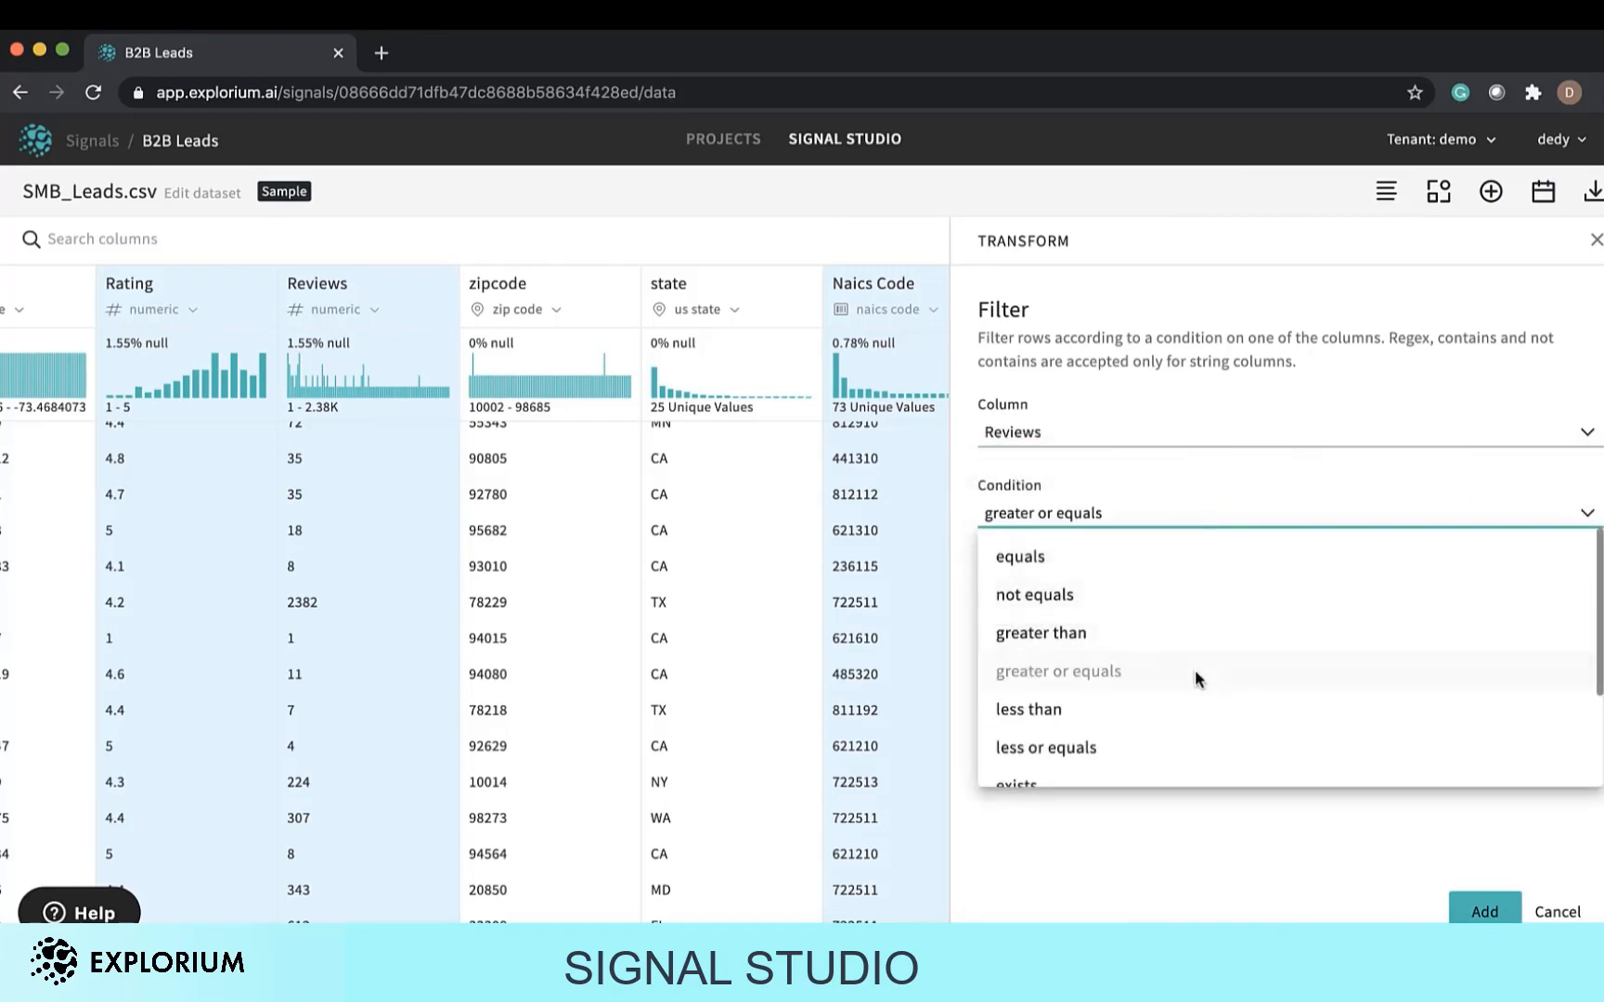
pyautogui.click(1243, 605)
pyautogui.click(1067, 748)
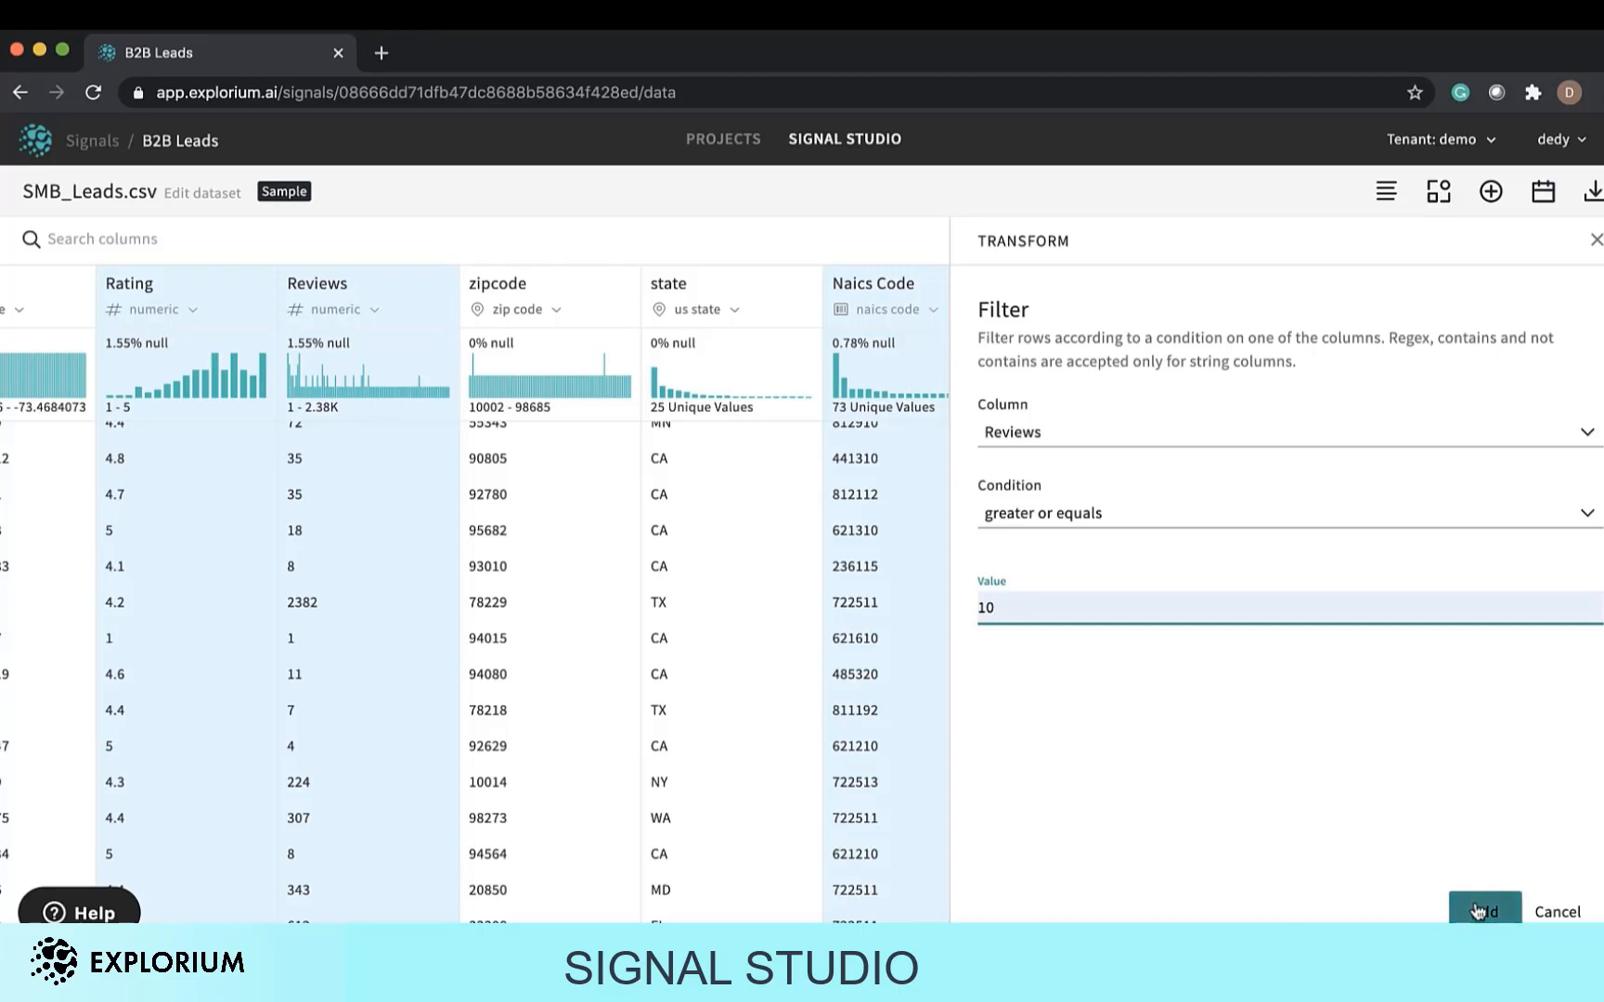
pyautogui.click(1481, 912)
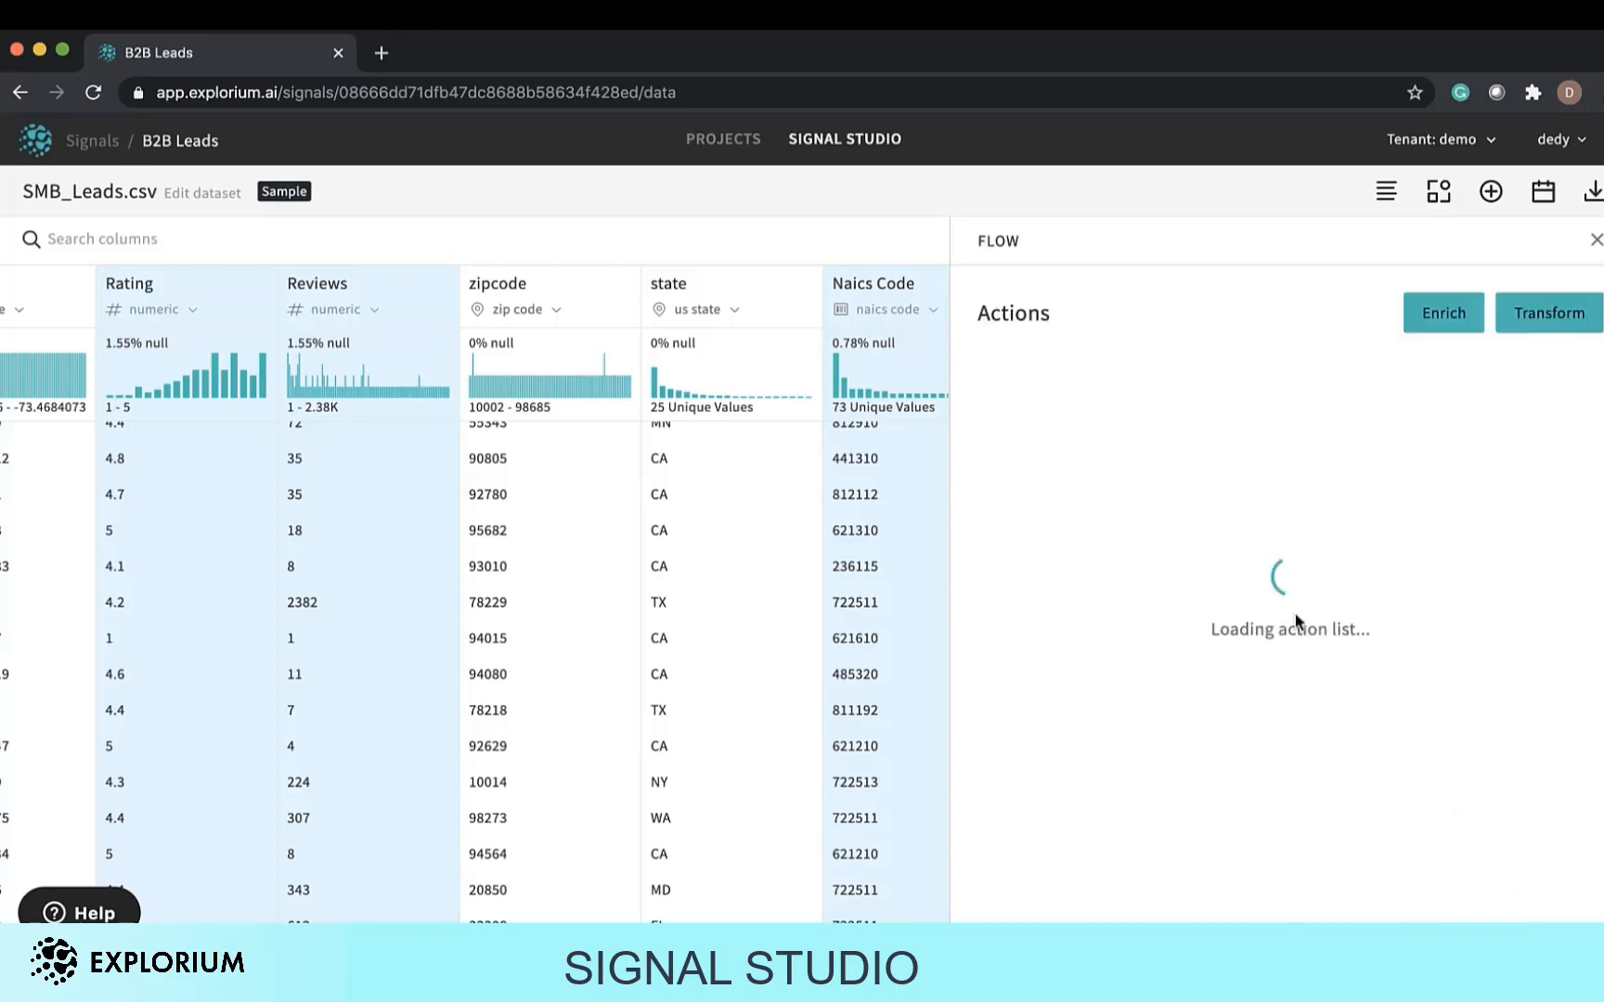
# Add a Filter transformation keeping rows where Percentage Delta from Benchmark is greater than 0.3.
pyautogui.click(1440, 198)
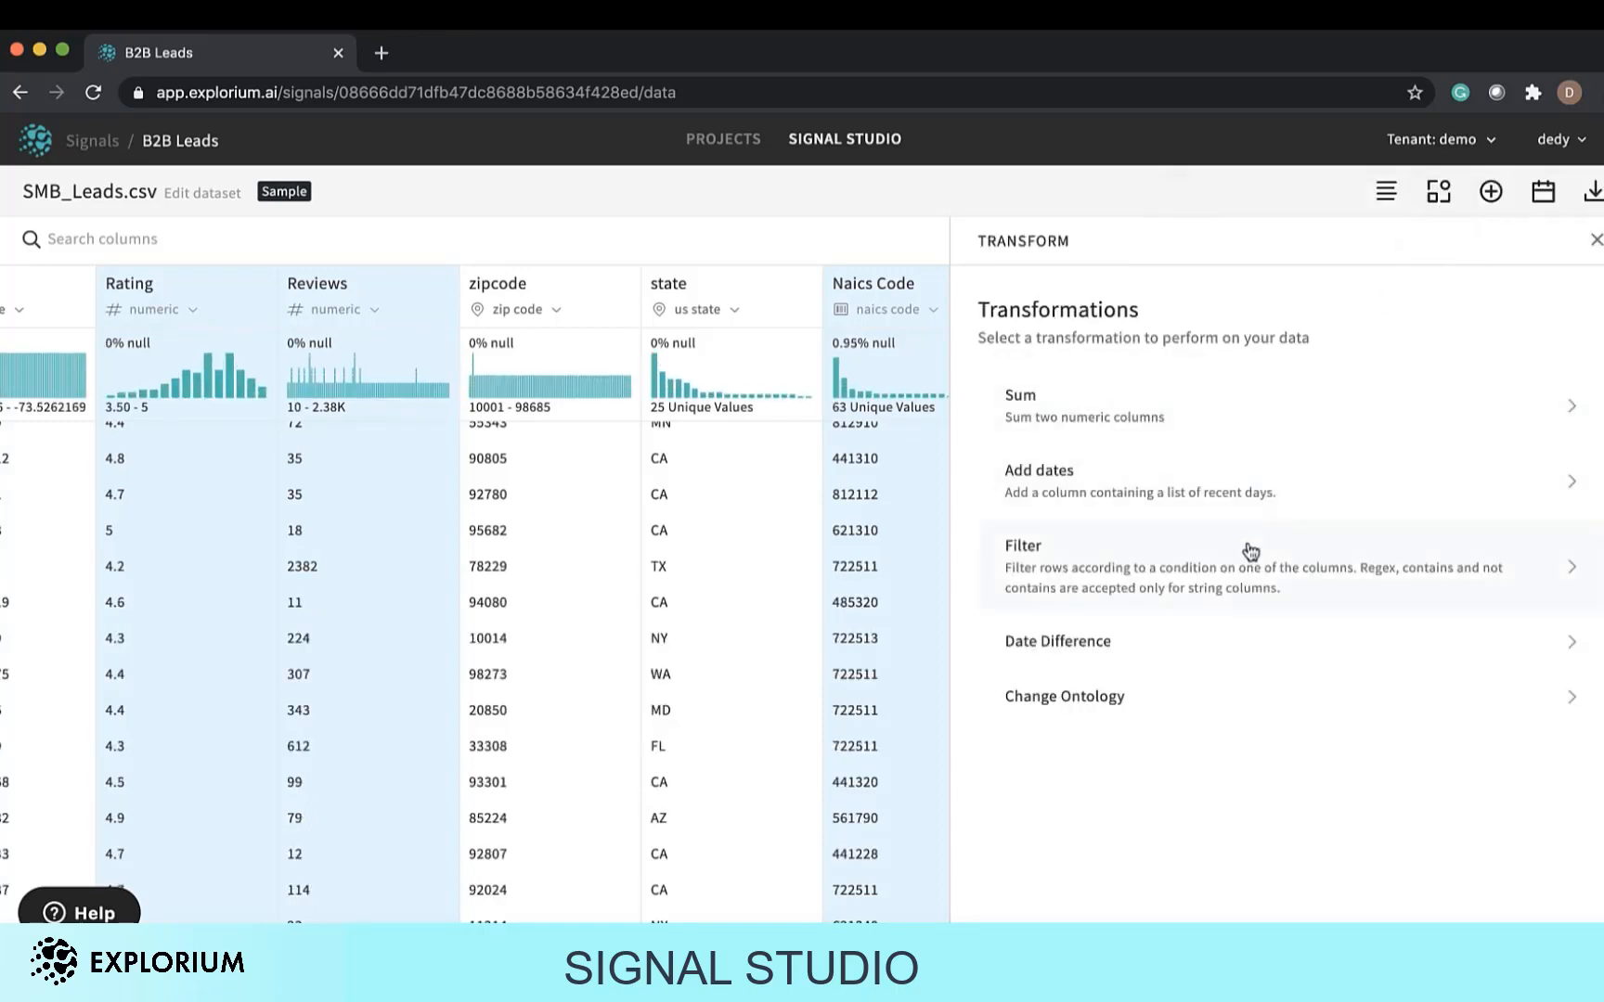
pyautogui.click(1254, 549)
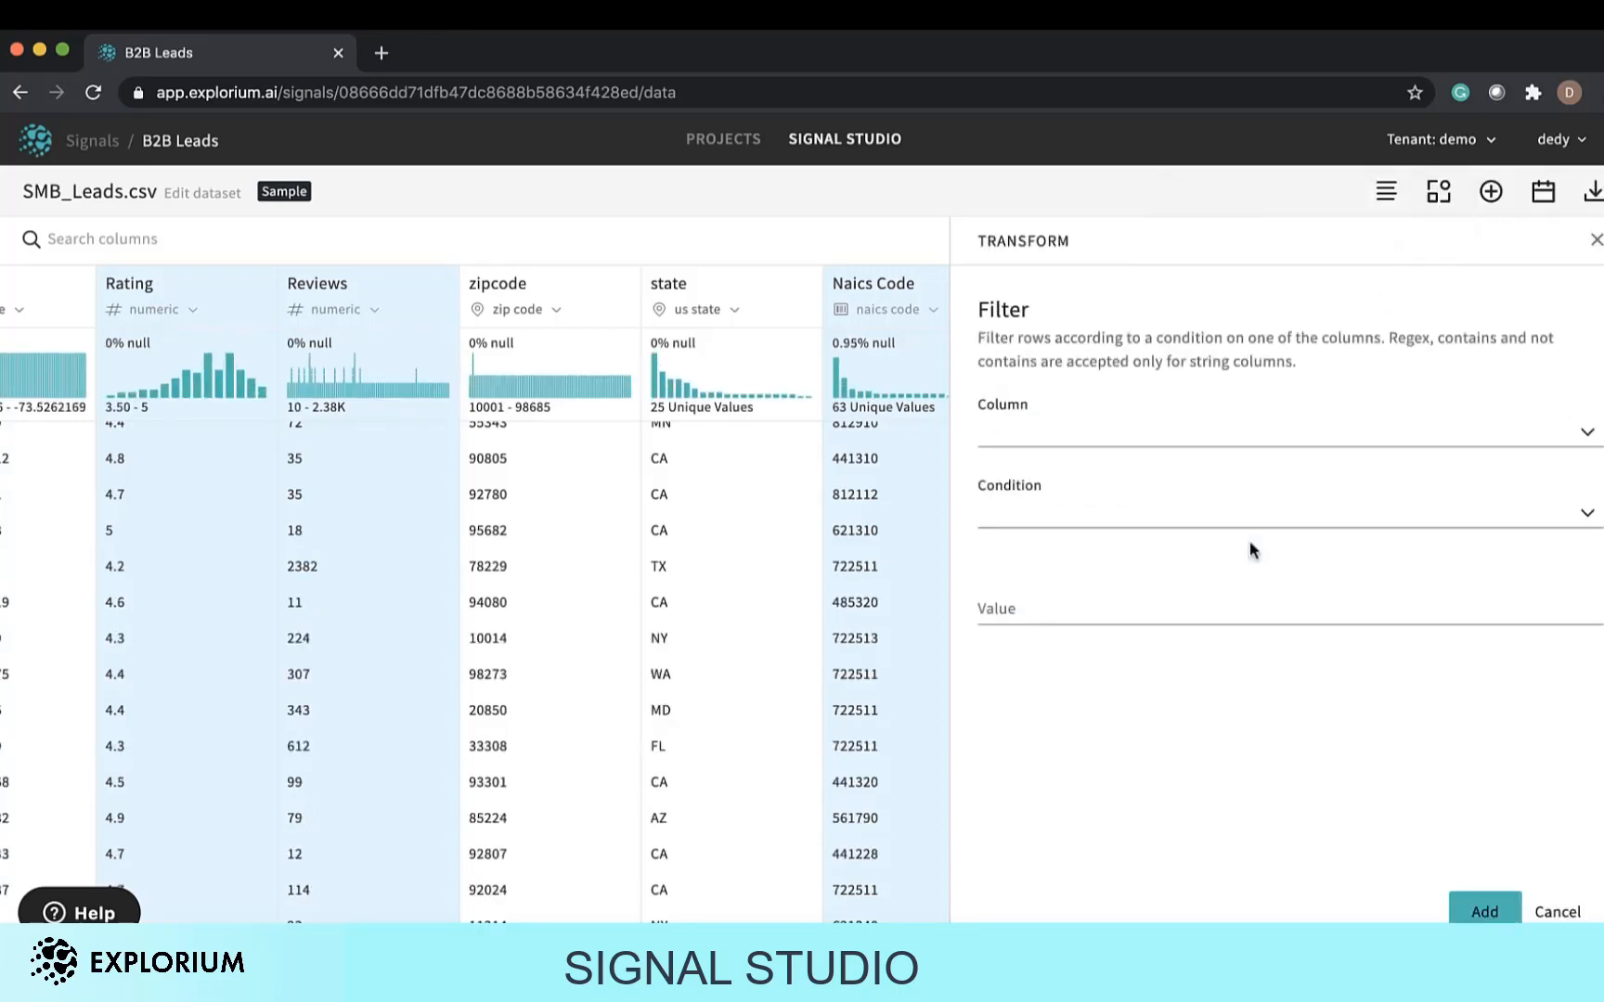
pyautogui.click(1302, 436)
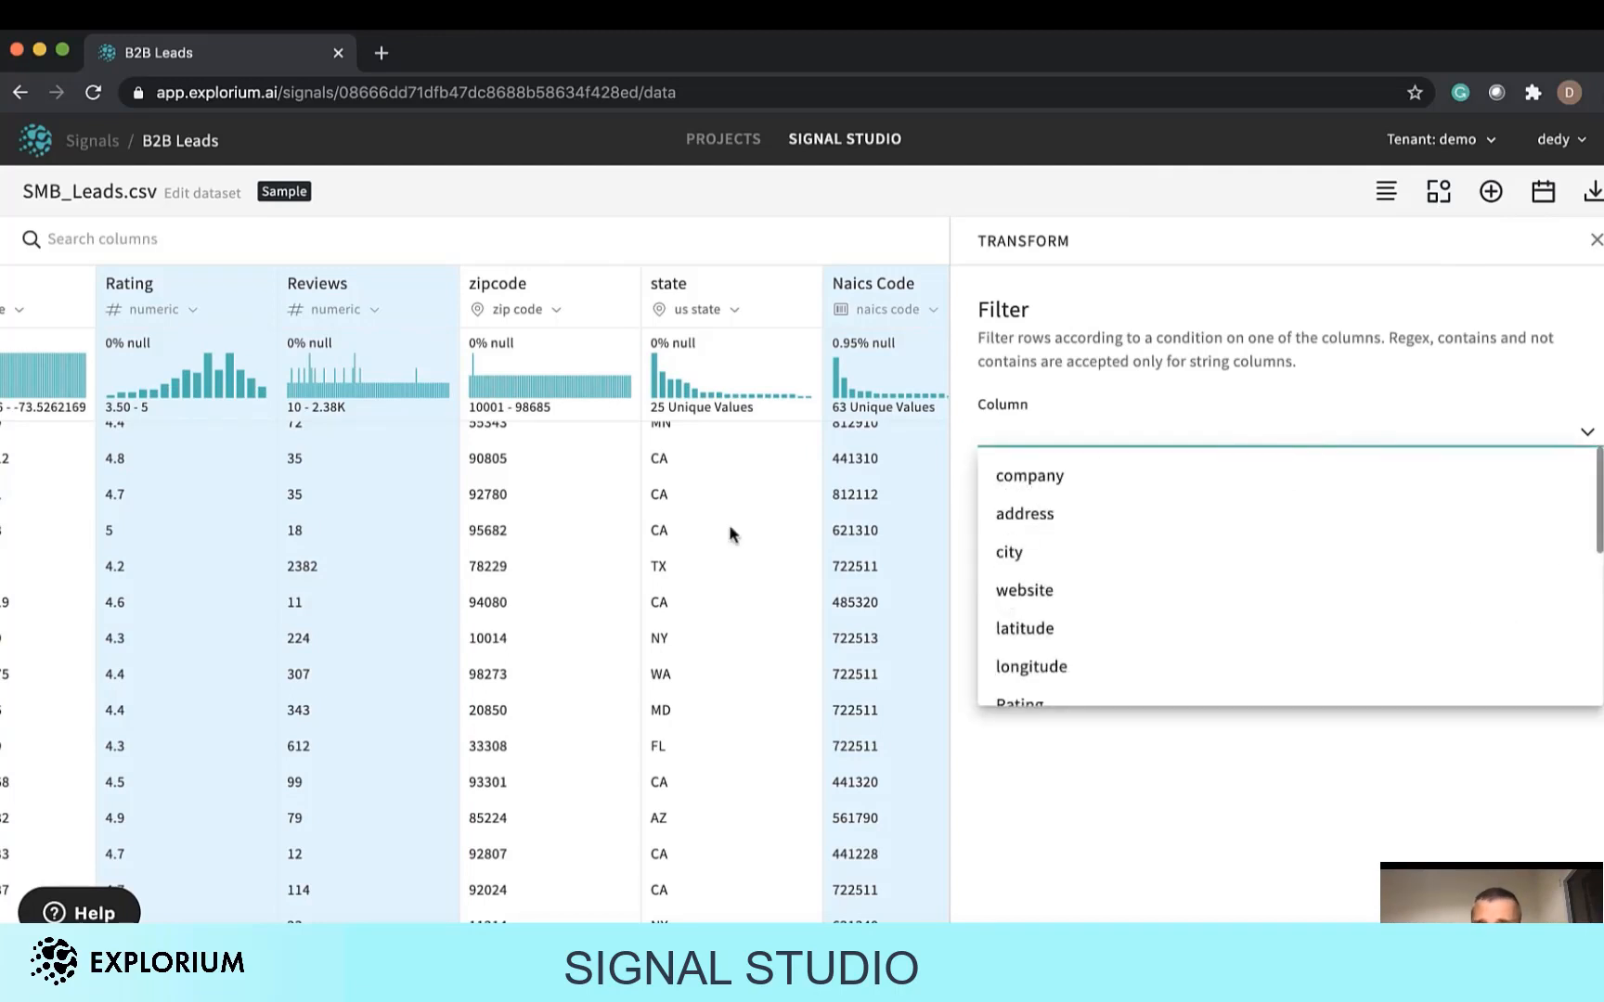
pyautogui.scroll(-5, 1049, 592)
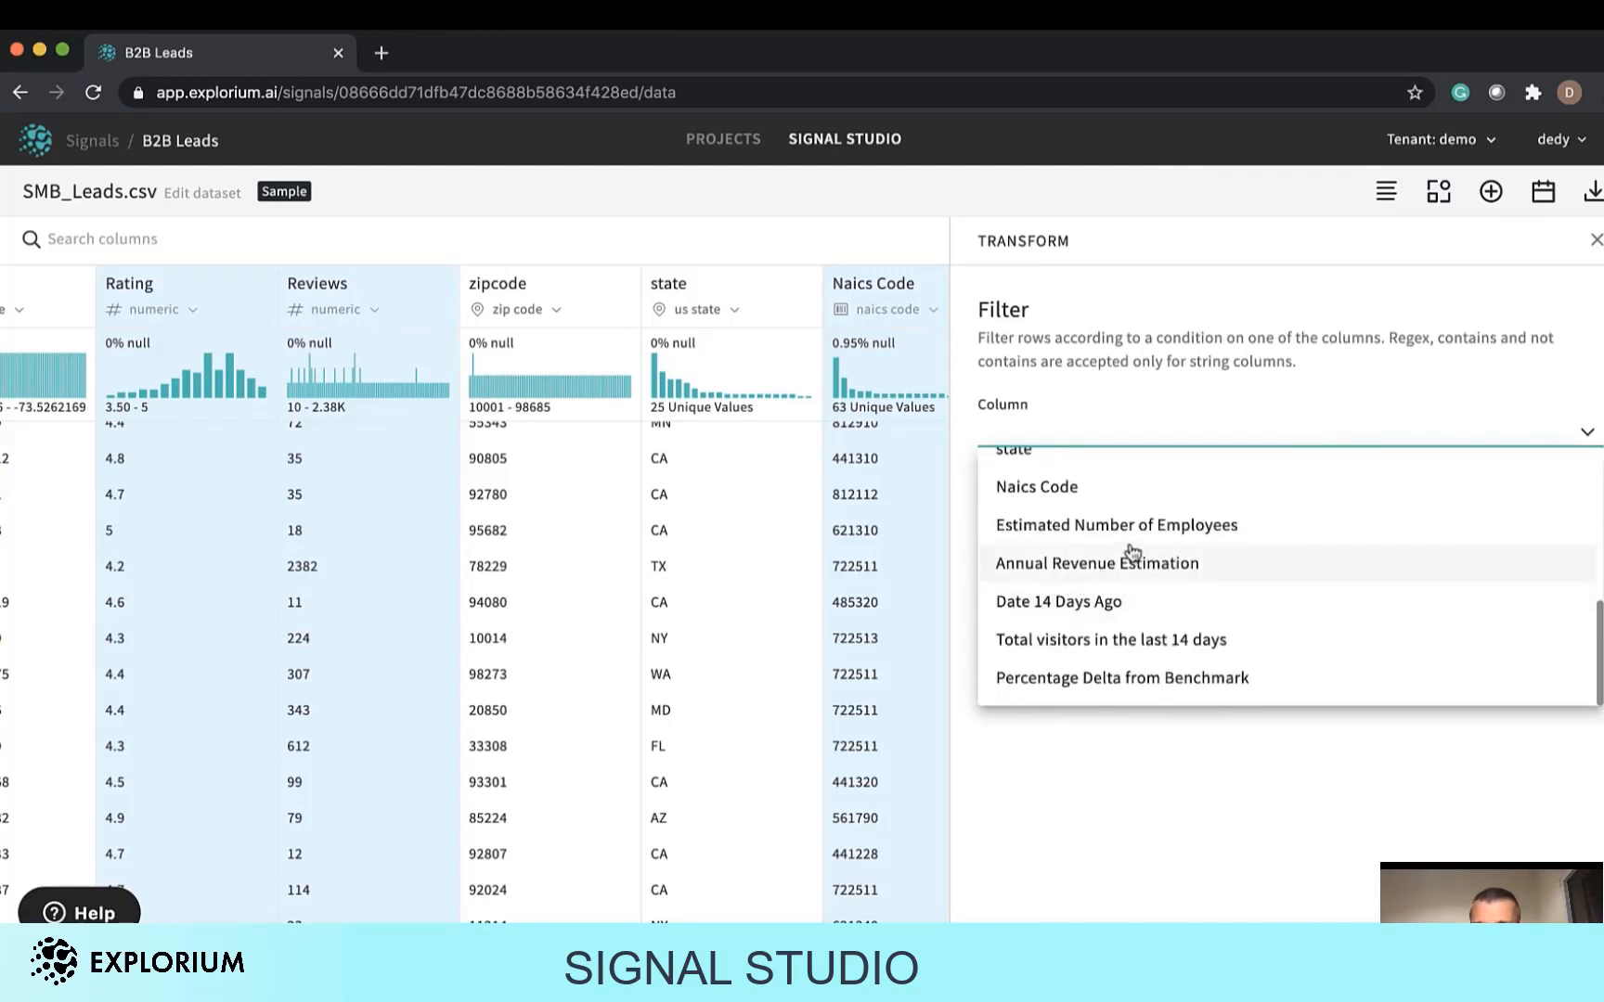
pyautogui.click(1151, 680)
pyautogui.click(1282, 506)
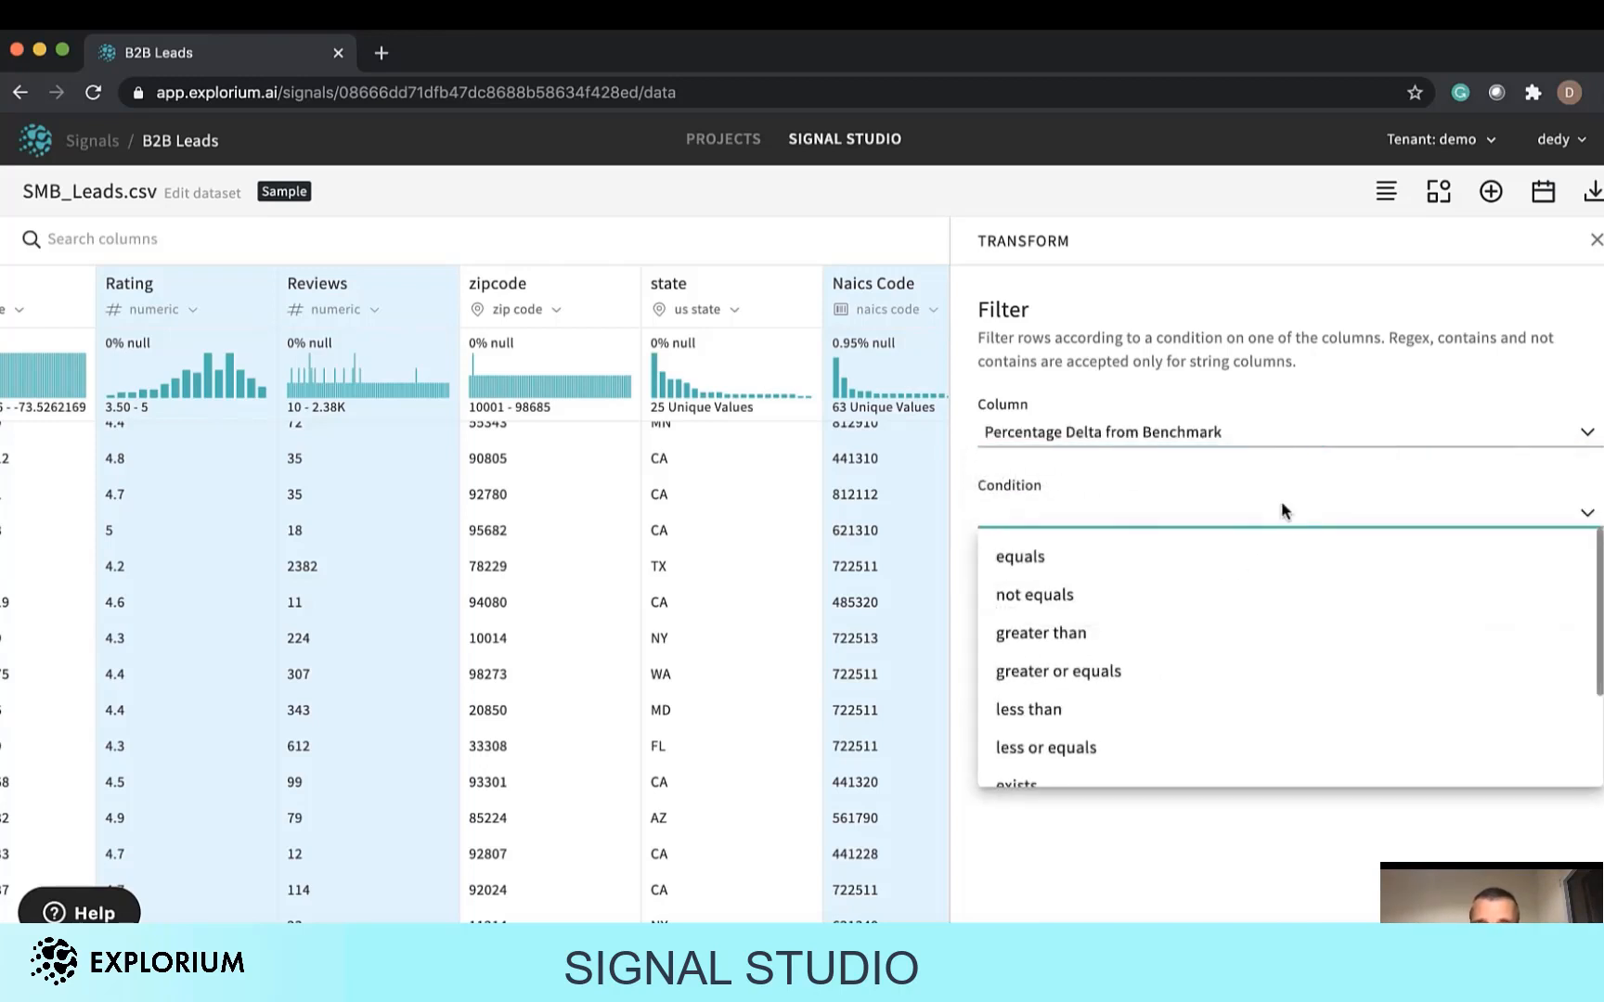
pyautogui.click(1271, 633)
pyautogui.click(1279, 605)
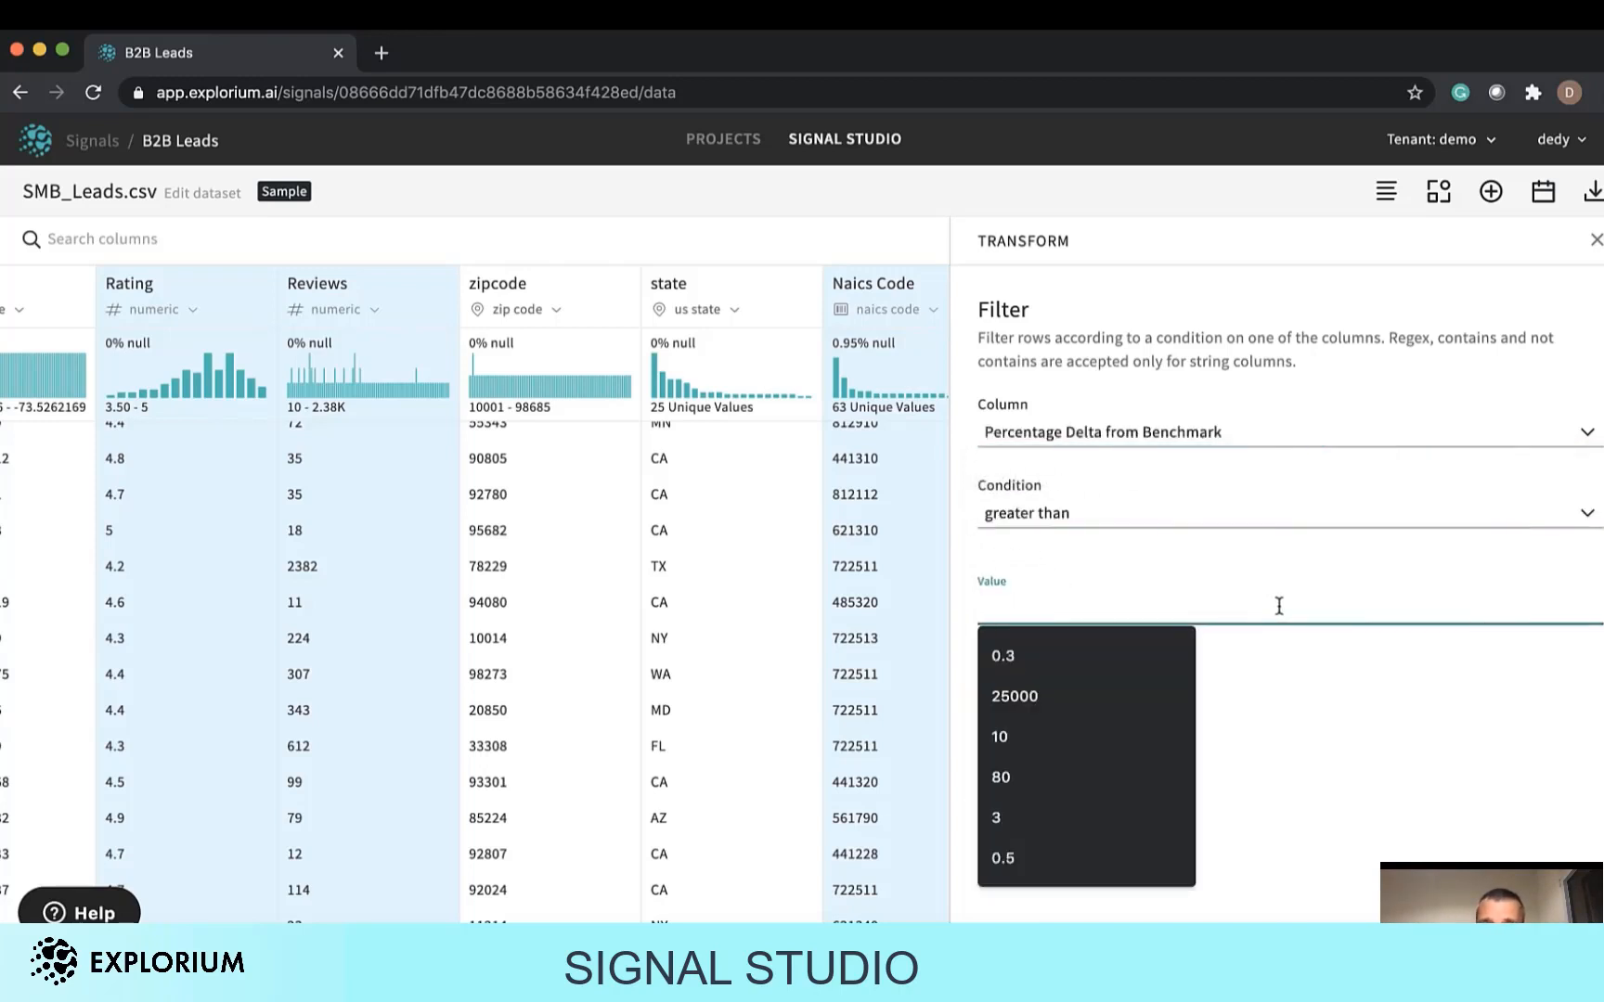
pyautogui.click(1108, 649)
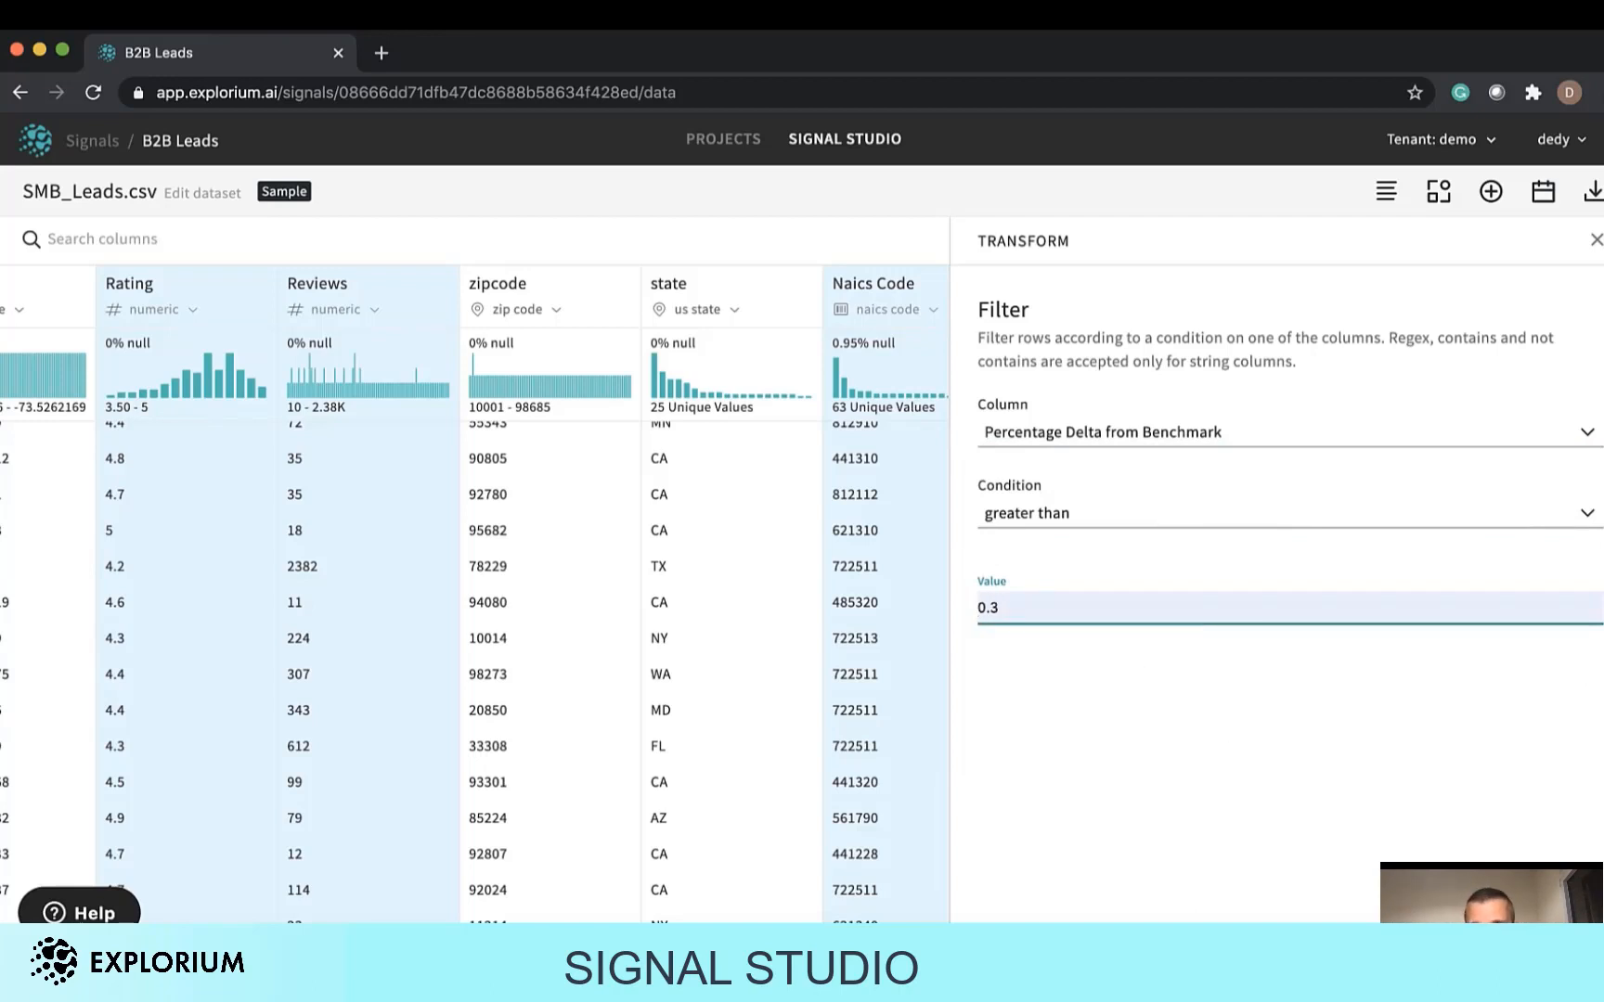
pyautogui.press('Return')
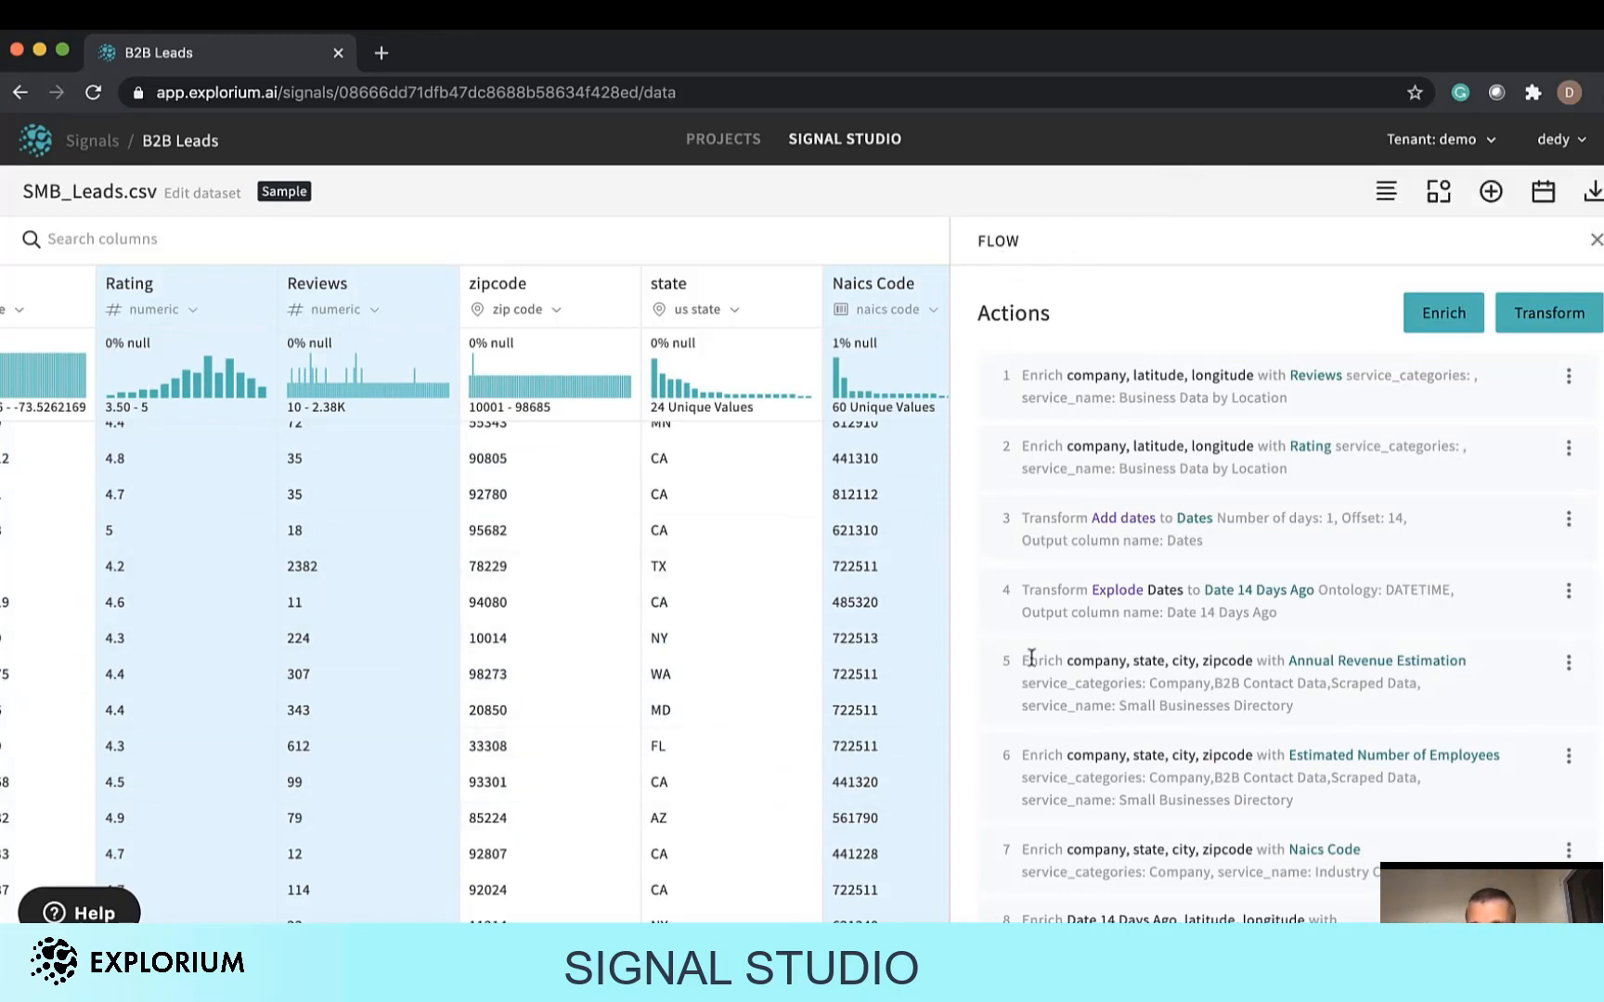
# Review the flow's list of actions and scroll through the enriched dataset columns.
pyautogui.scroll(-5, 1029, 659)
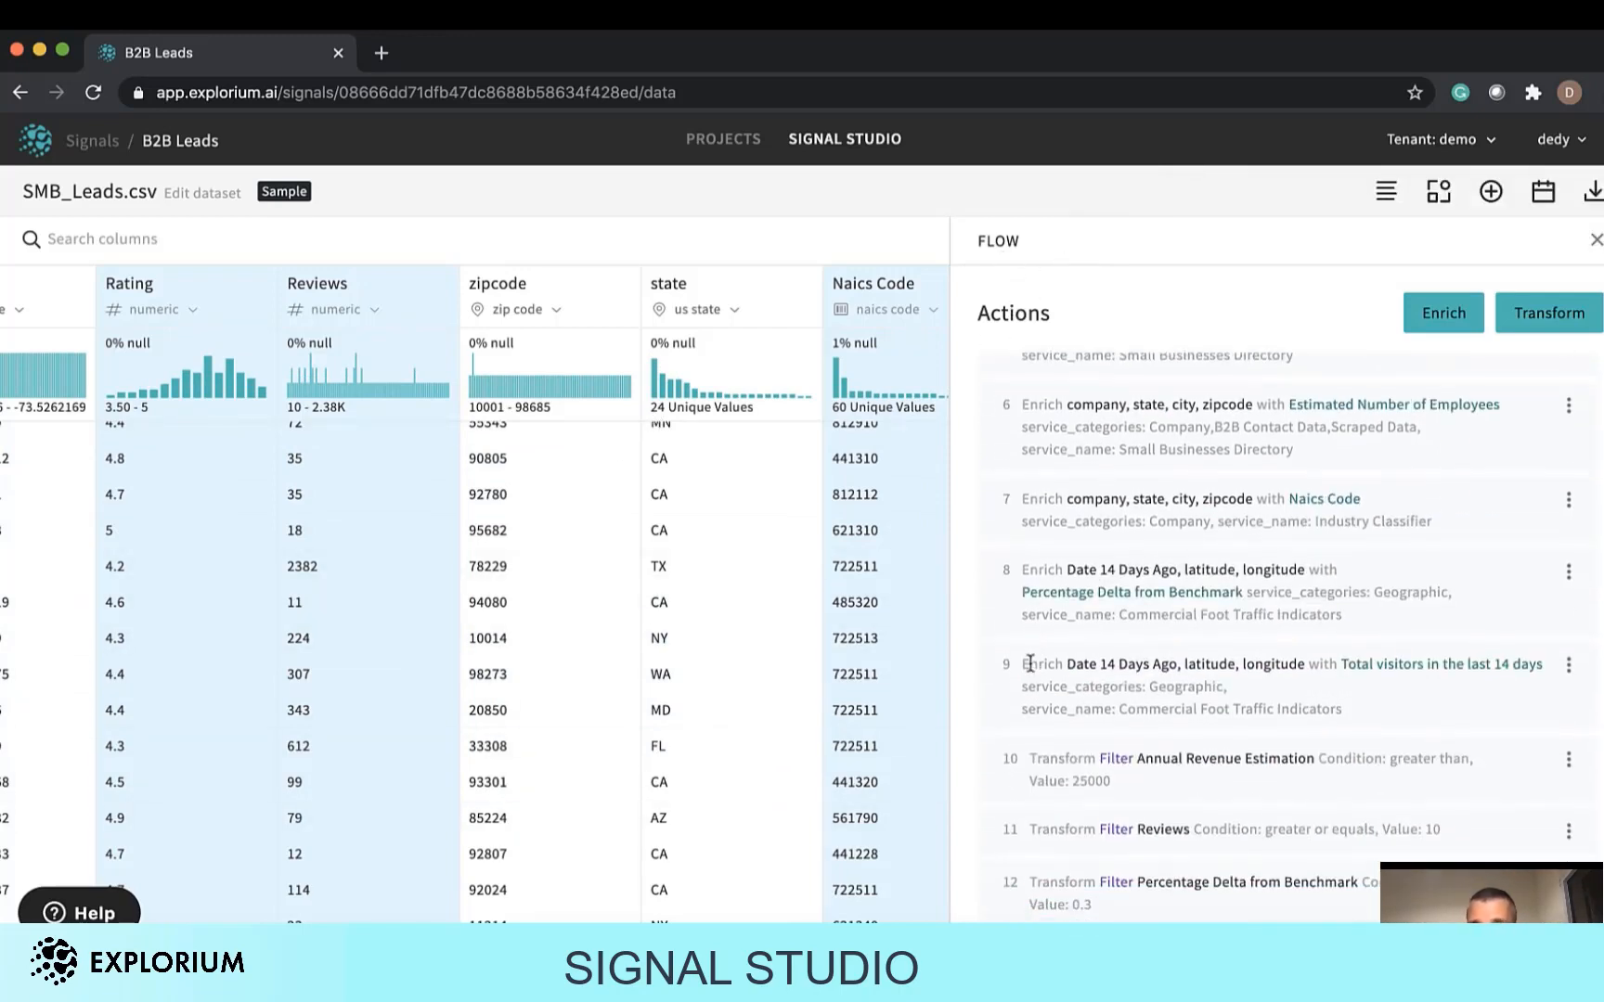
pyautogui.scroll(5, 1086, 452)
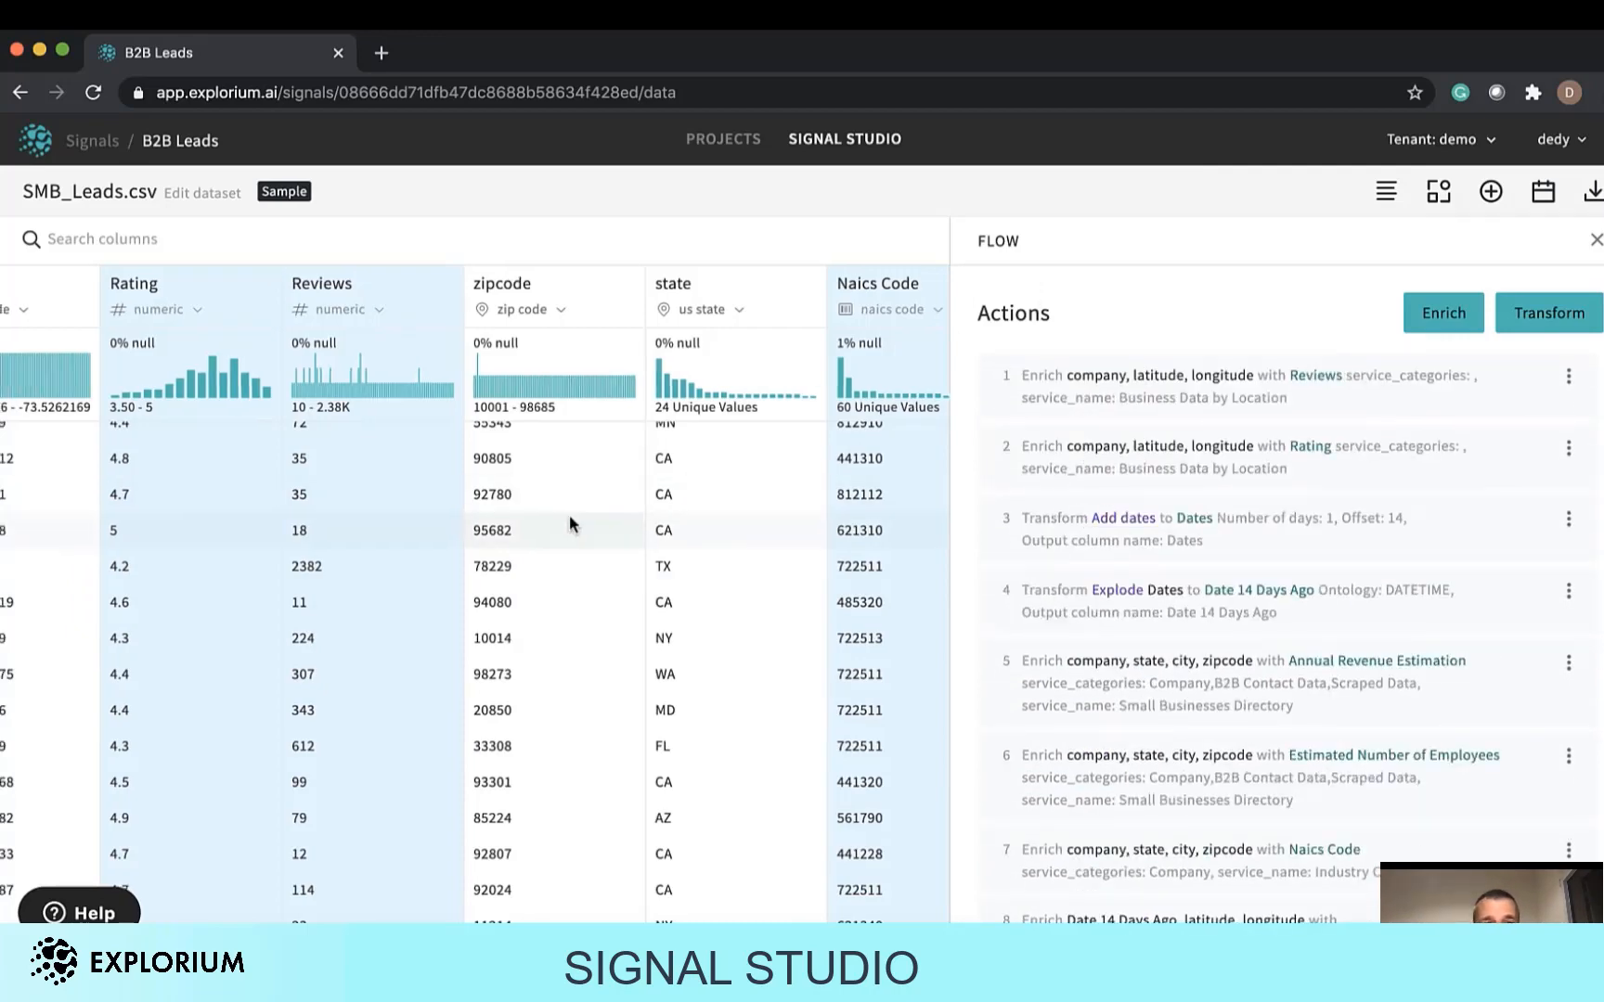
pyautogui.hscroll(4, 569, 520)
pyautogui.hscroll(2, 569, 518)
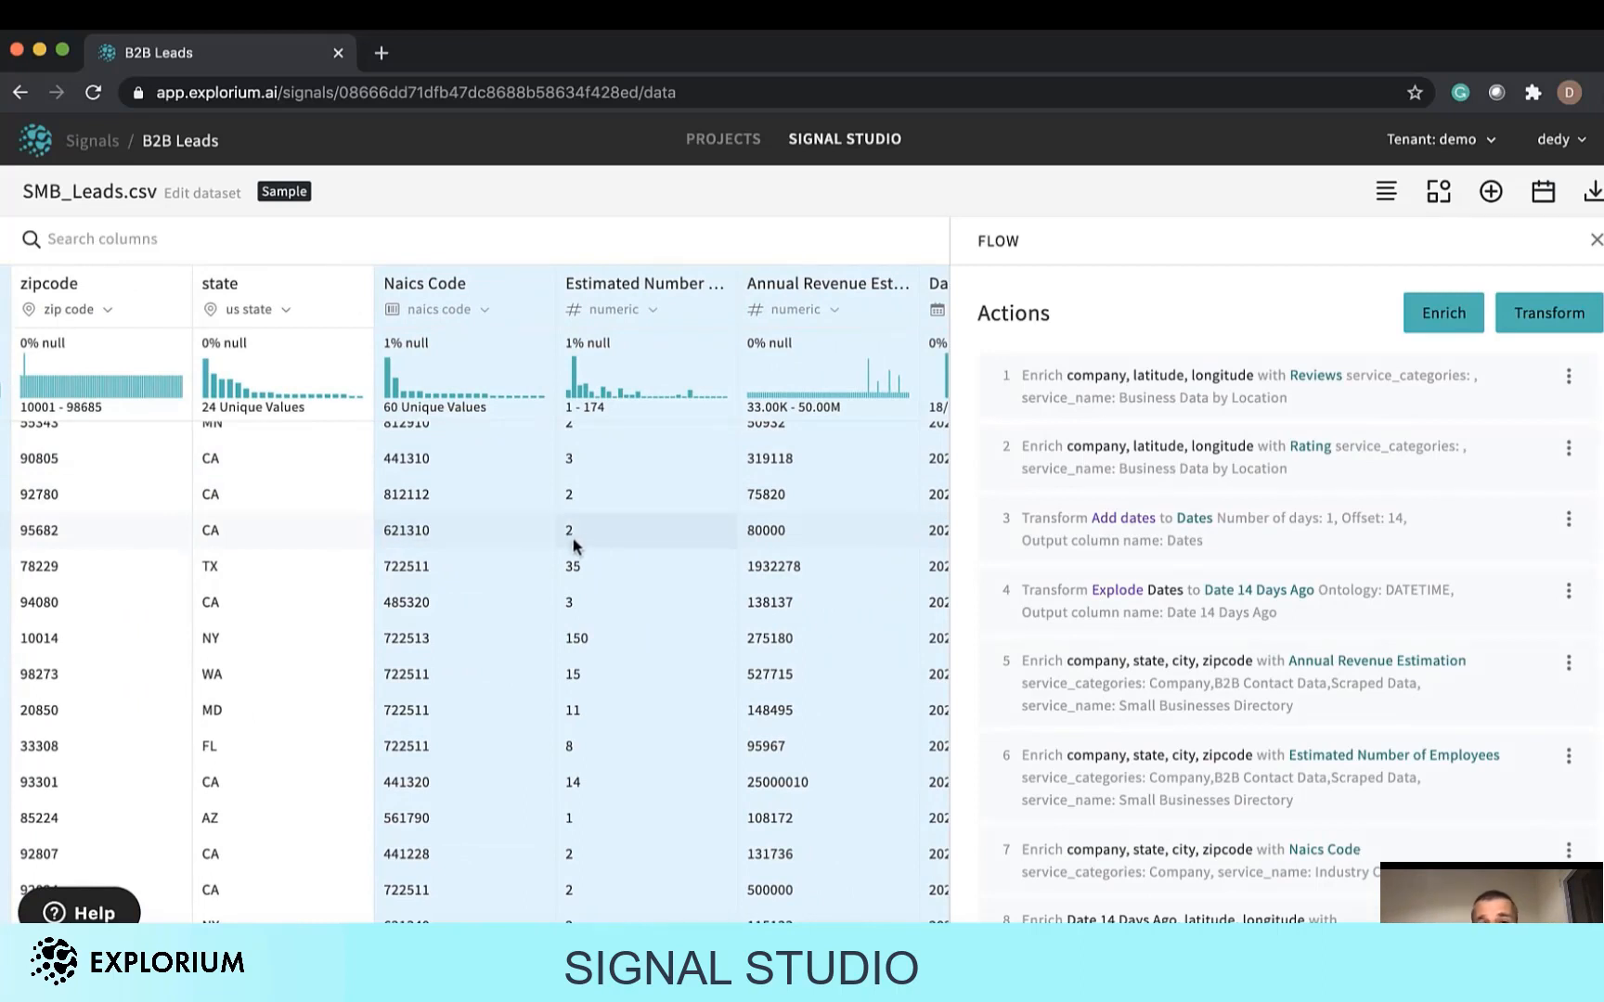
pyautogui.scroll(-2, 1000, 641)
pyautogui.scroll(-3, 1002, 643)
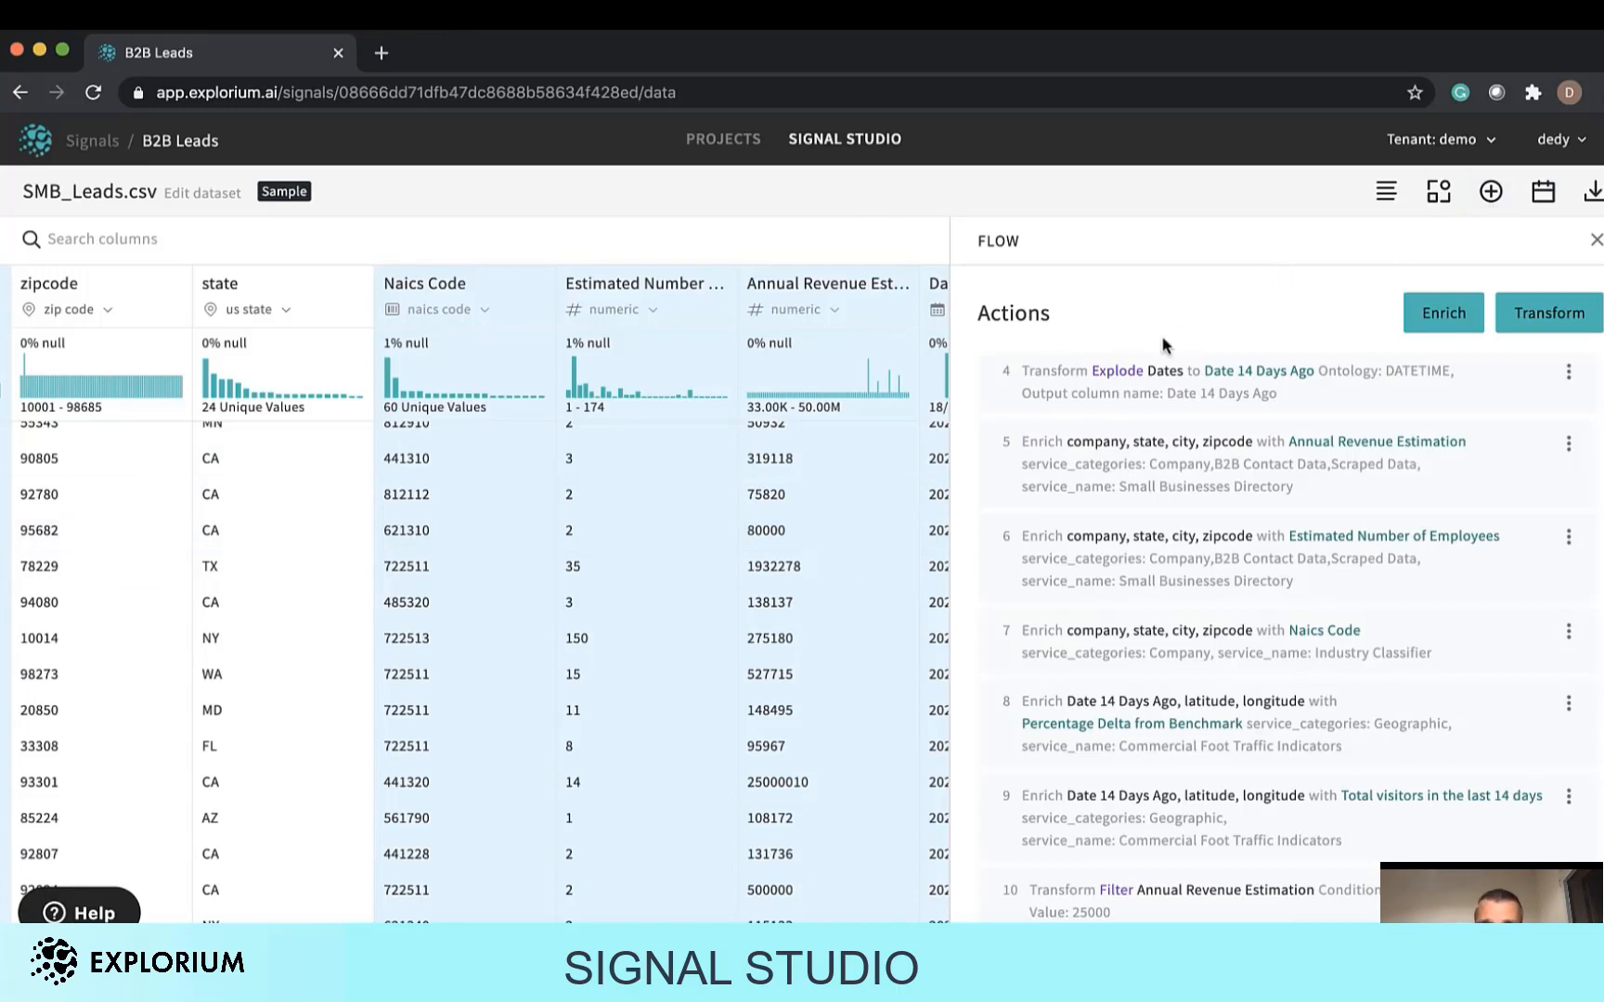
# Search the Website signal category for "conta" and add the Contact Phone Number signal.
pyautogui.click(1489, 195)
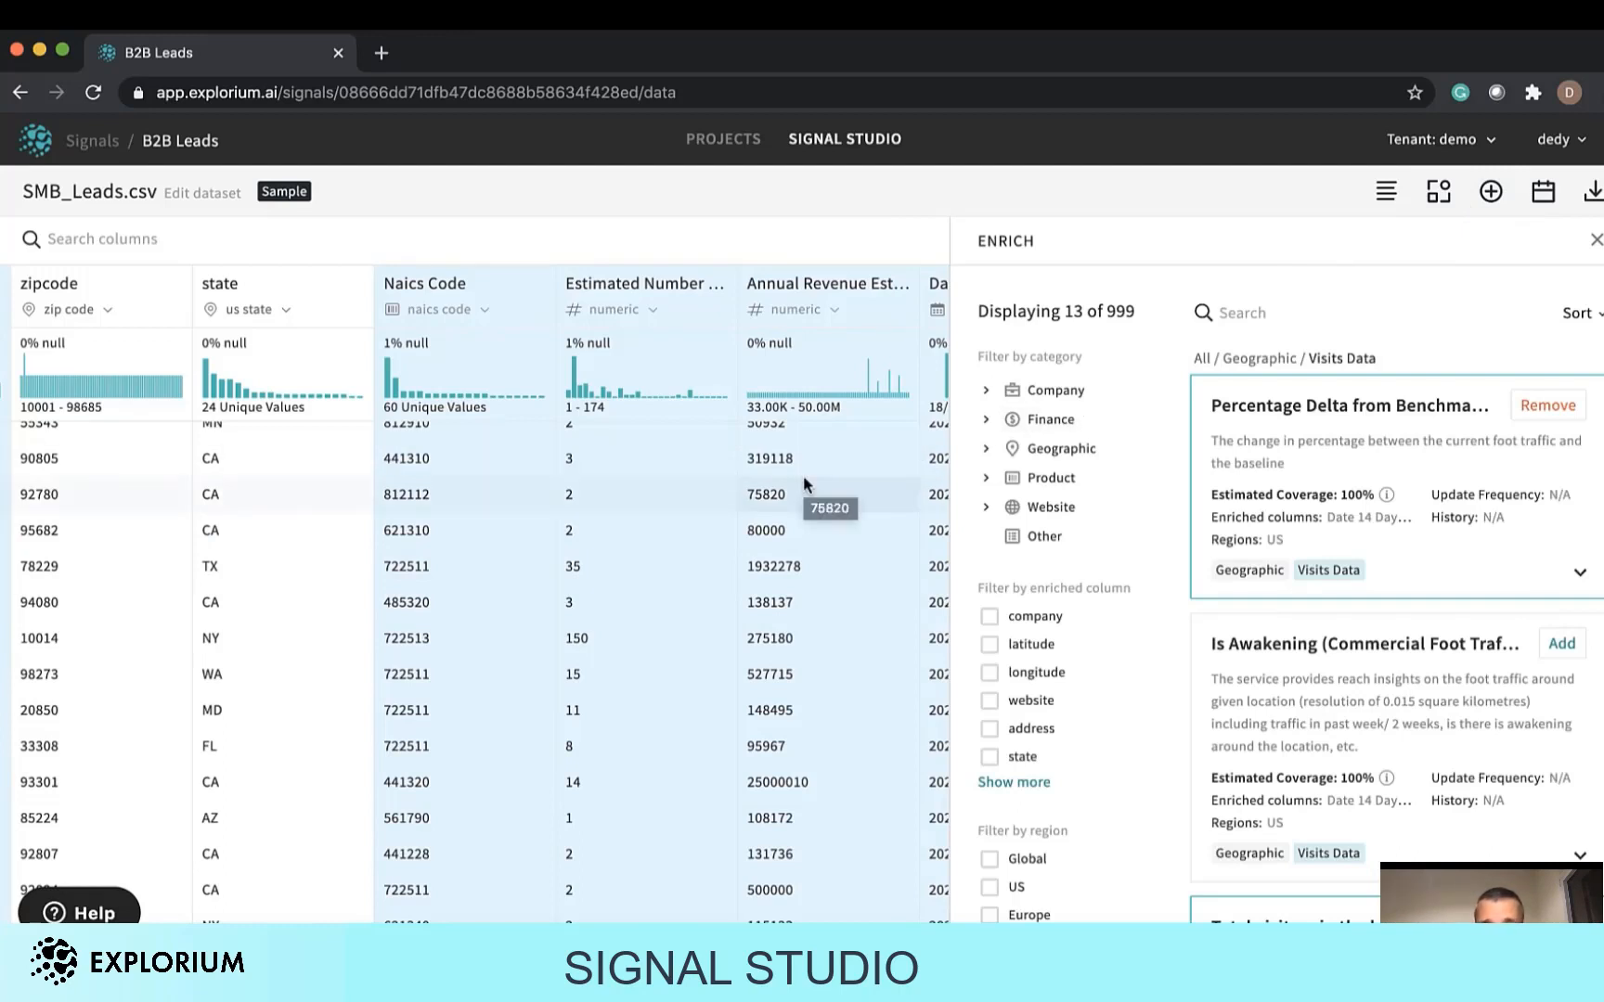
pyautogui.hscroll(-10, 615, 548)
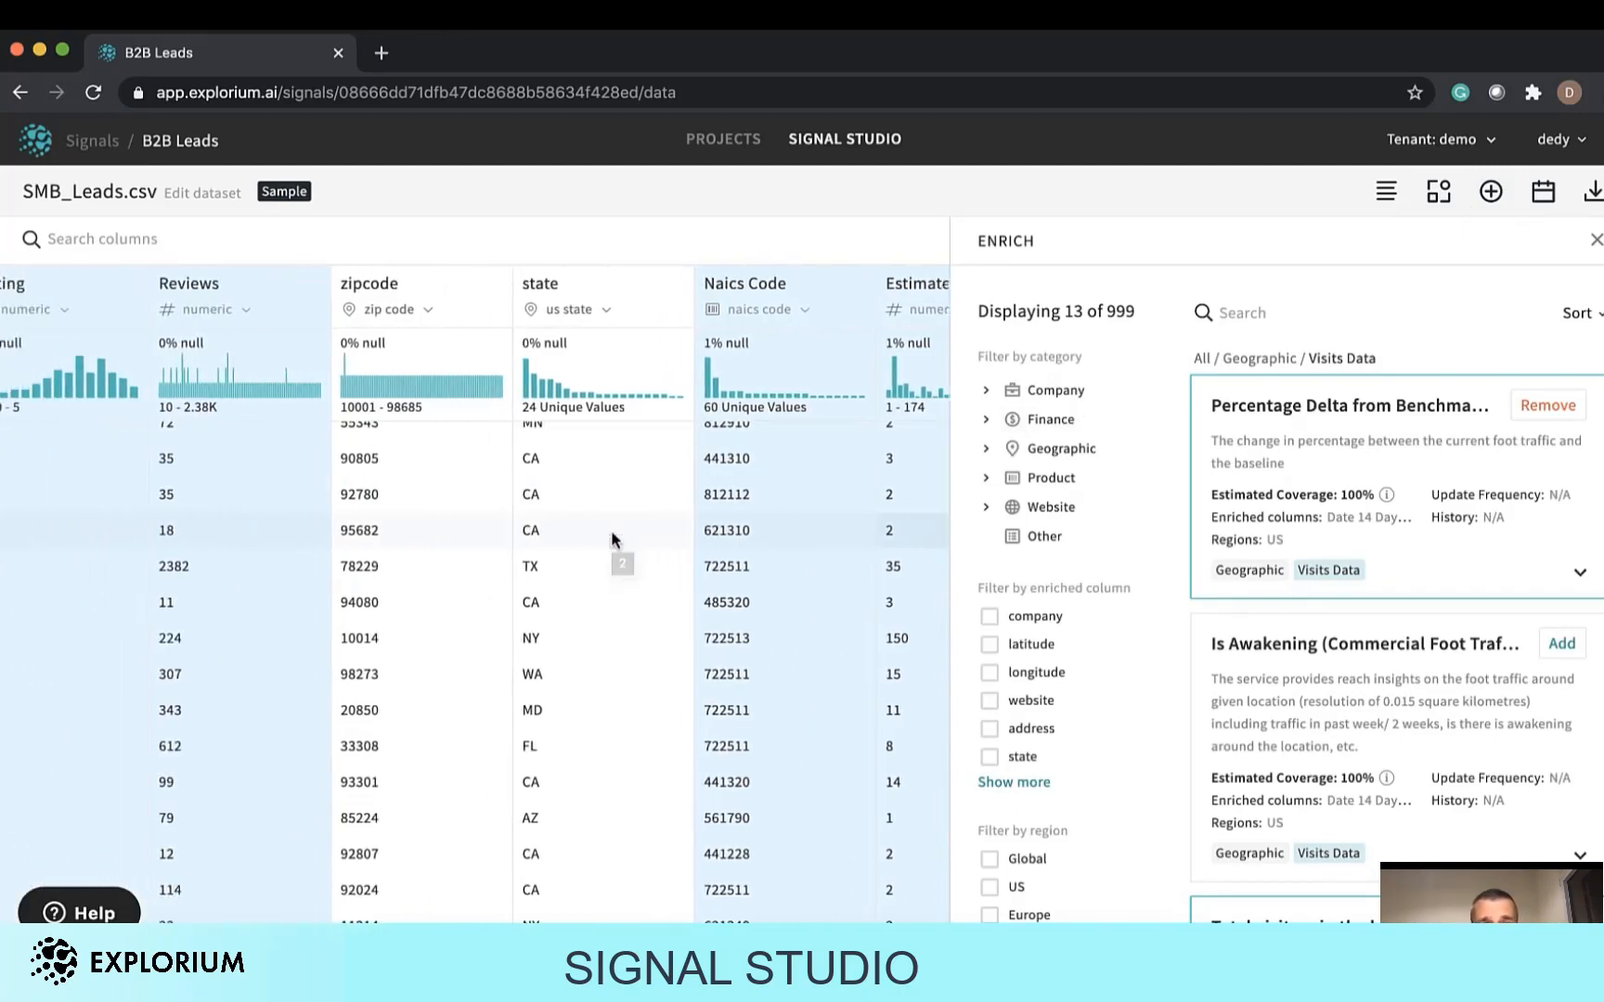
pyautogui.hscroll(-3, 610, 530)
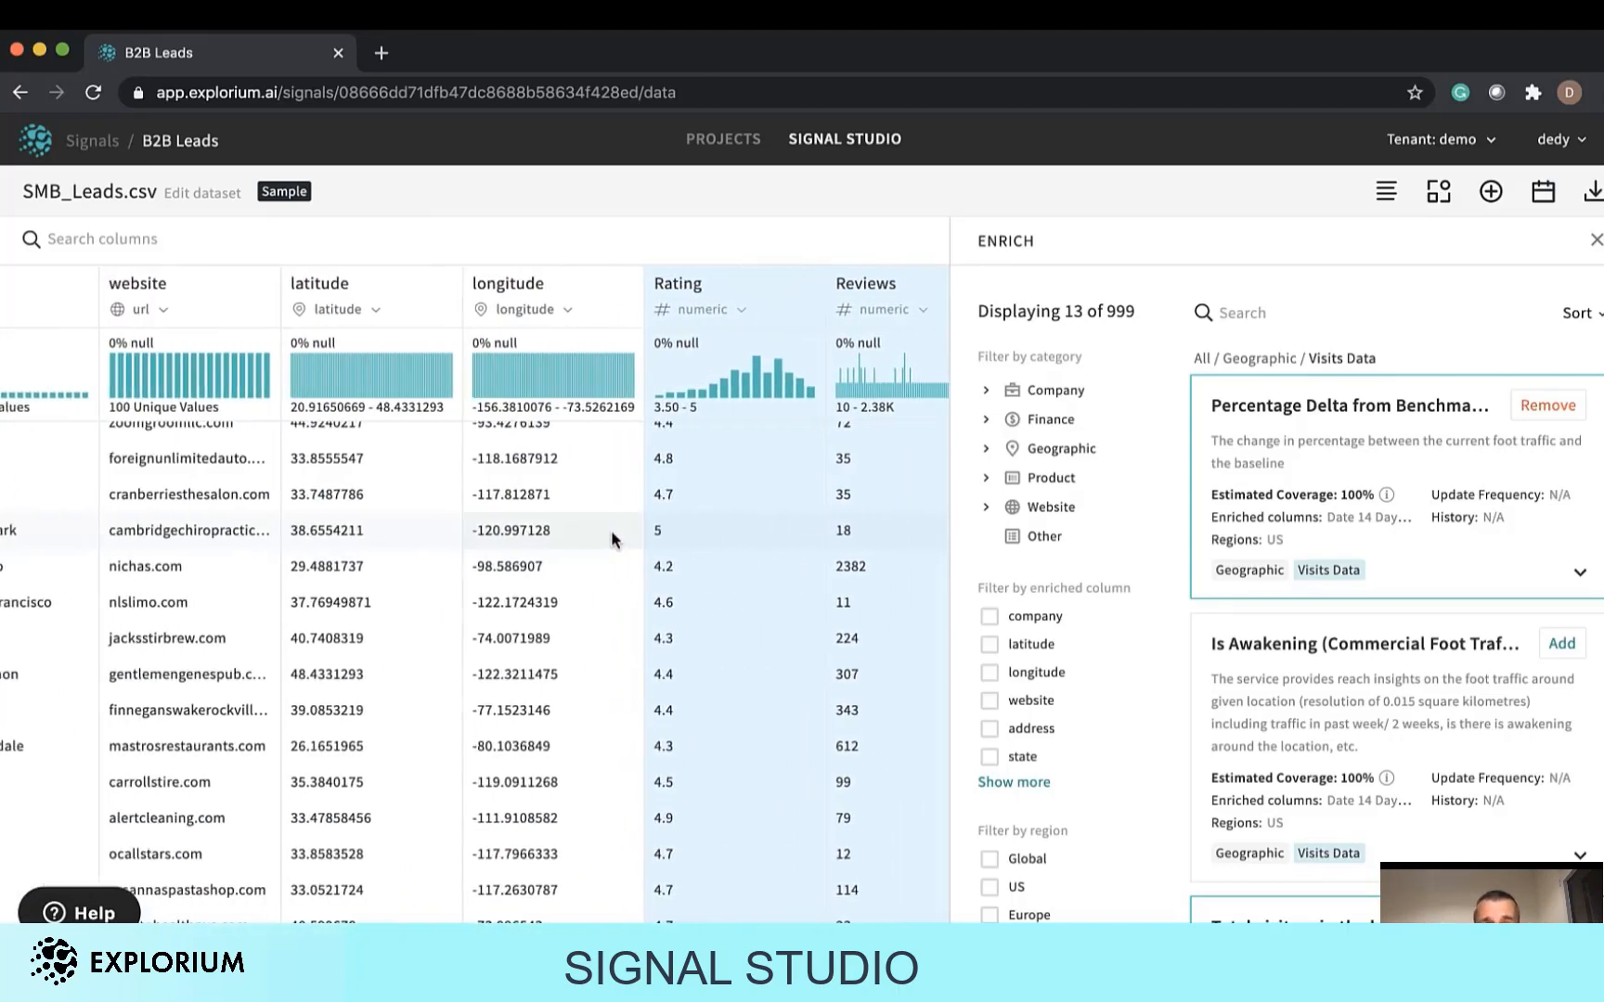
pyautogui.hscroll(5, 611, 533)
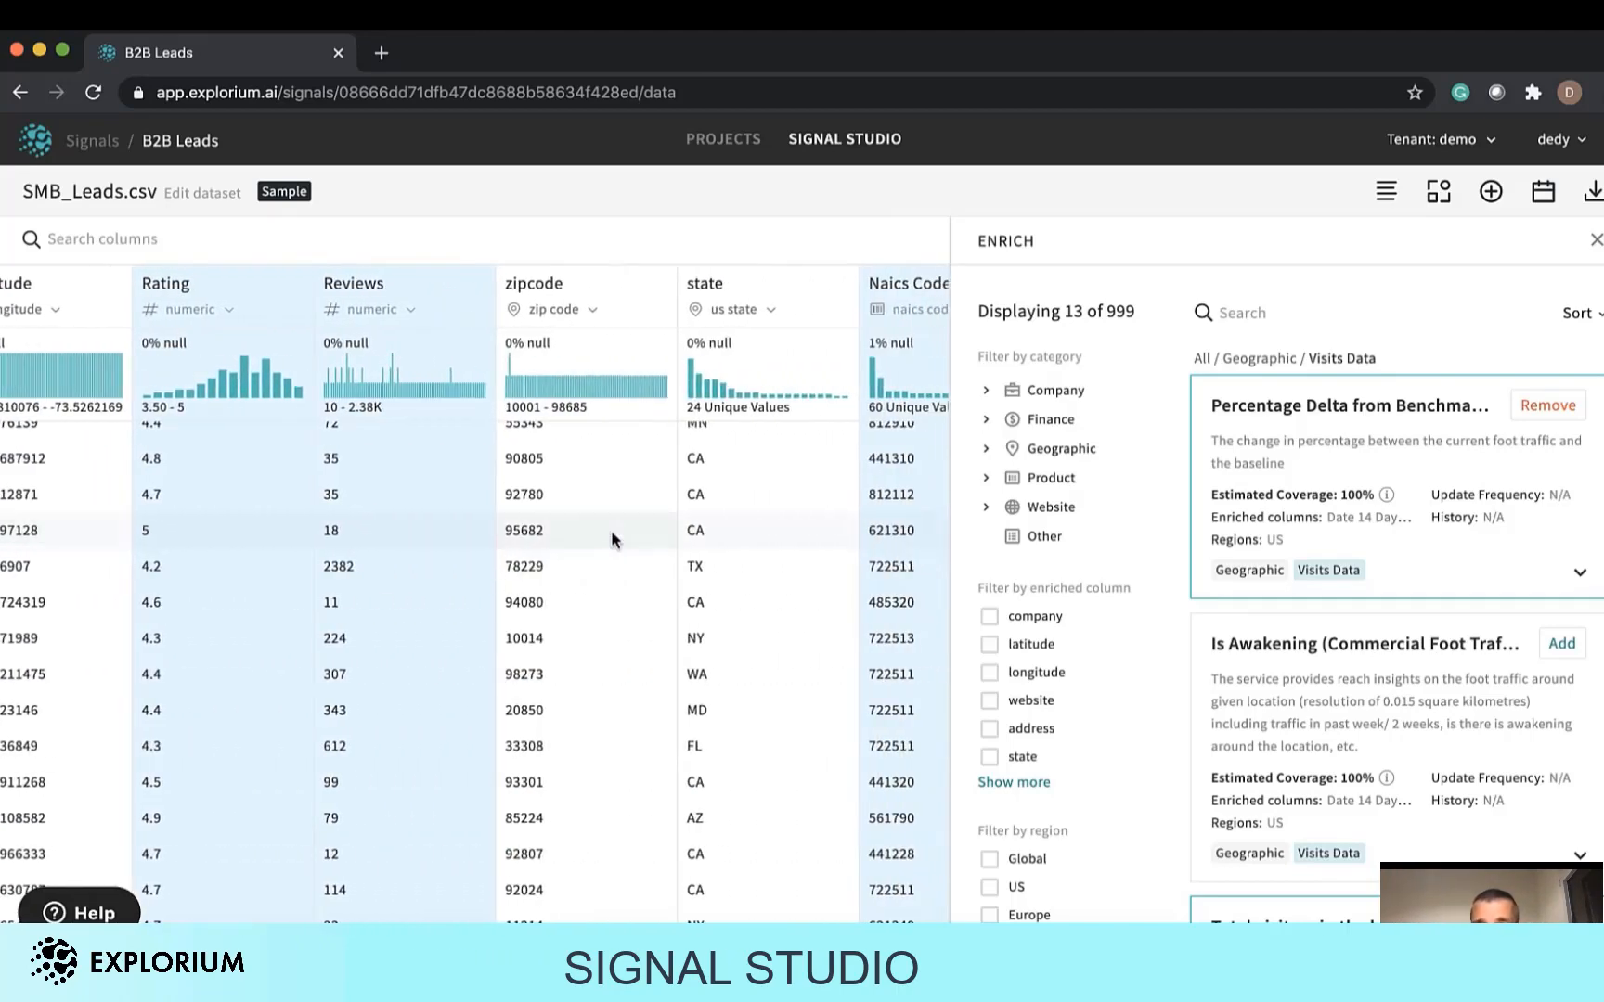
pyautogui.click(1035, 509)
pyautogui.click(1242, 313)
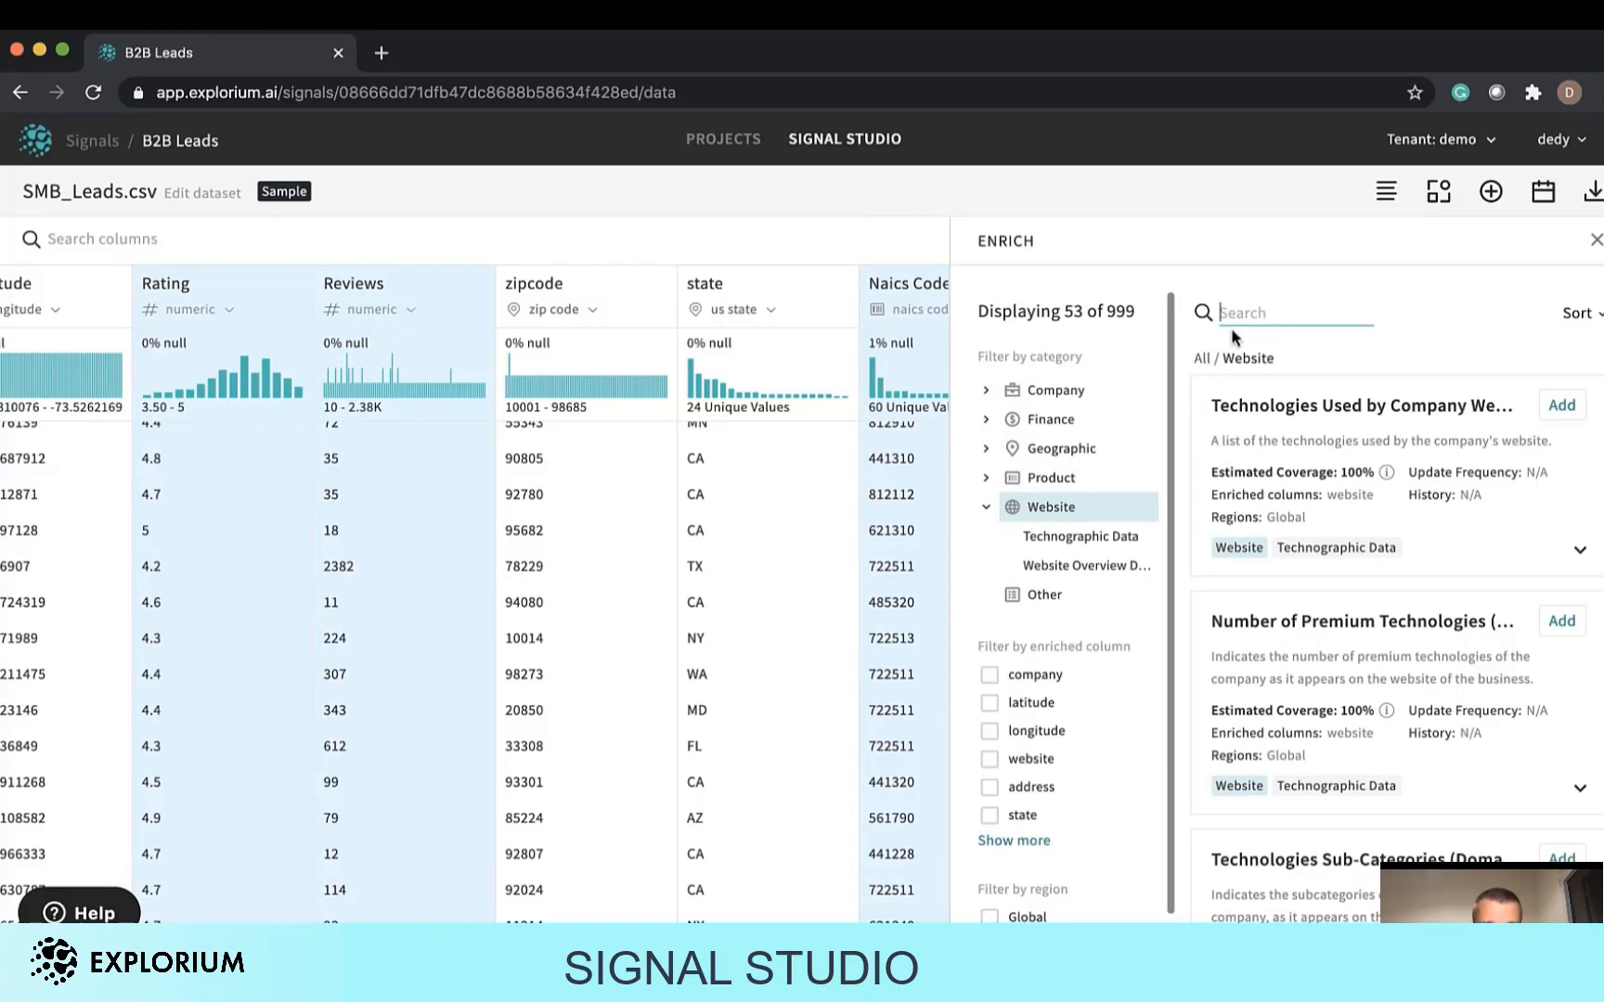
pyautogui.write('conta')
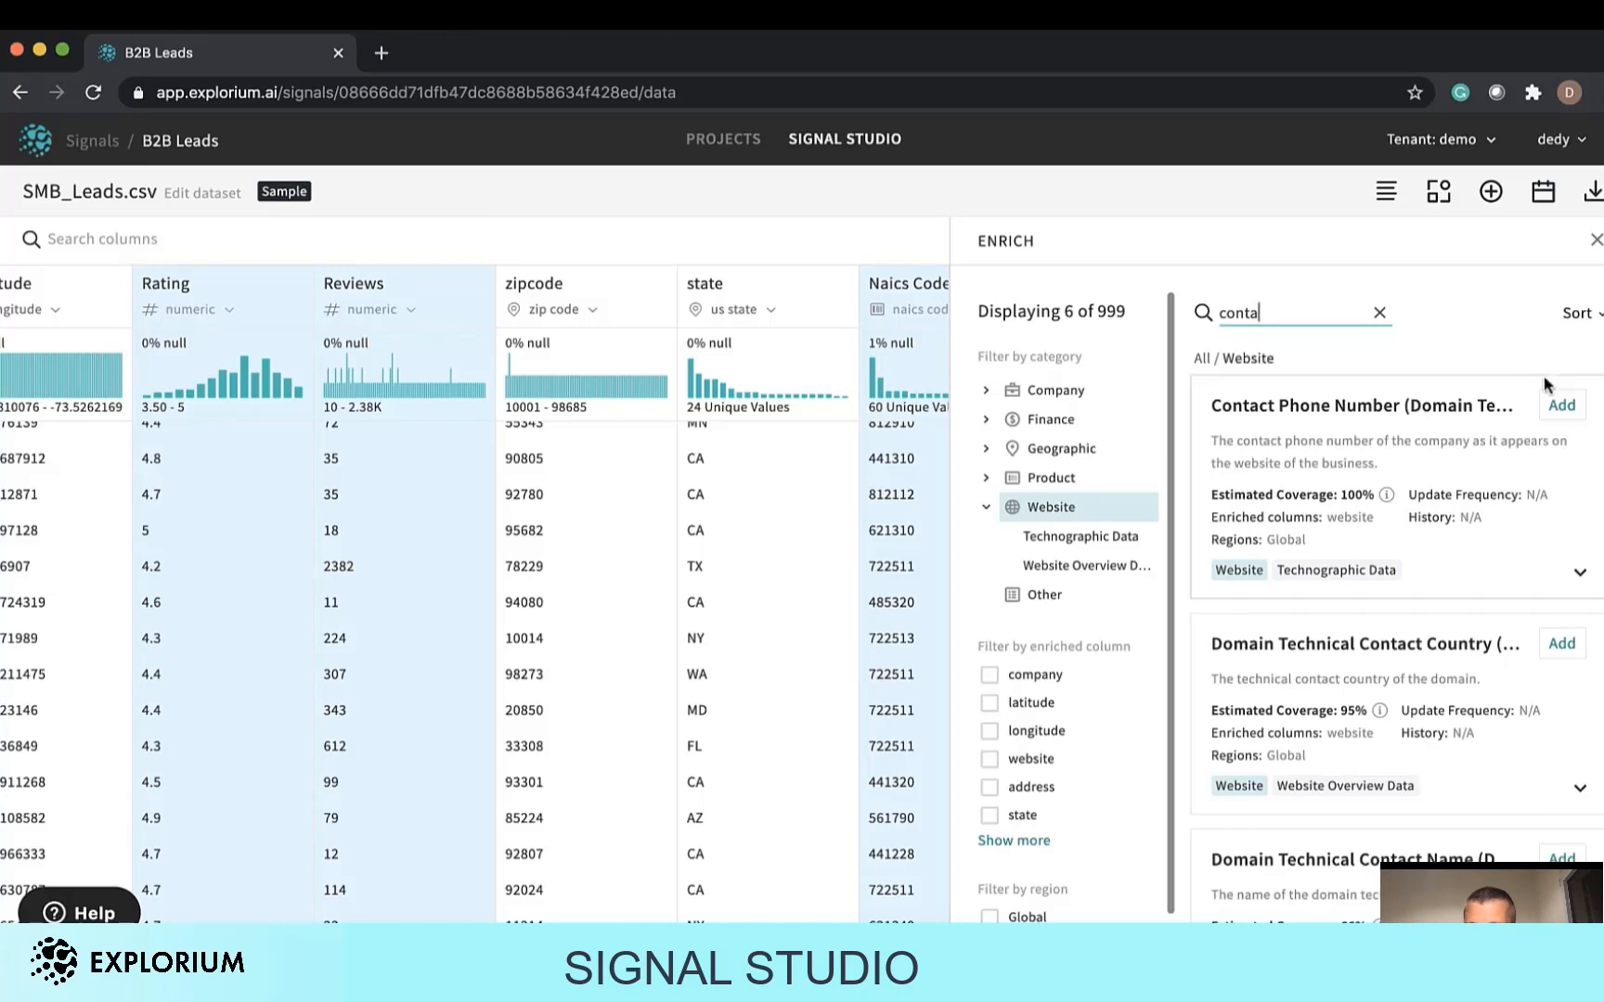
pyautogui.click(1562, 405)
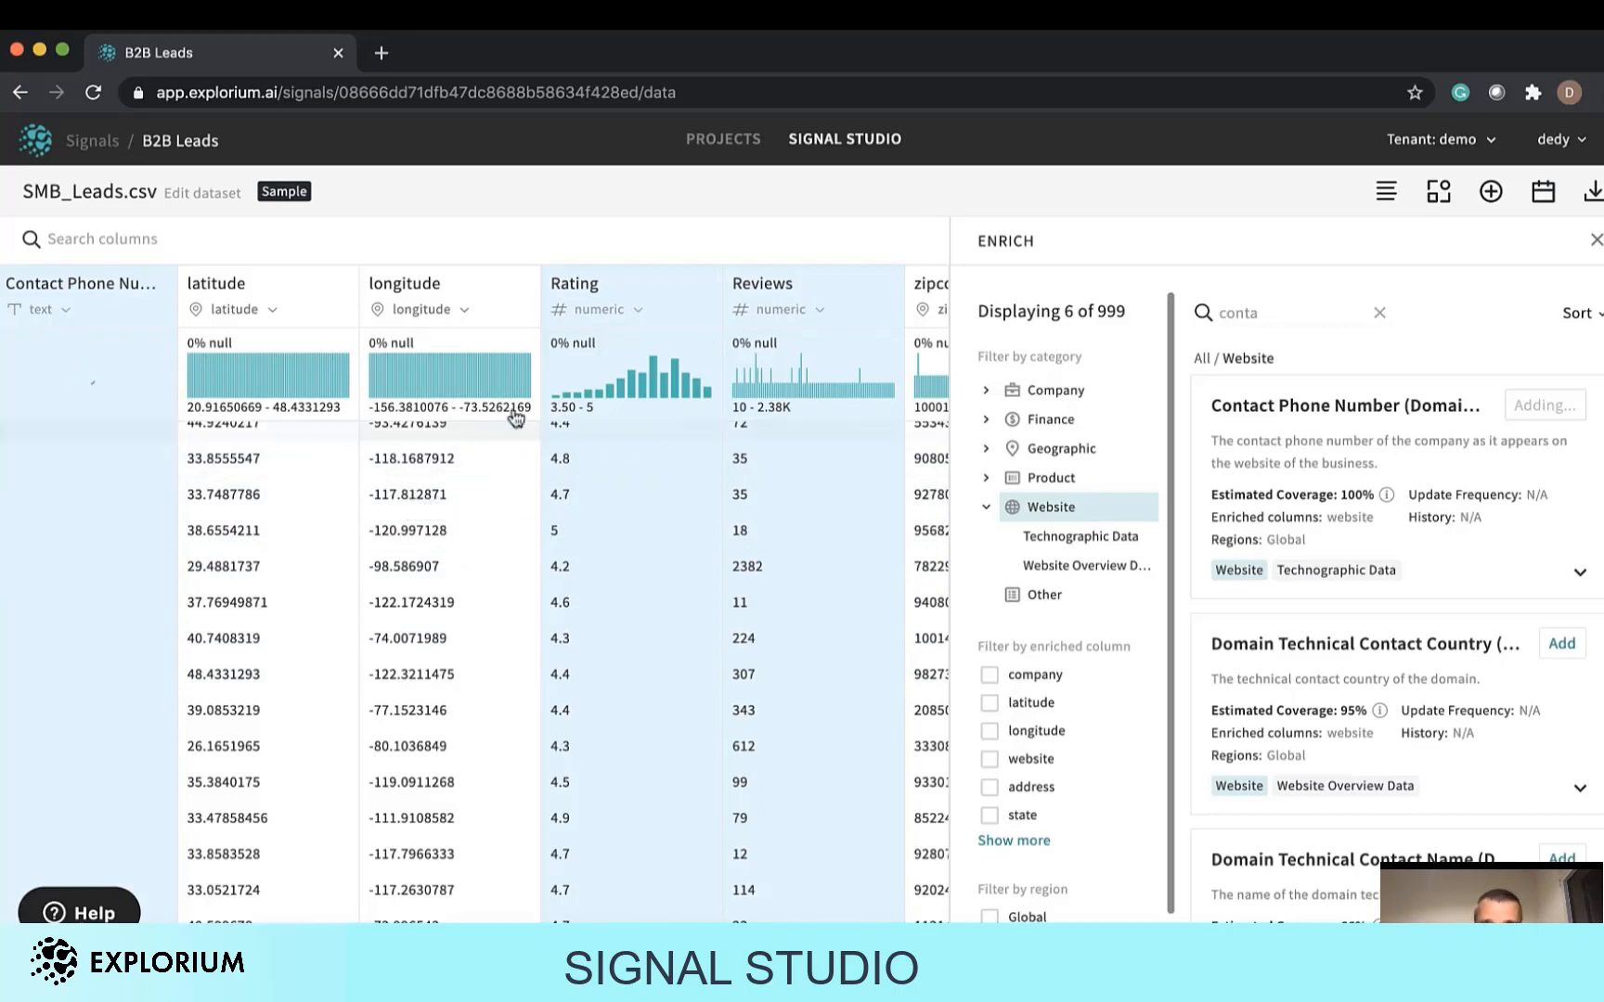
# Review the updated flow actions and inspect the Schedule Flow Run input connection, output connection and schedule dialogs.
pyautogui.click(1383, 190)
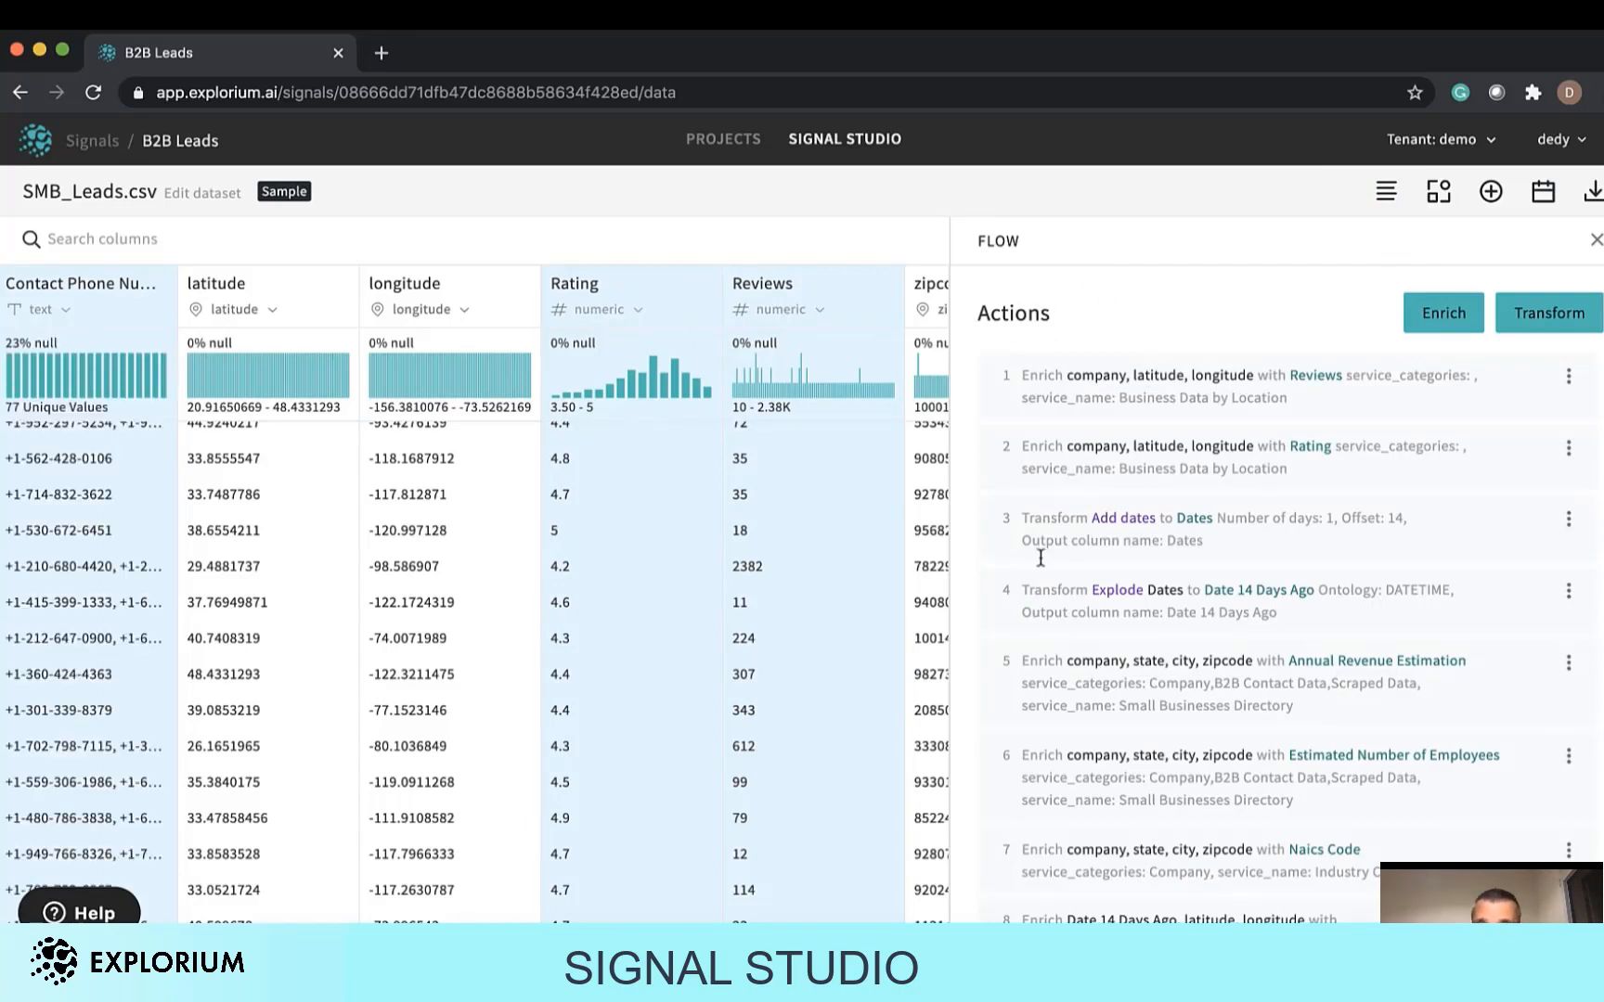
pyautogui.scroll(-3, 1066, 613)
pyautogui.scroll(-3, 1067, 612)
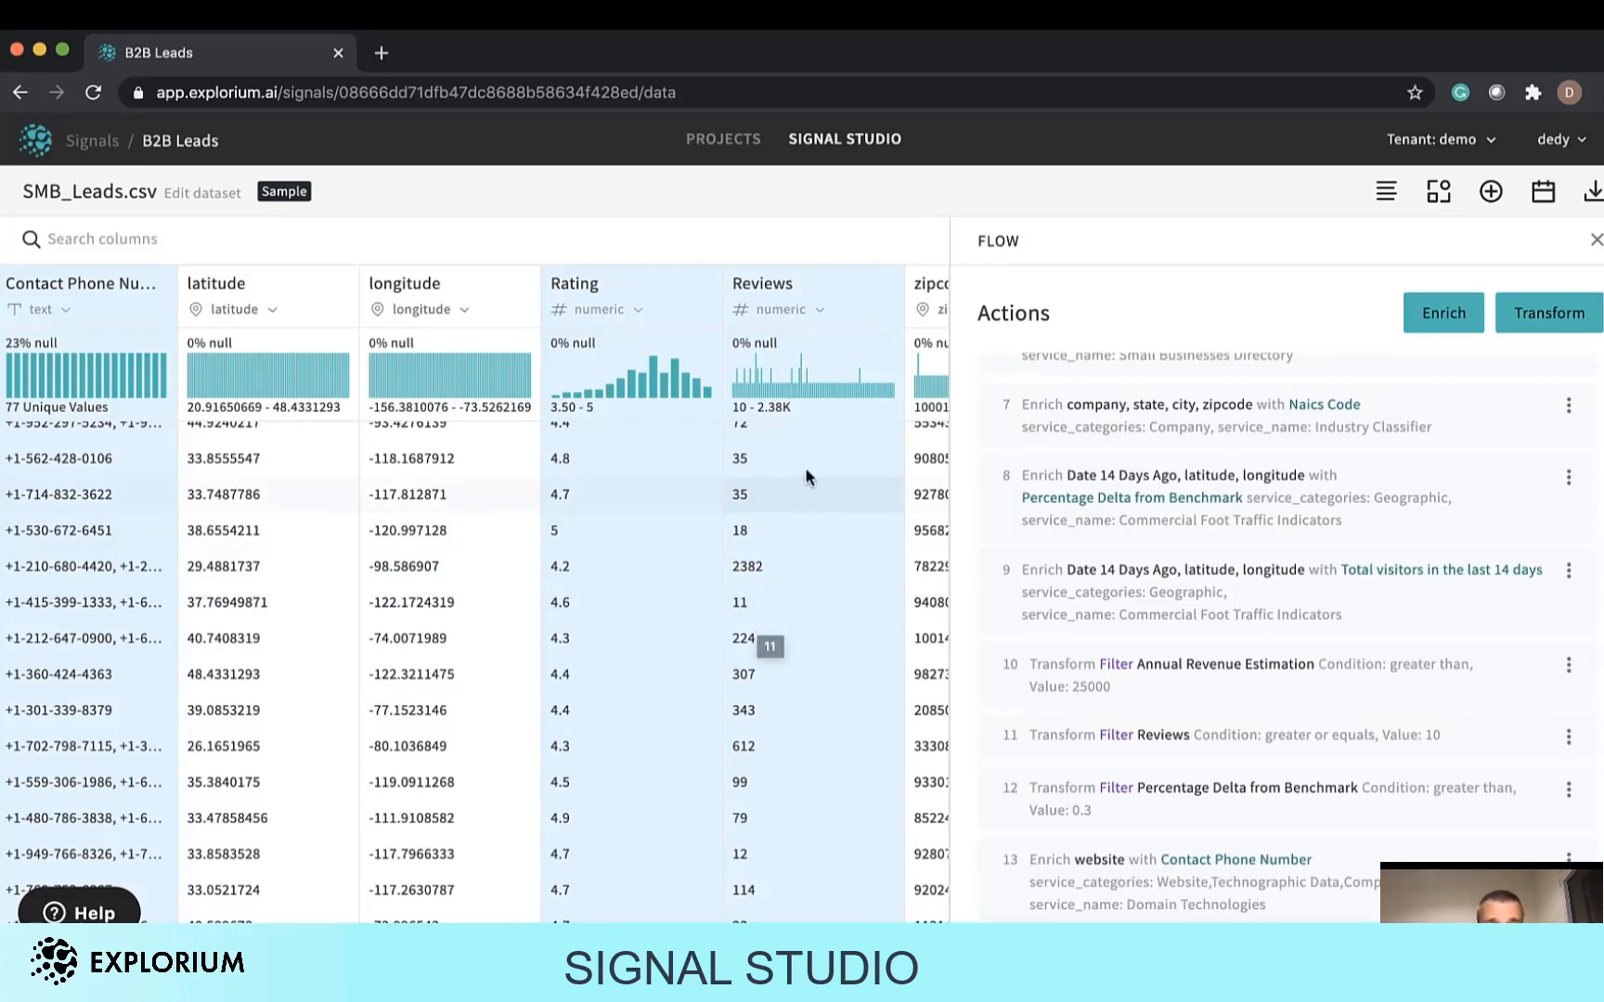
pyautogui.click(1537, 196)
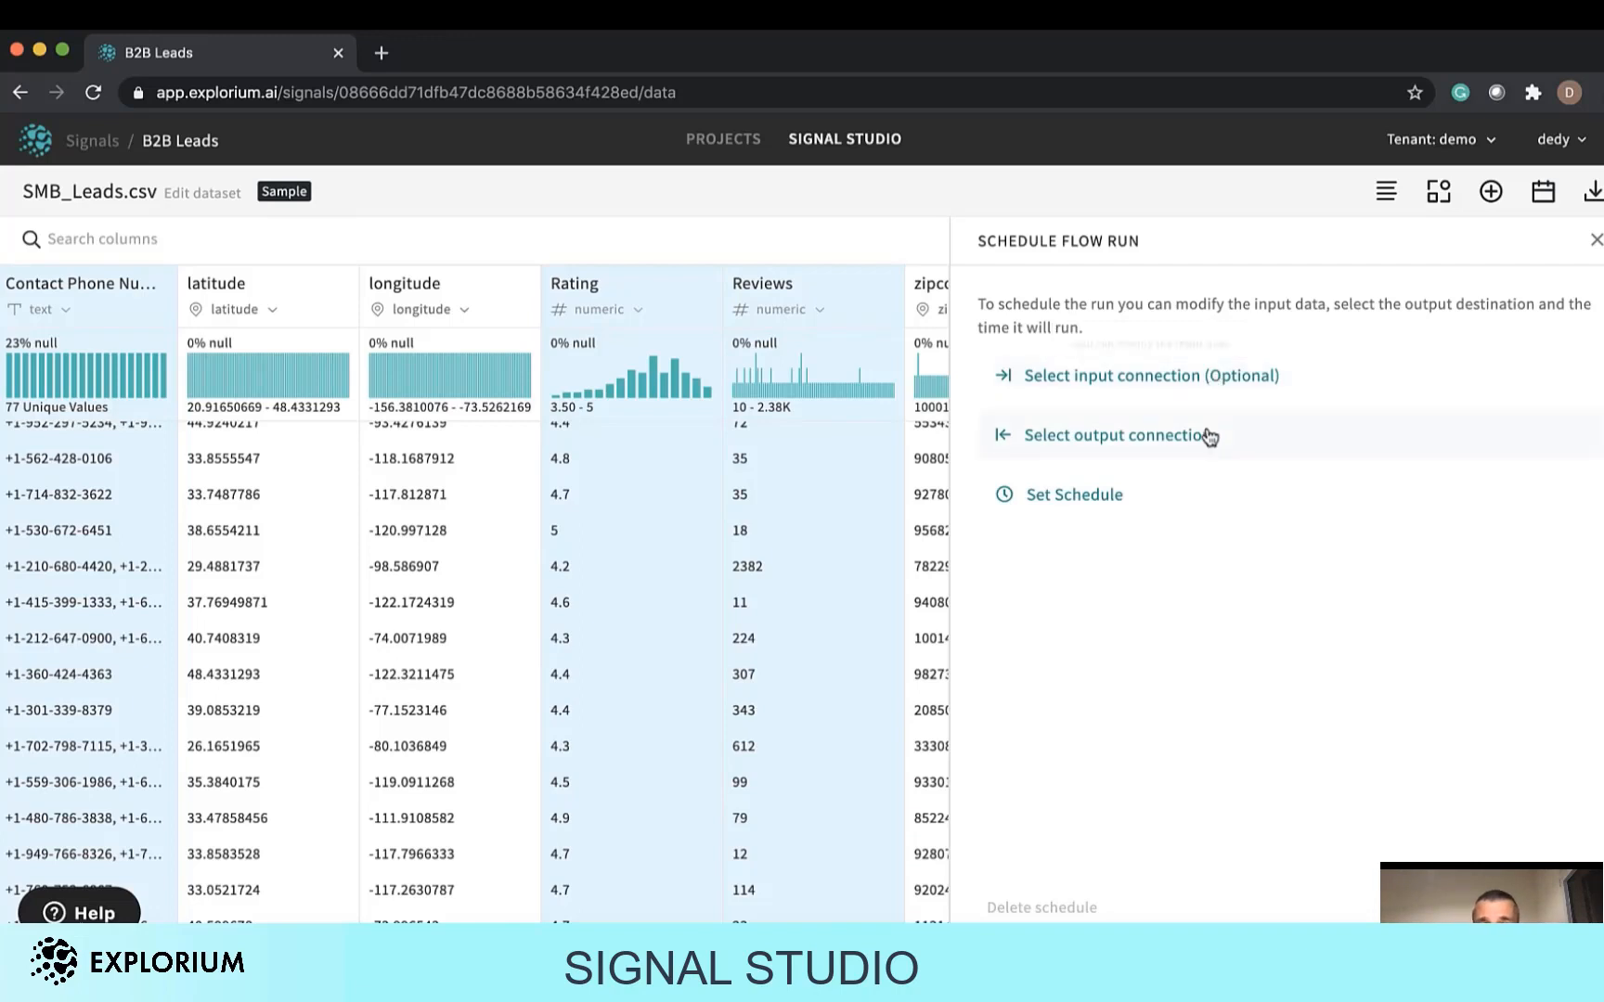
pyautogui.click(1232, 369)
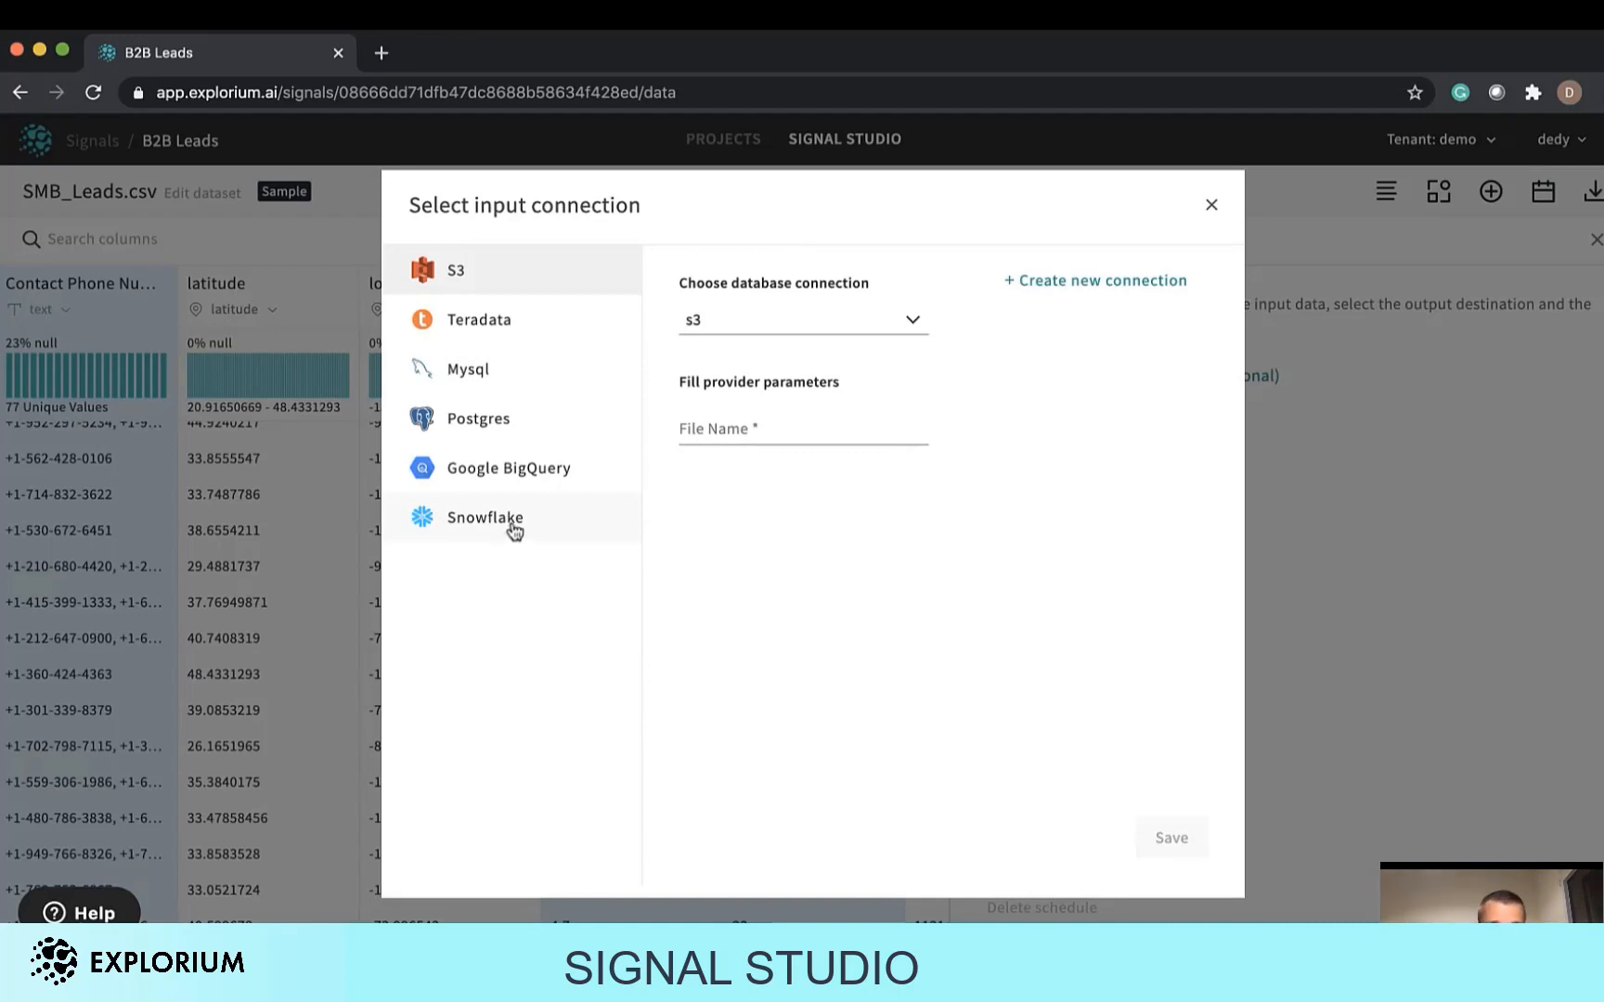
pyautogui.click(1216, 208)
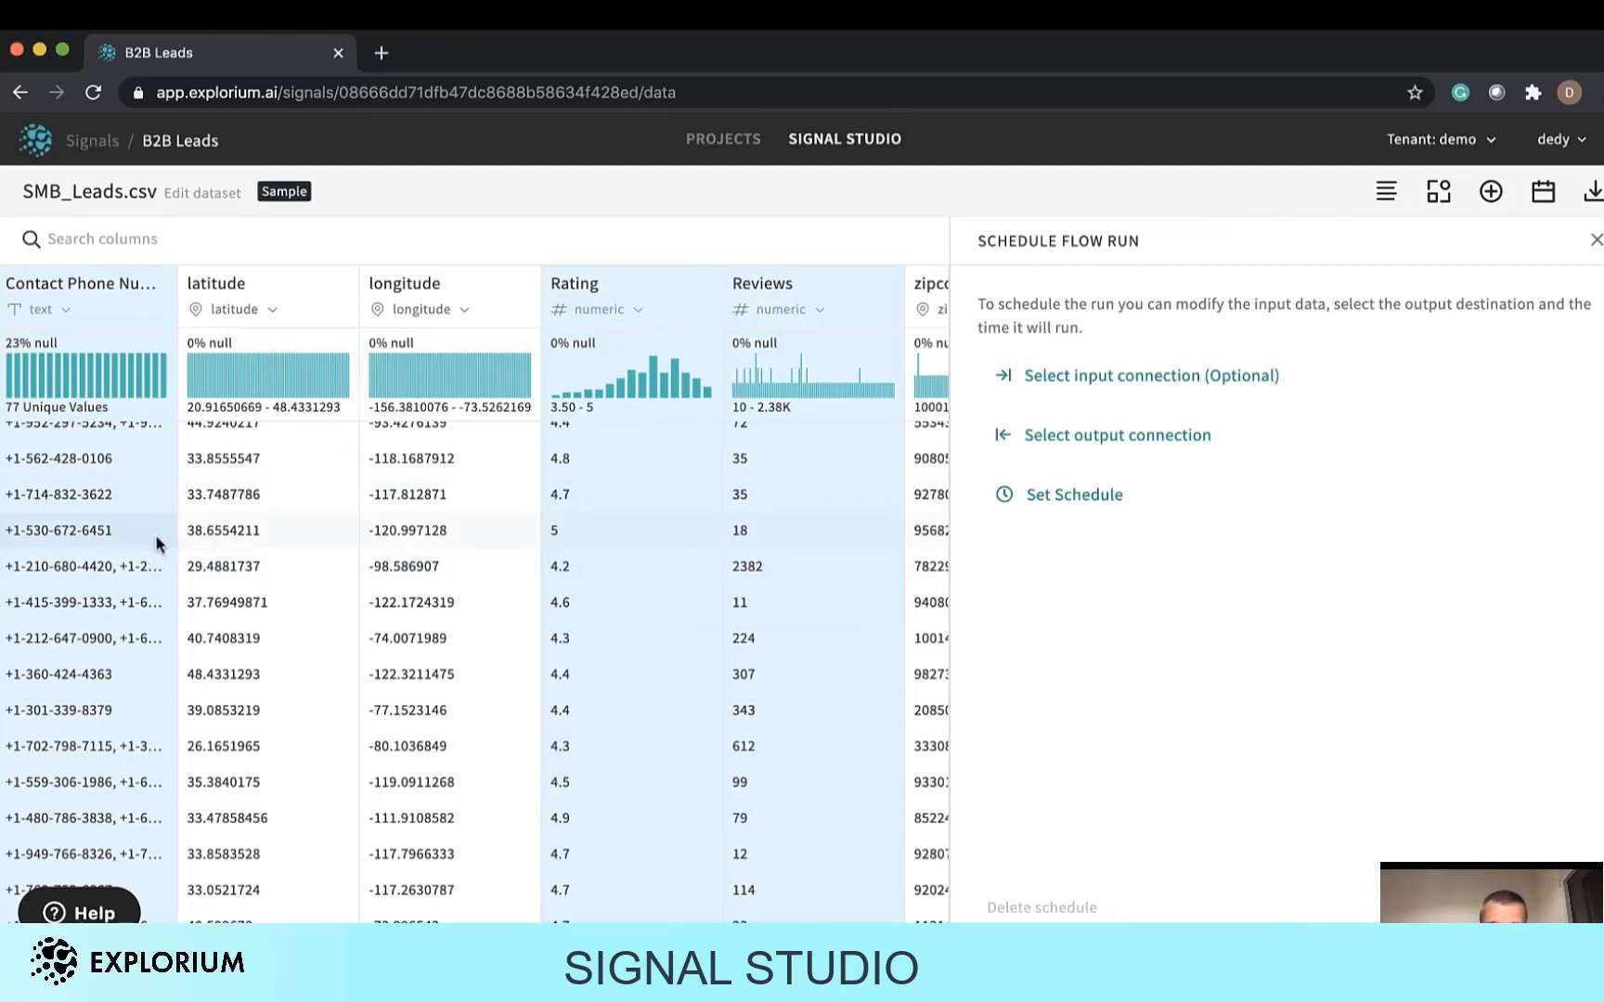
pyautogui.click(1072, 435)
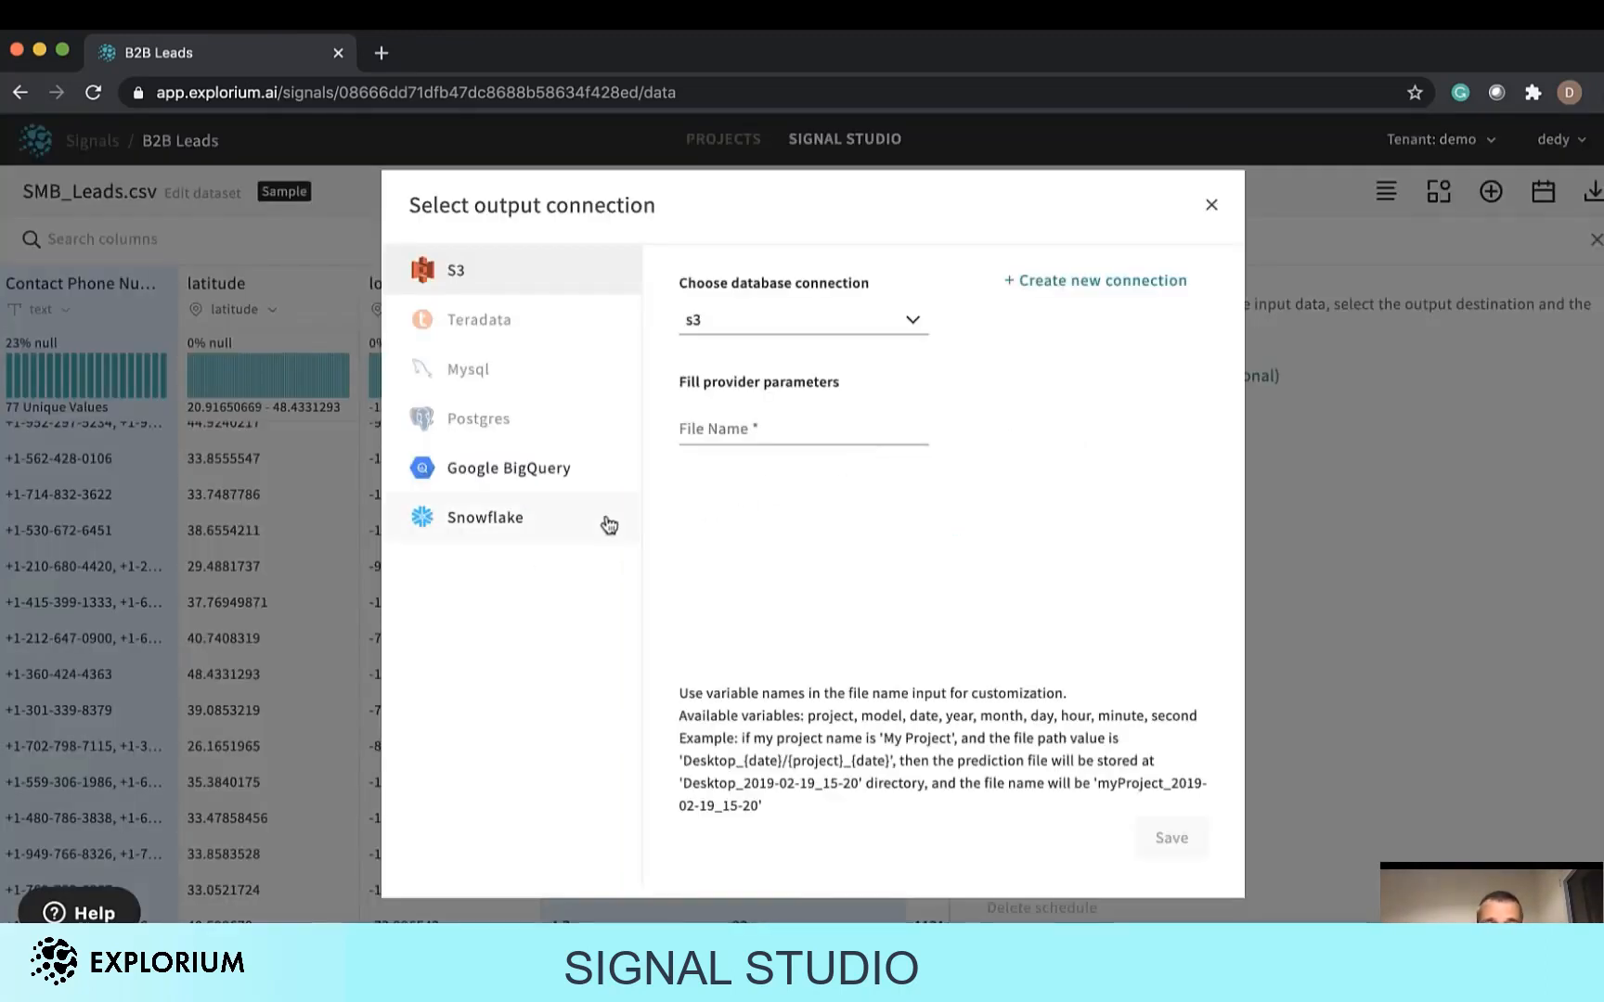
pyautogui.click(1212, 206)
pyautogui.click(1129, 481)
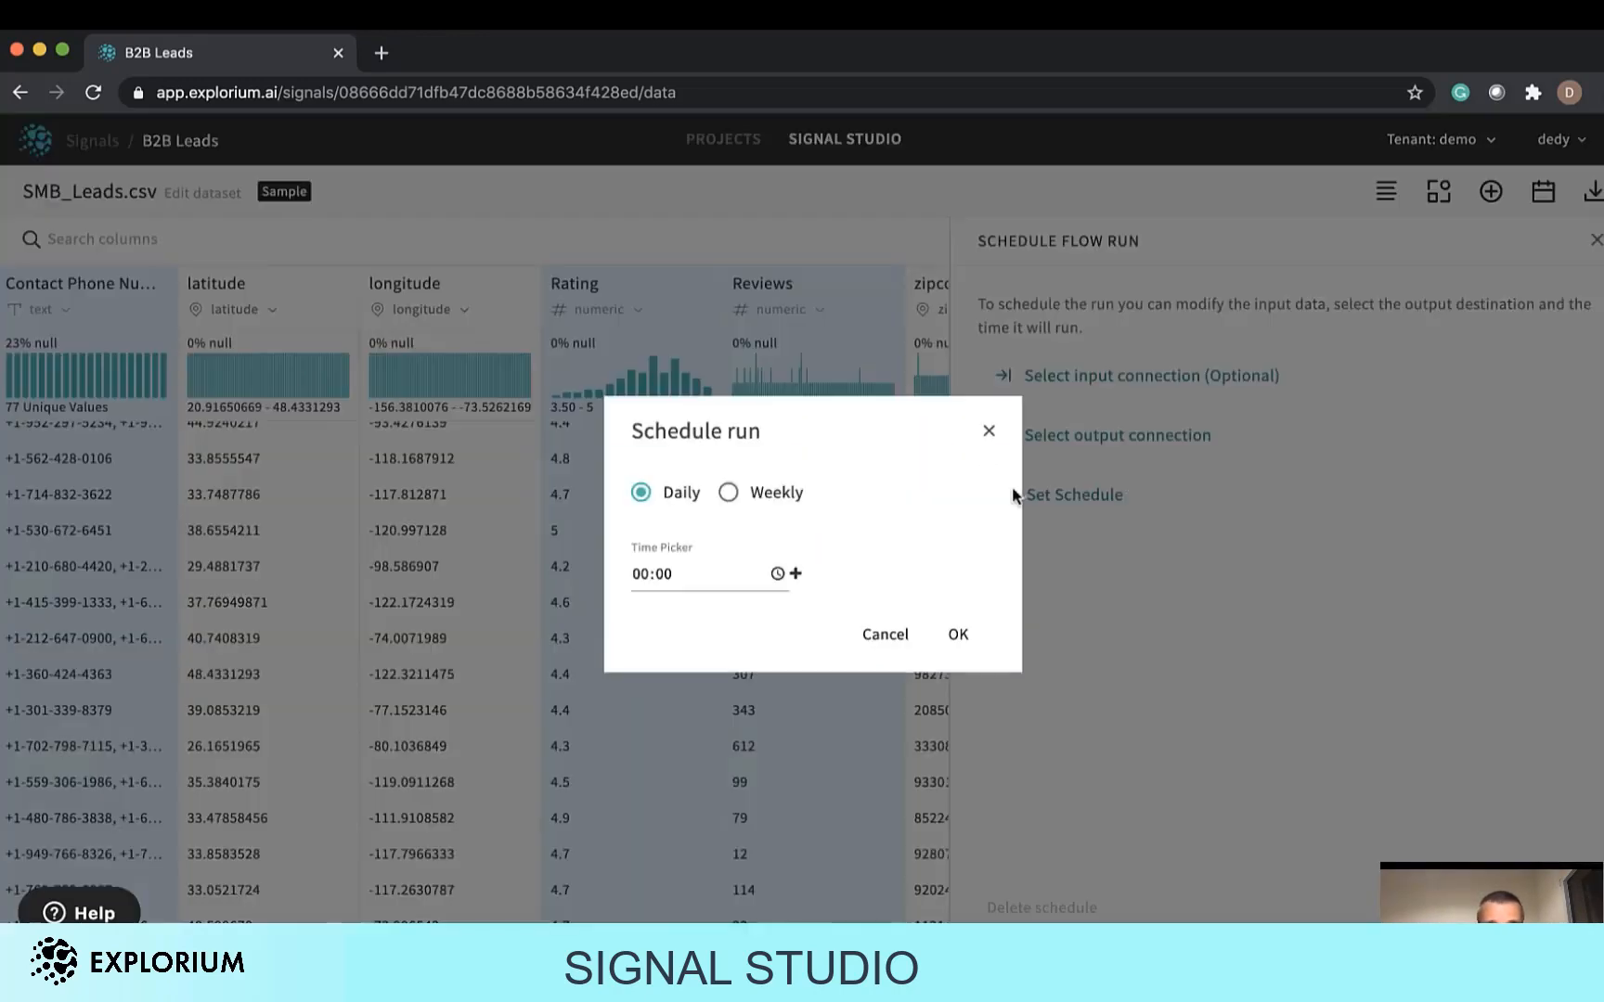
pyautogui.click(989, 433)
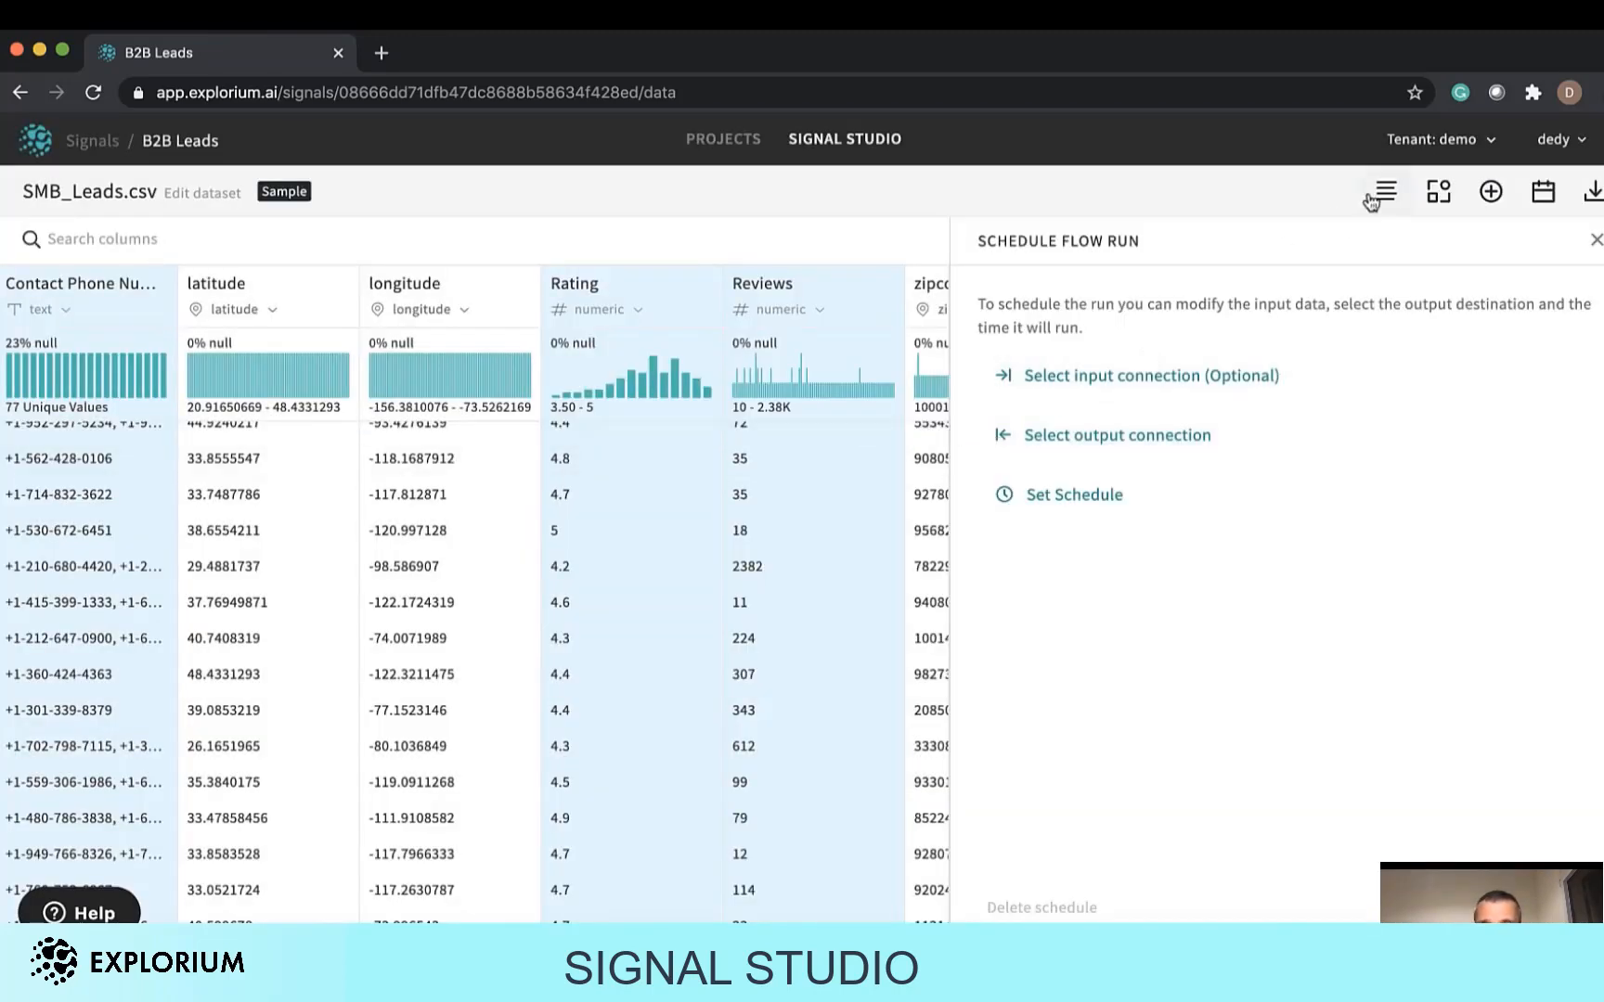
# Reopen the Enrich signals panel.
pyautogui.click(1491, 192)
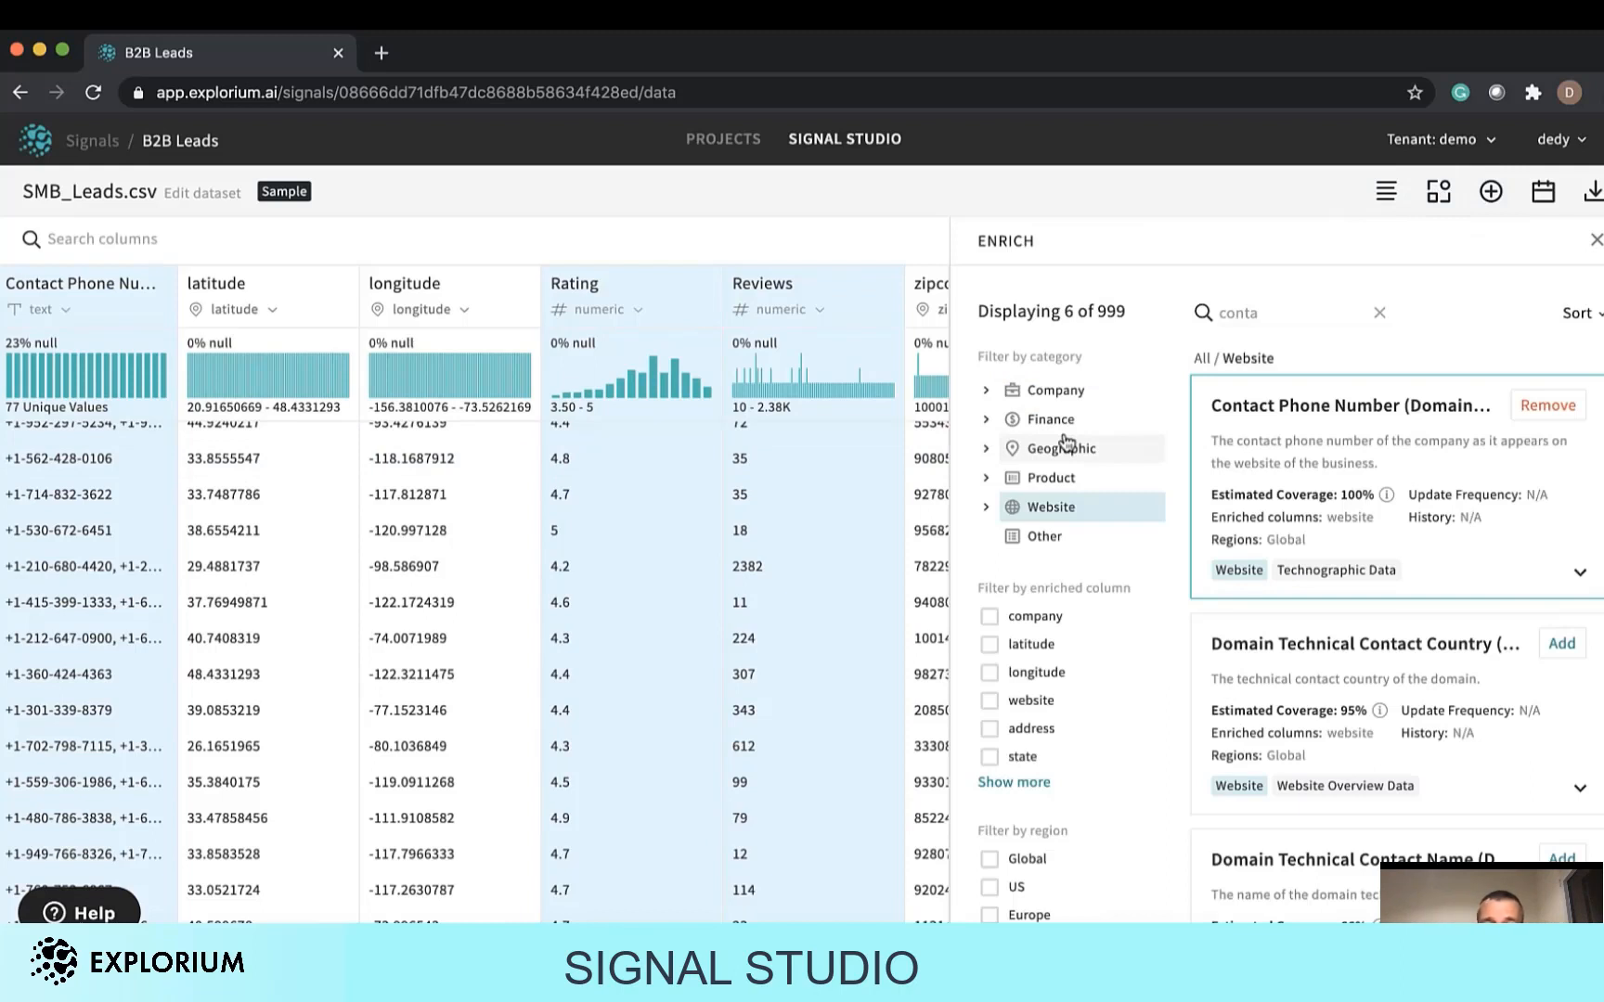